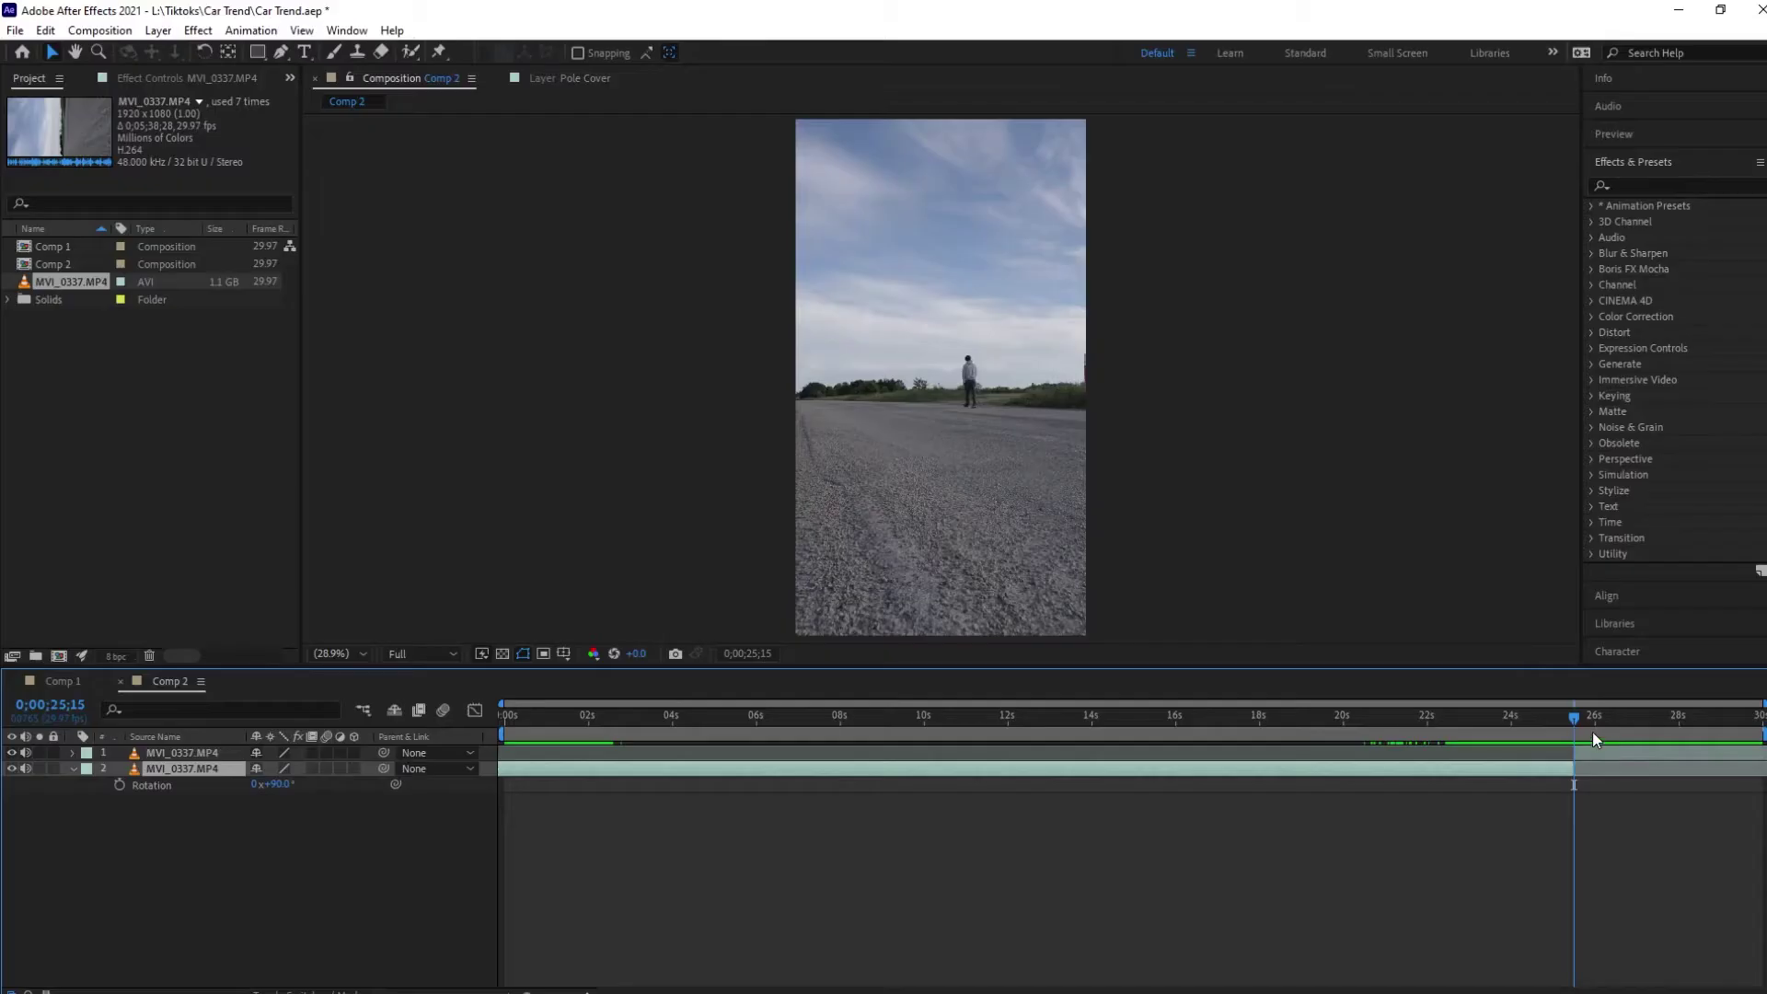
Step: Scrub the road footage to preview it around the 25-second mark
mouse_move(1593, 732)
mouse_down()
mouse_move(1550, 722)
mouse_move(1573, 725)
mouse_up()
Step: Delete the rotated duplicate, move the clip to start at 0s, and split it at 4;24
key(Delete)
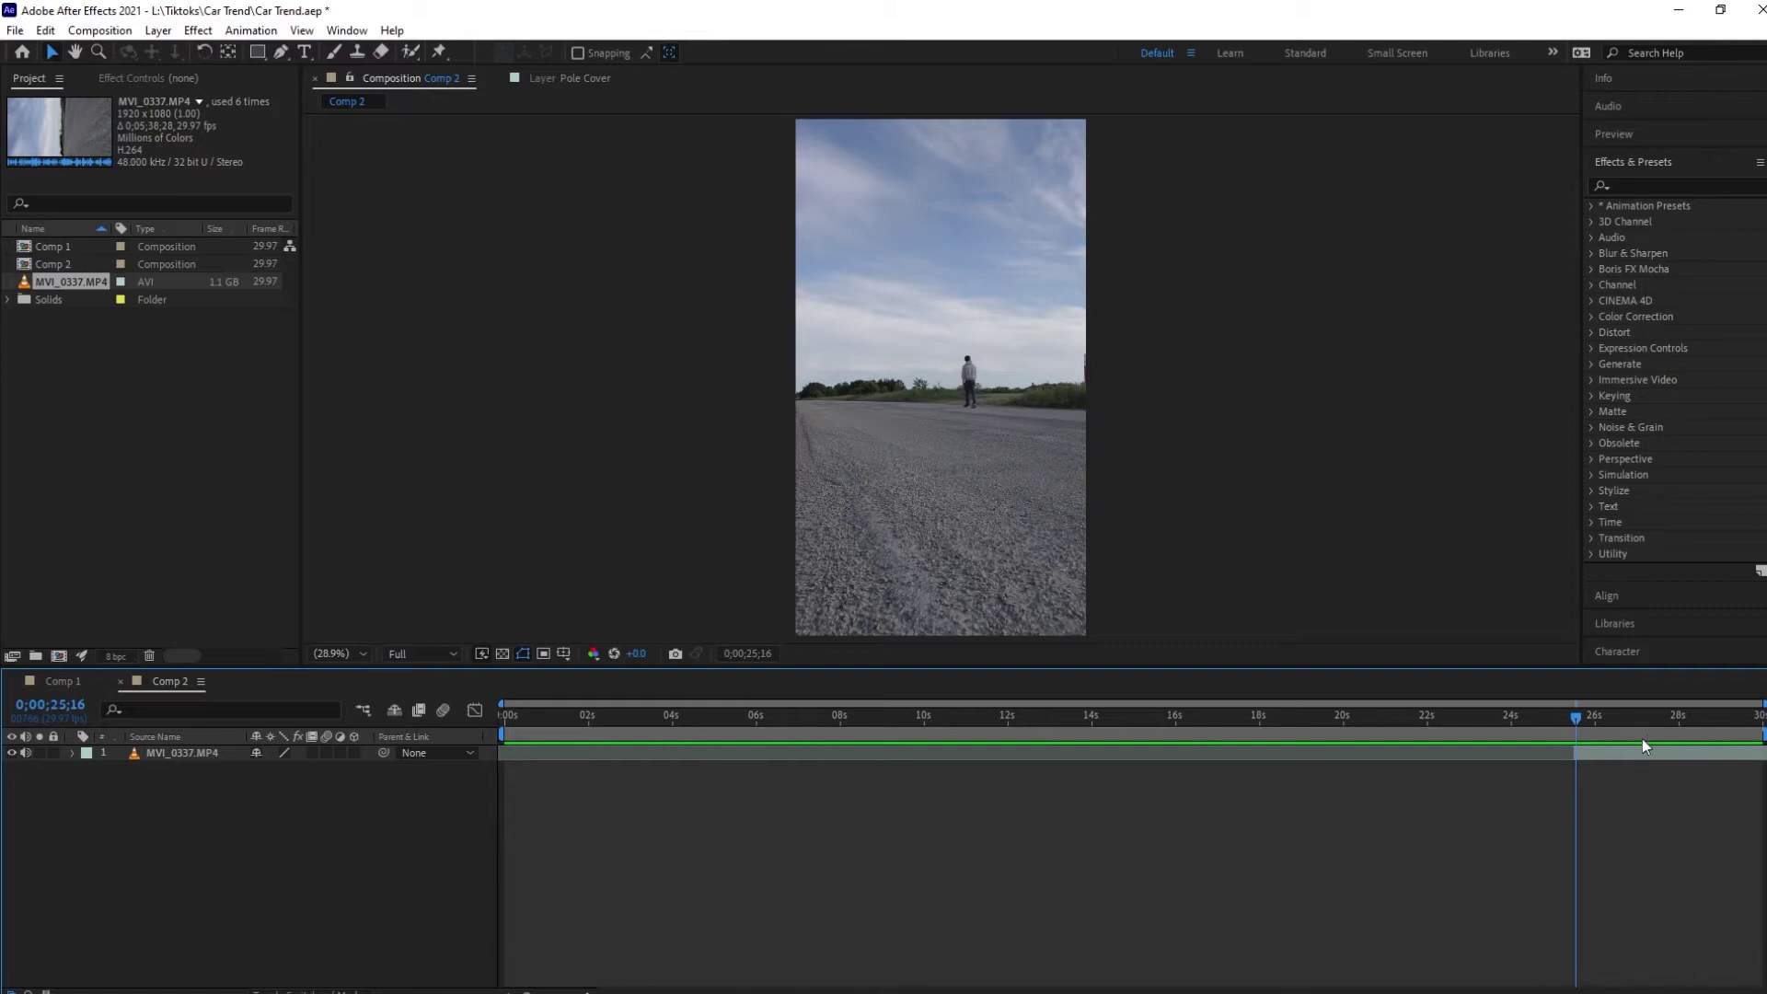
drag(1638, 753, 568, 739)
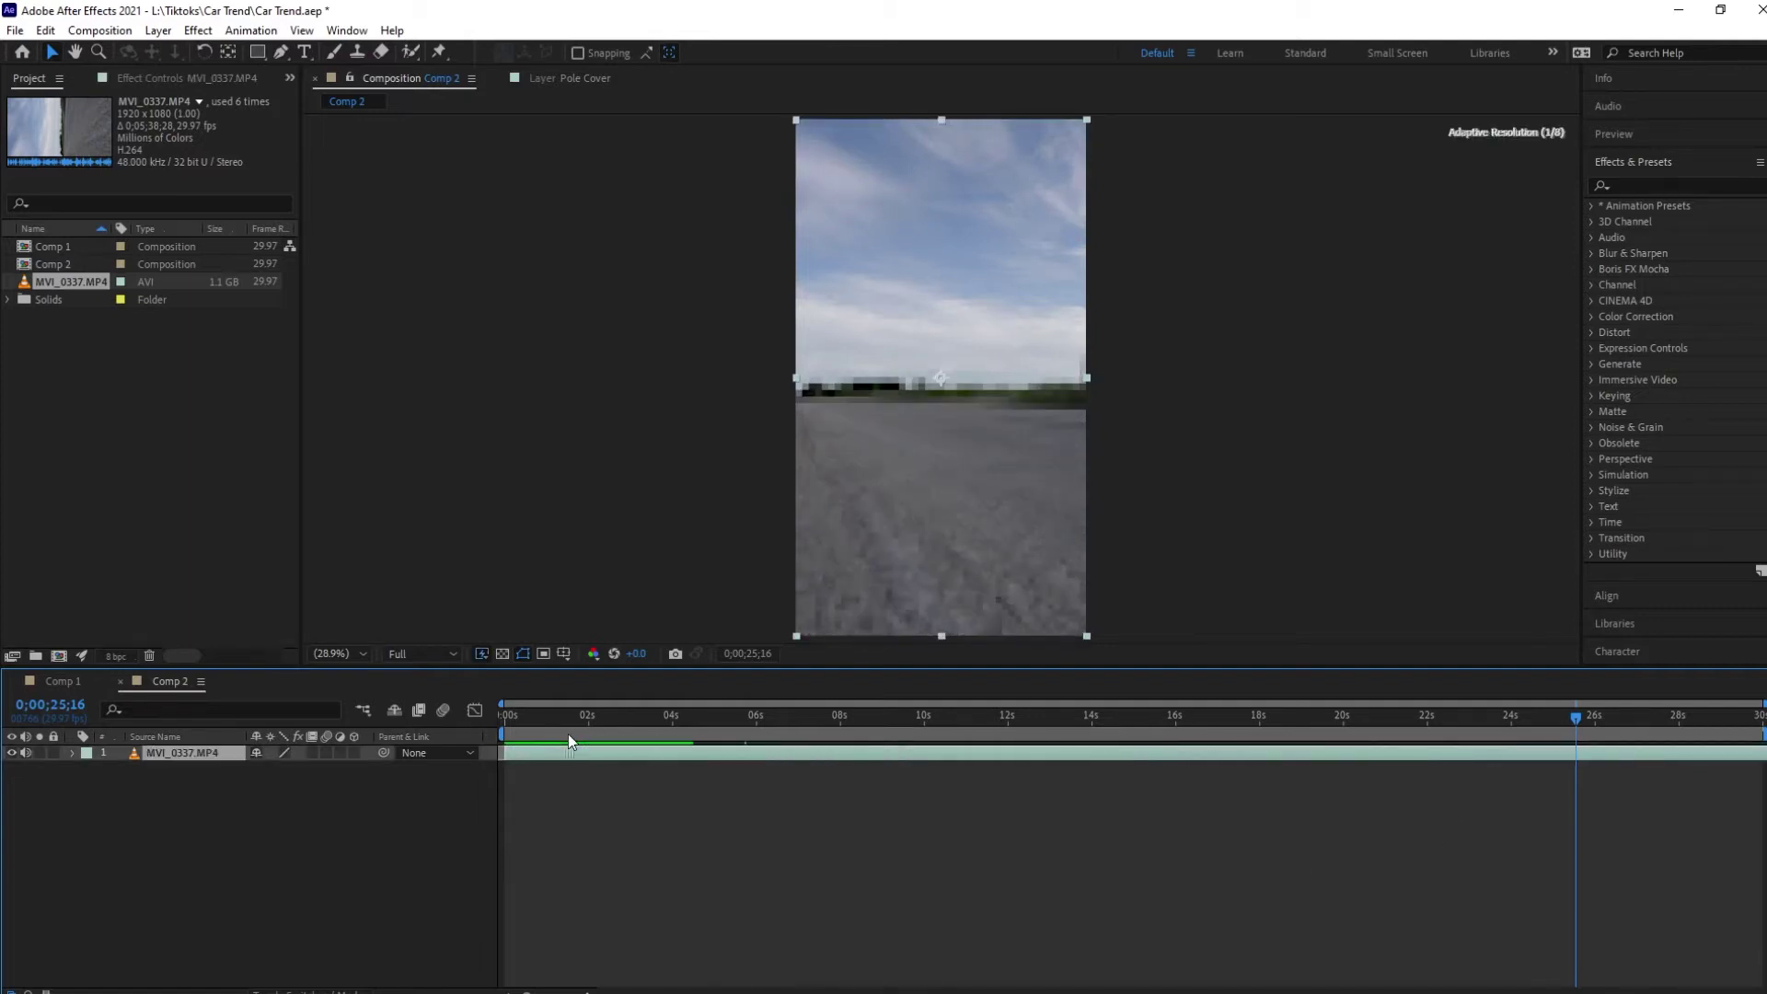
click(506, 716)
drag(510, 716, 710, 754)
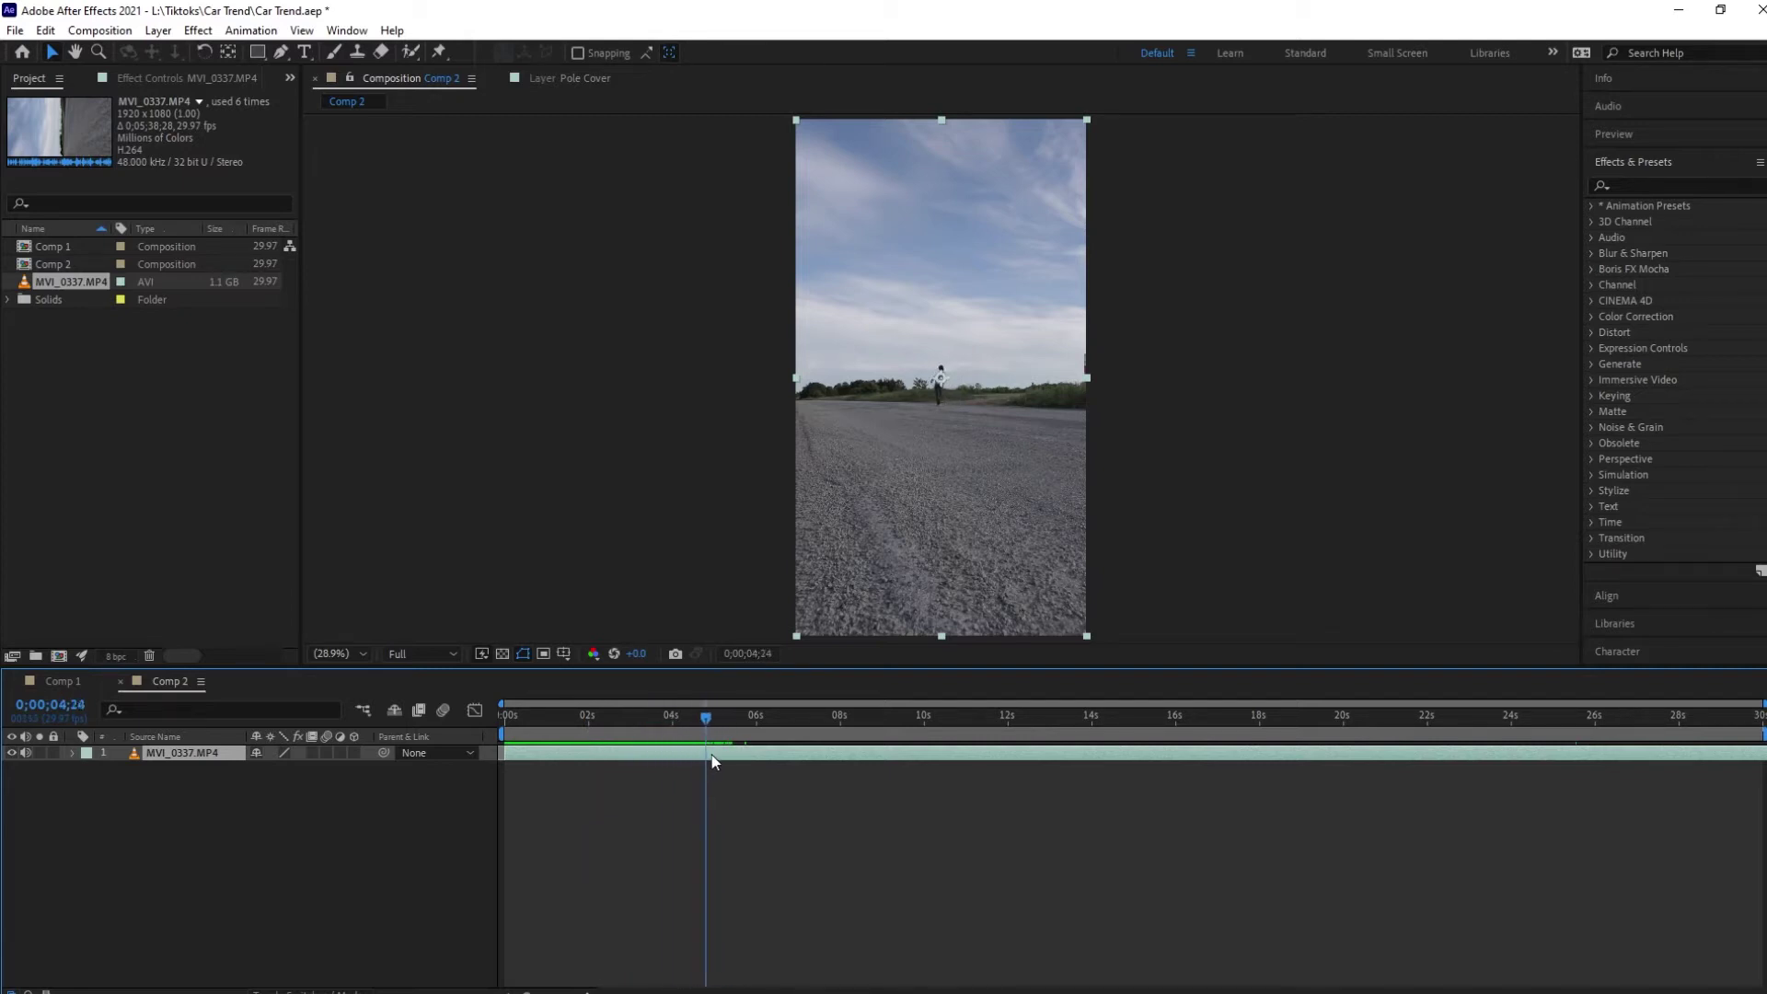
key(ctrl+shift+d)
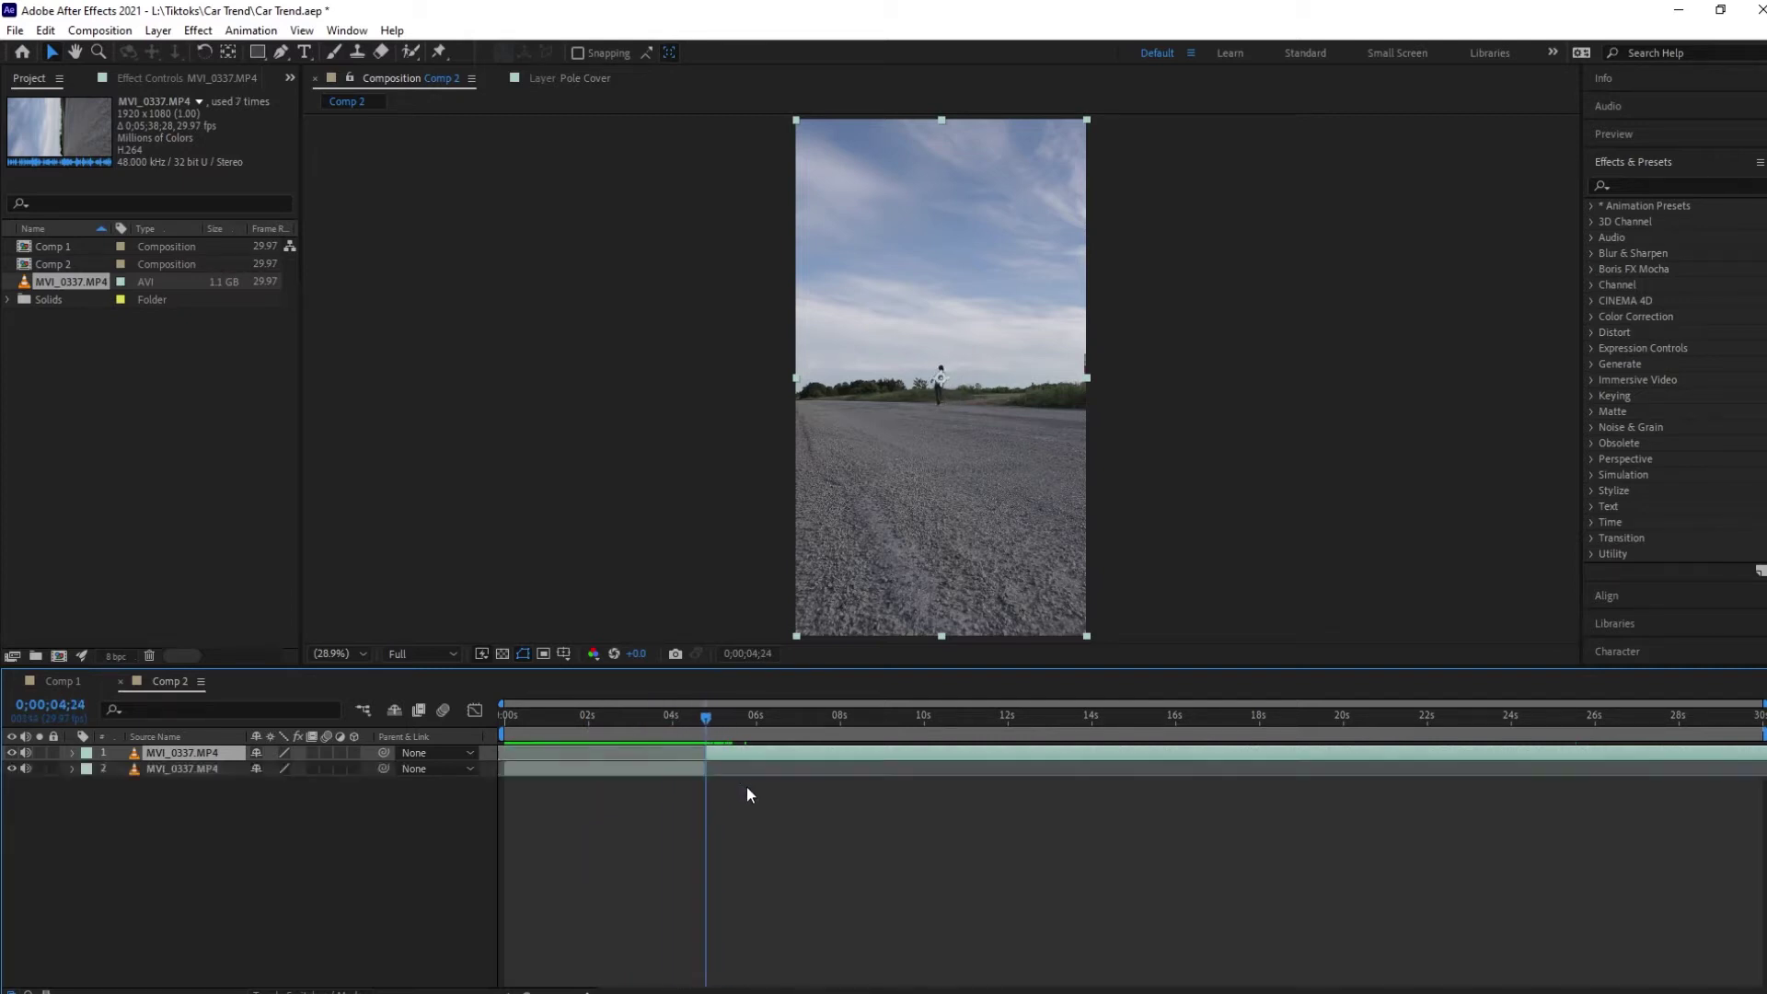
Step: Split the top clip at 21;07 where the car enters and delete the unused first part
drag(706, 724, 1301, 766)
drag(1454, 758, 1253, 759)
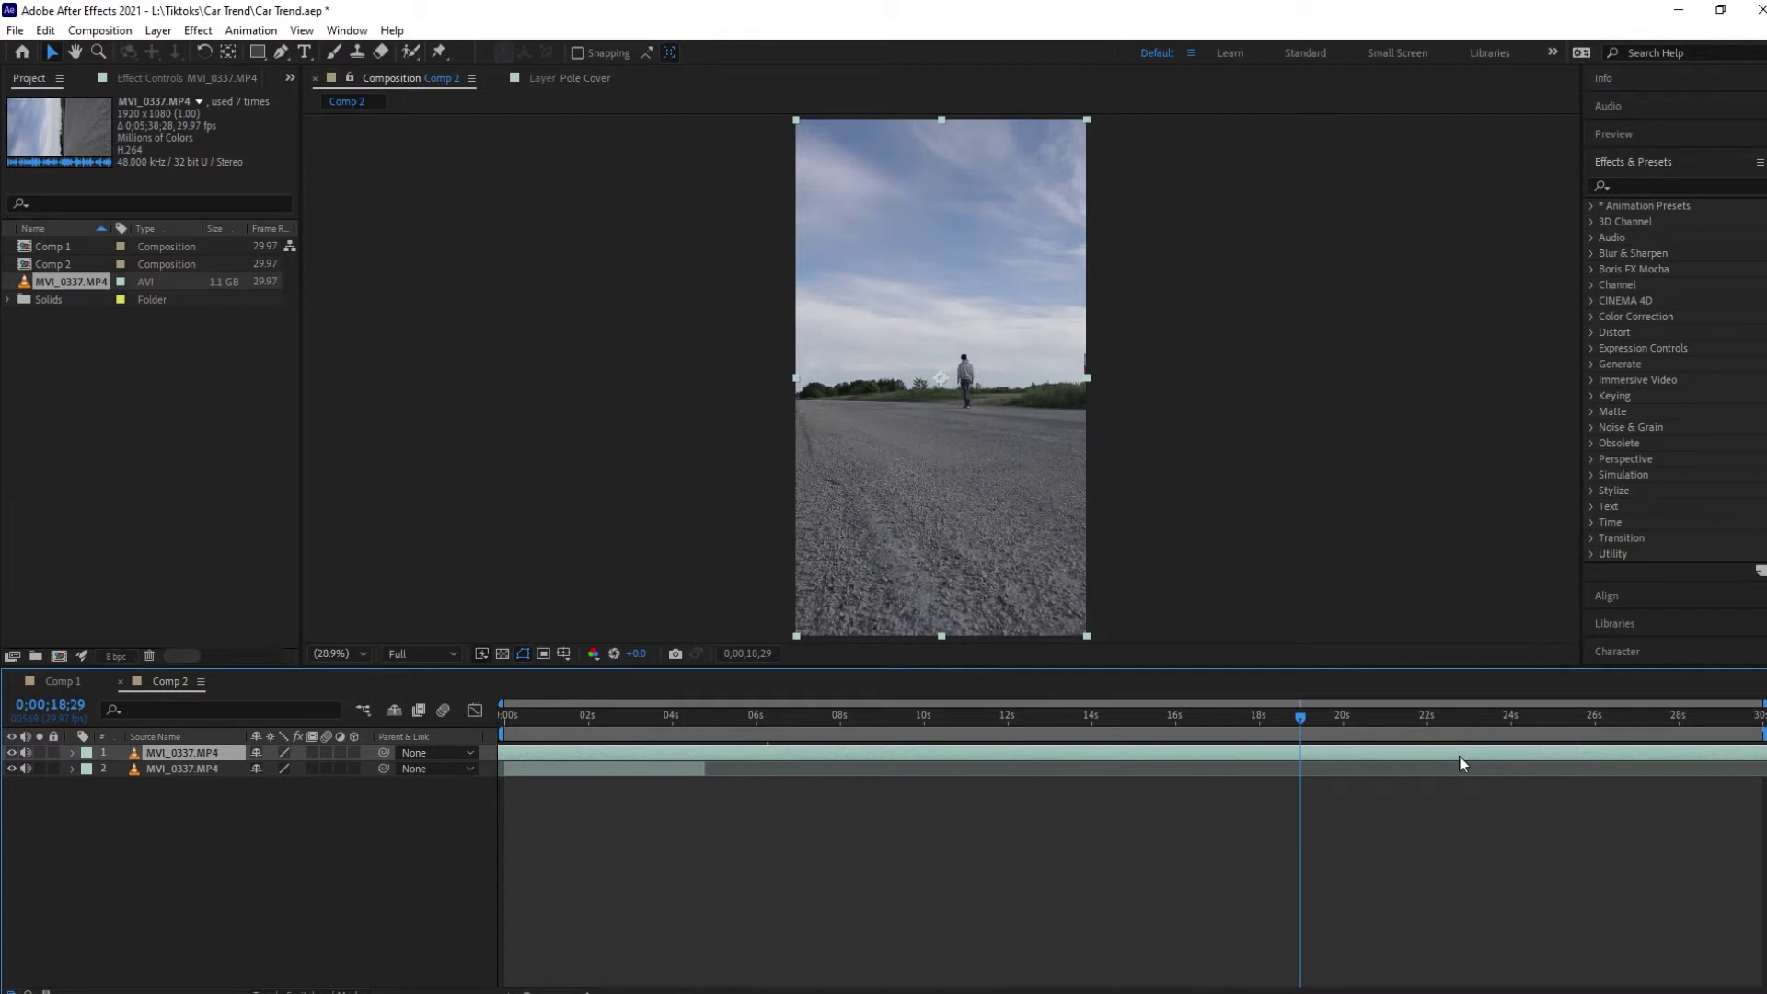
drag(1464, 763, 1373, 759)
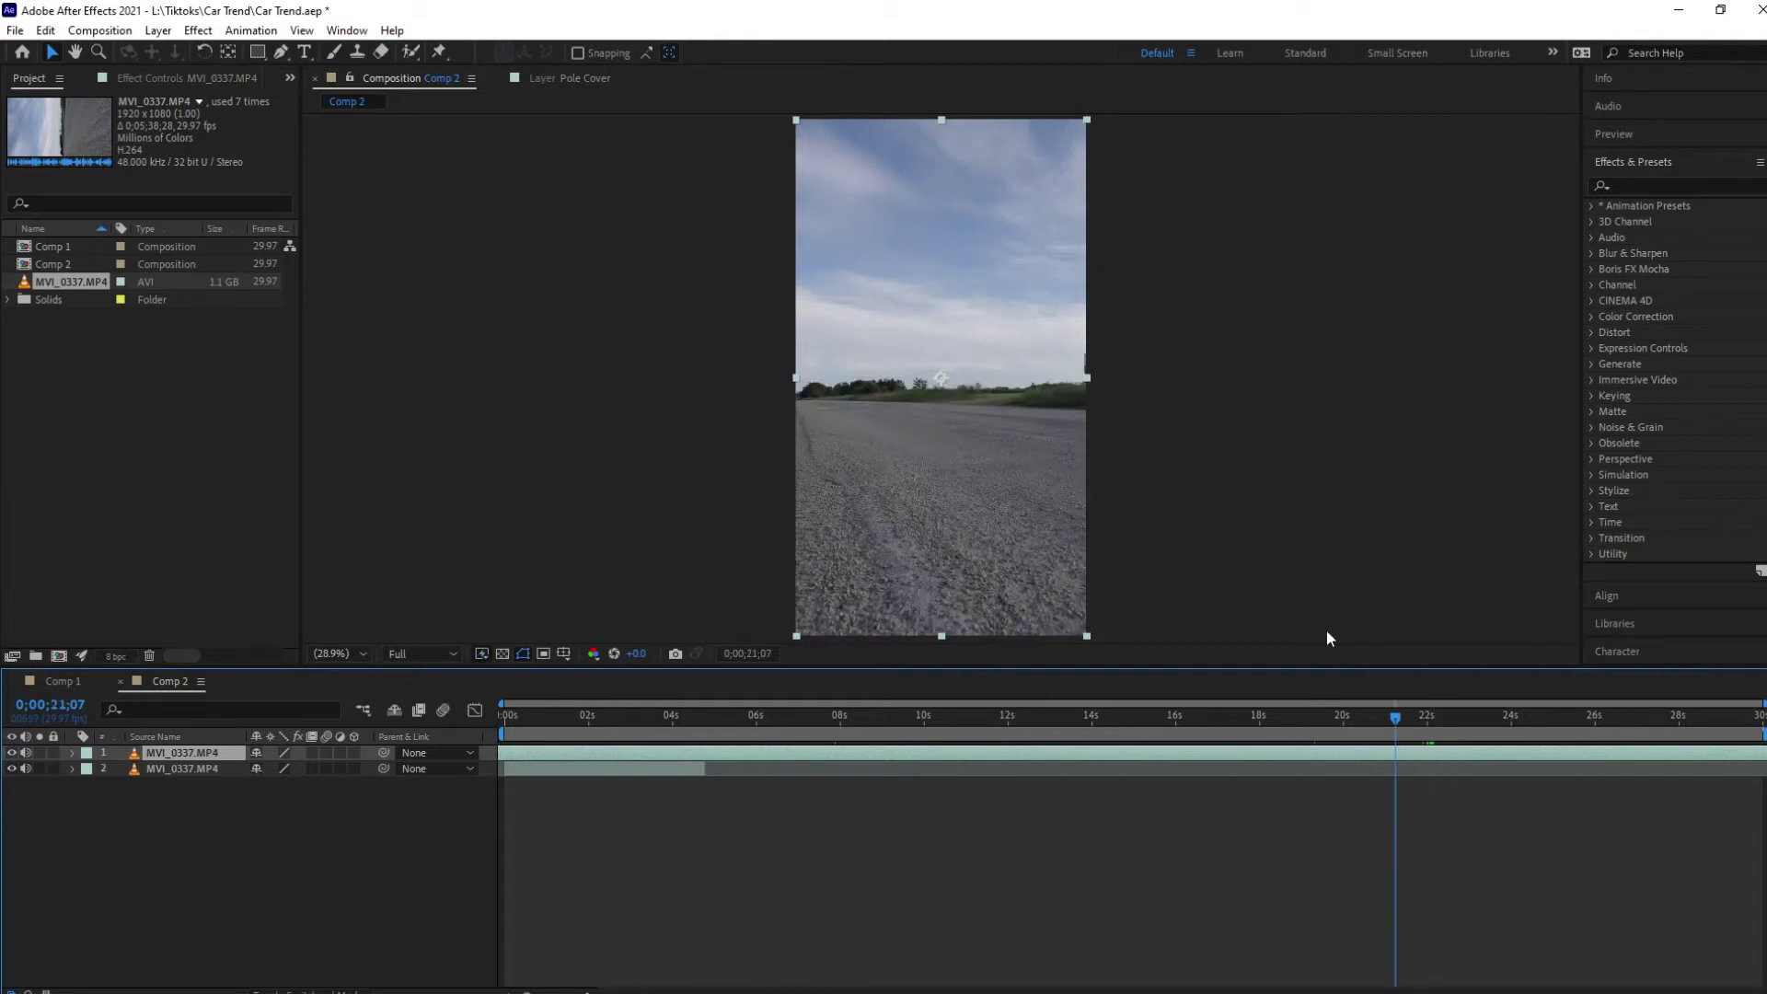
key(ctrl+shift+d)
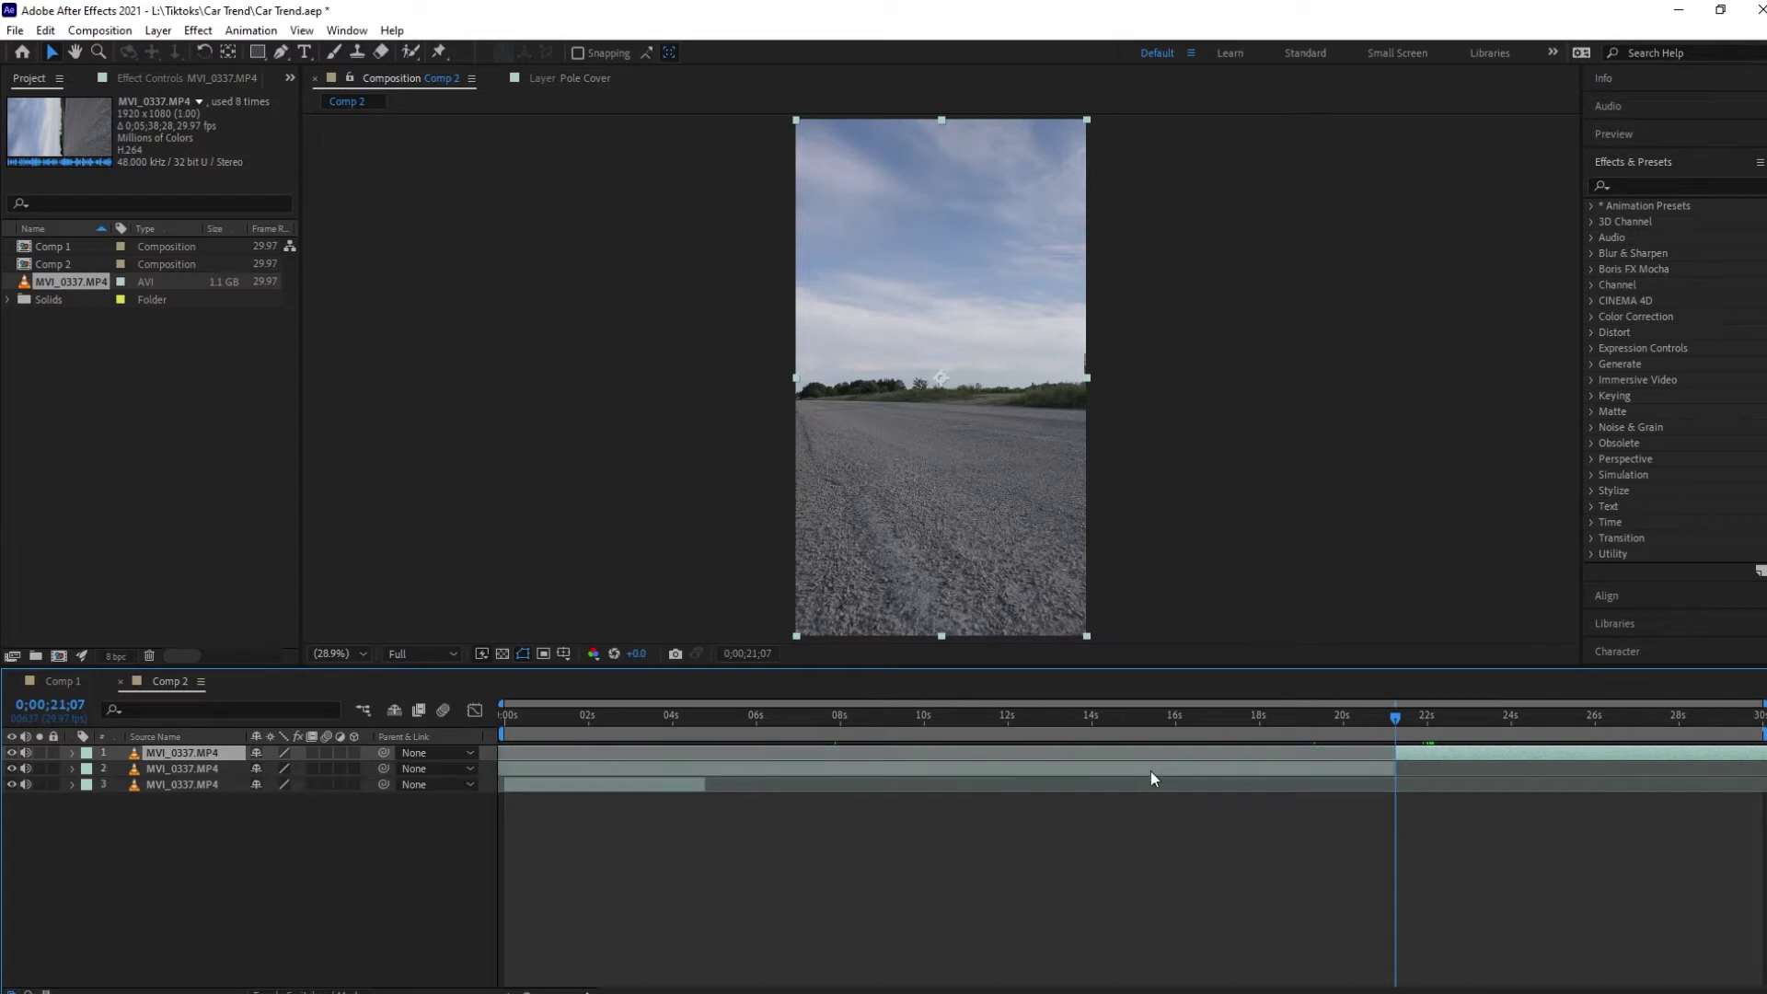
click(1150, 771)
key(Delete)
Step: Slide the car section to 4;20 so it follows the walking clip, then play through the cut
drag(1473, 753, 808, 734)
click(701, 716)
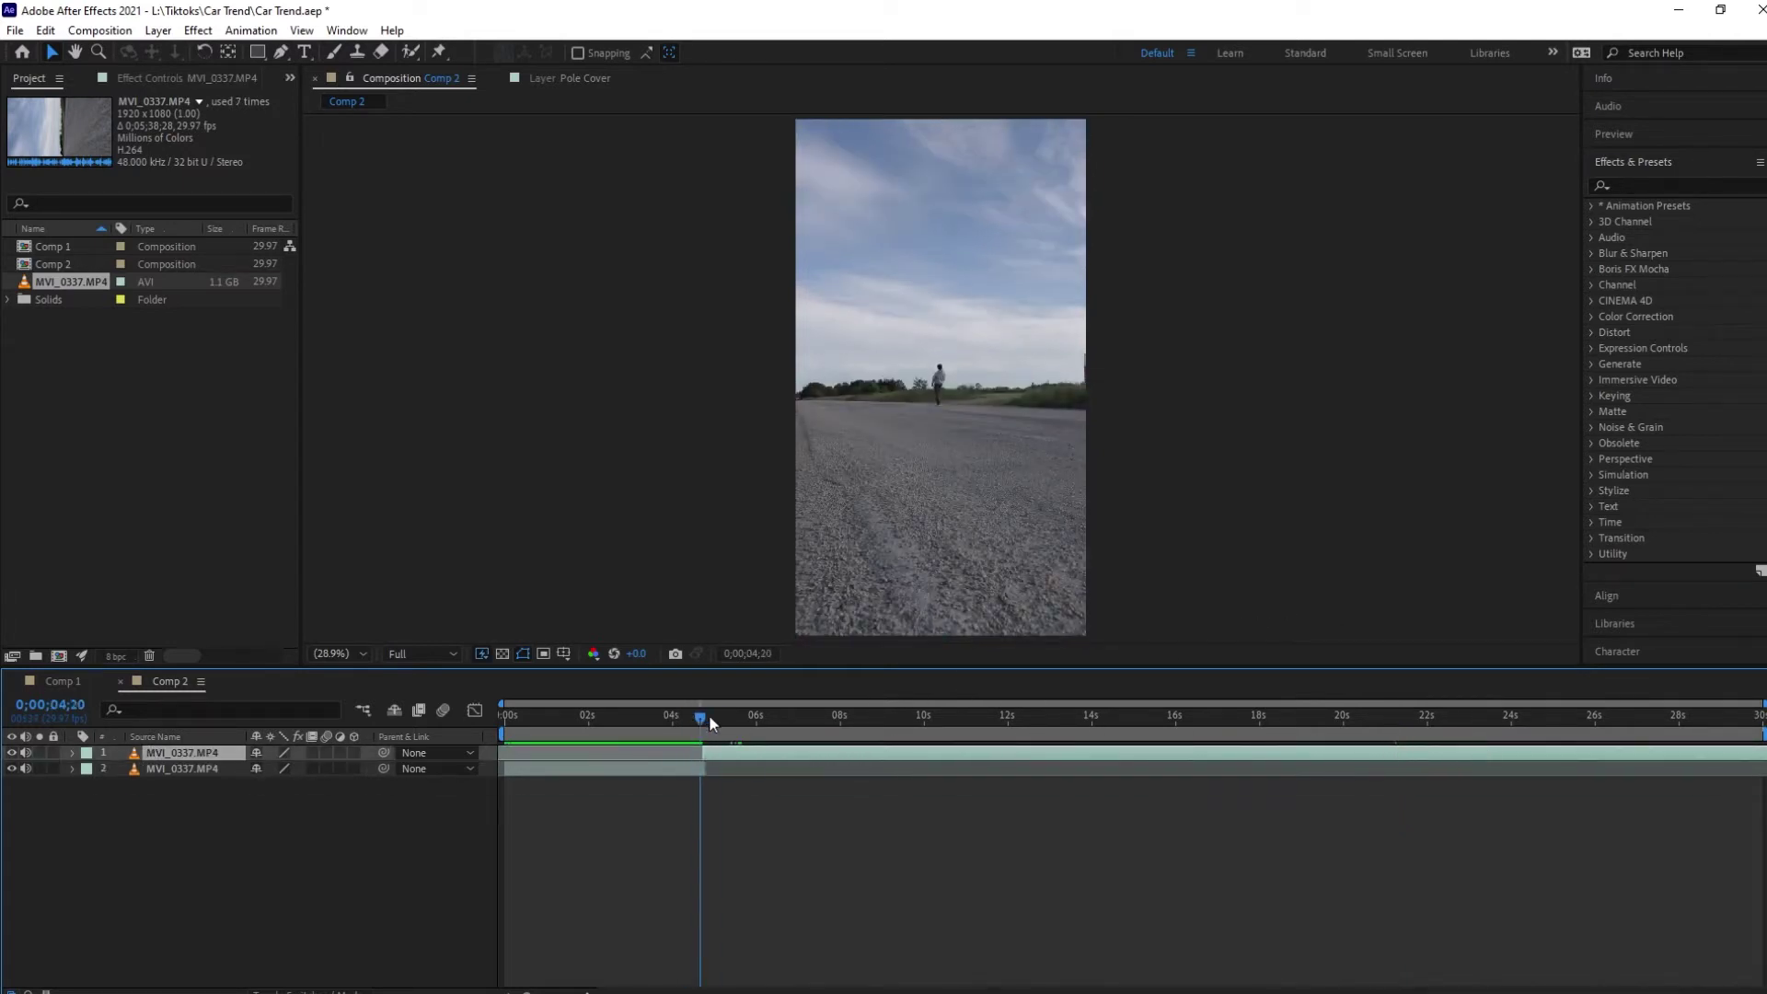
key(space)
mouse_move(671, 725)
mouse_down()
mouse_move(589, 729)
mouse_move(725, 737)
mouse_move(664, 738)
mouse_move(680, 747)
mouse_move(701, 750)
mouse_move(707, 716)
mouse_move(727, 724)
mouse_move(682, 718)
mouse_up()
key(ctrl+Down)
Step: Rename the lower walking layer 'Me' and the top car layer 'Car'
key(Return)
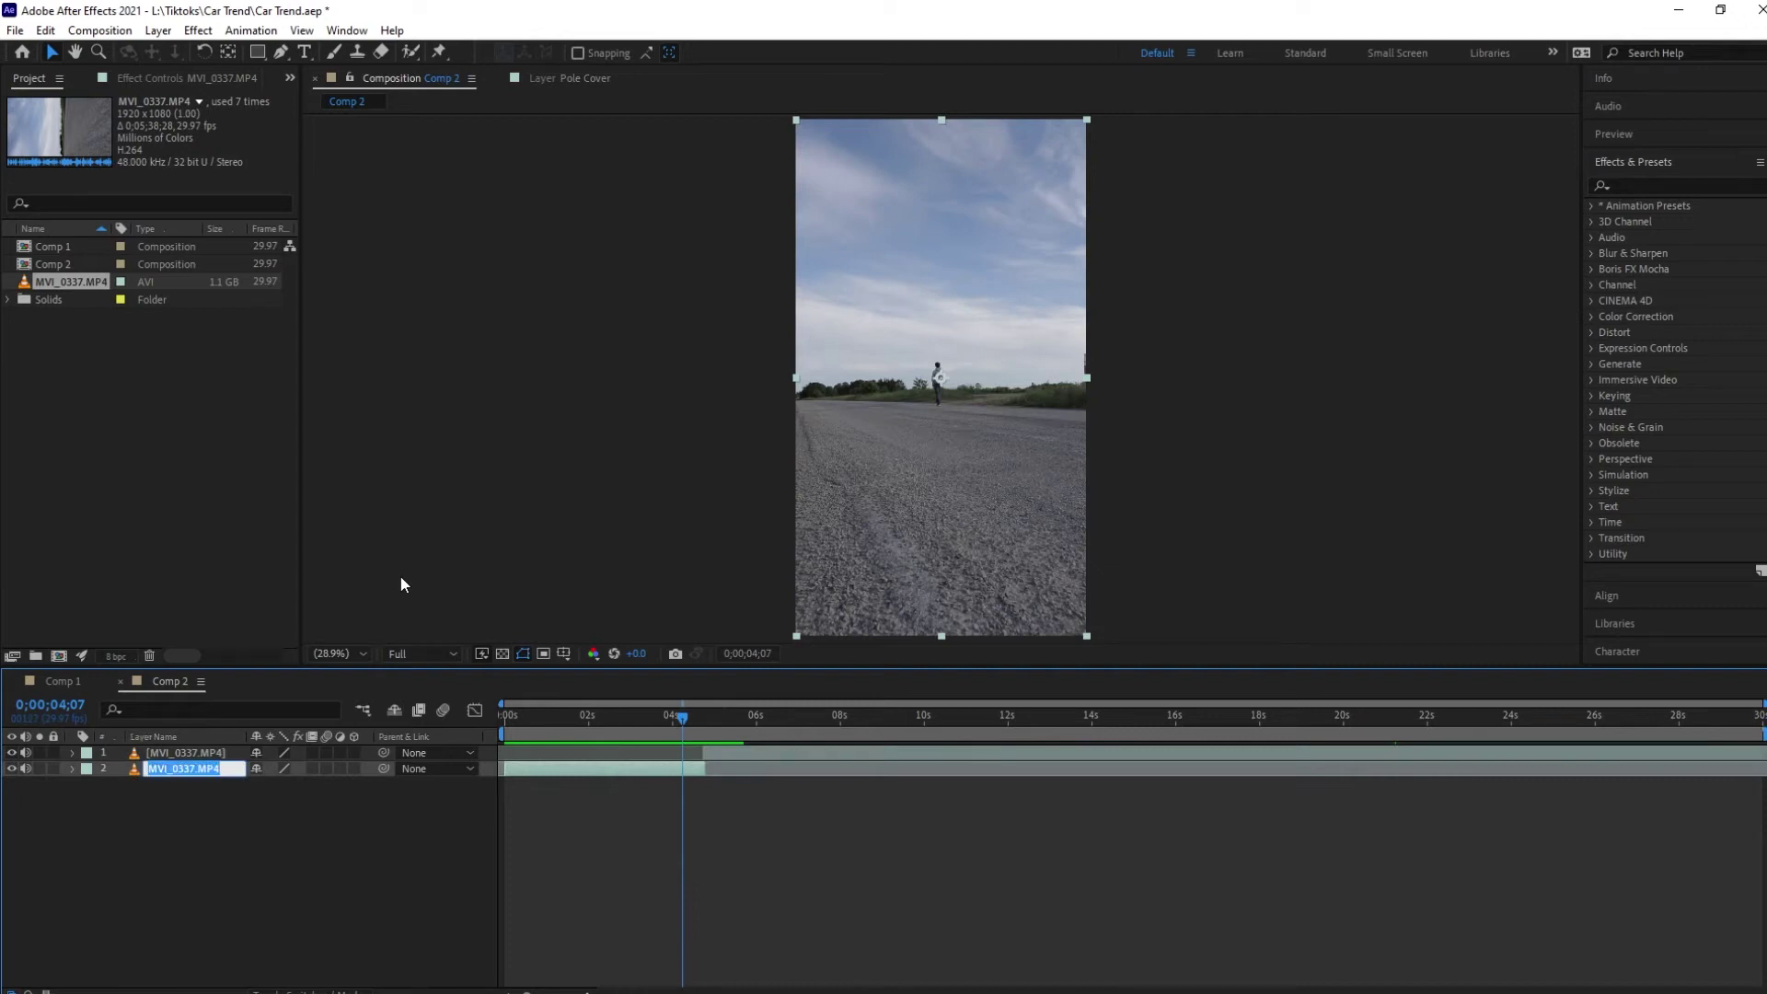
text(Me)
key(Return)
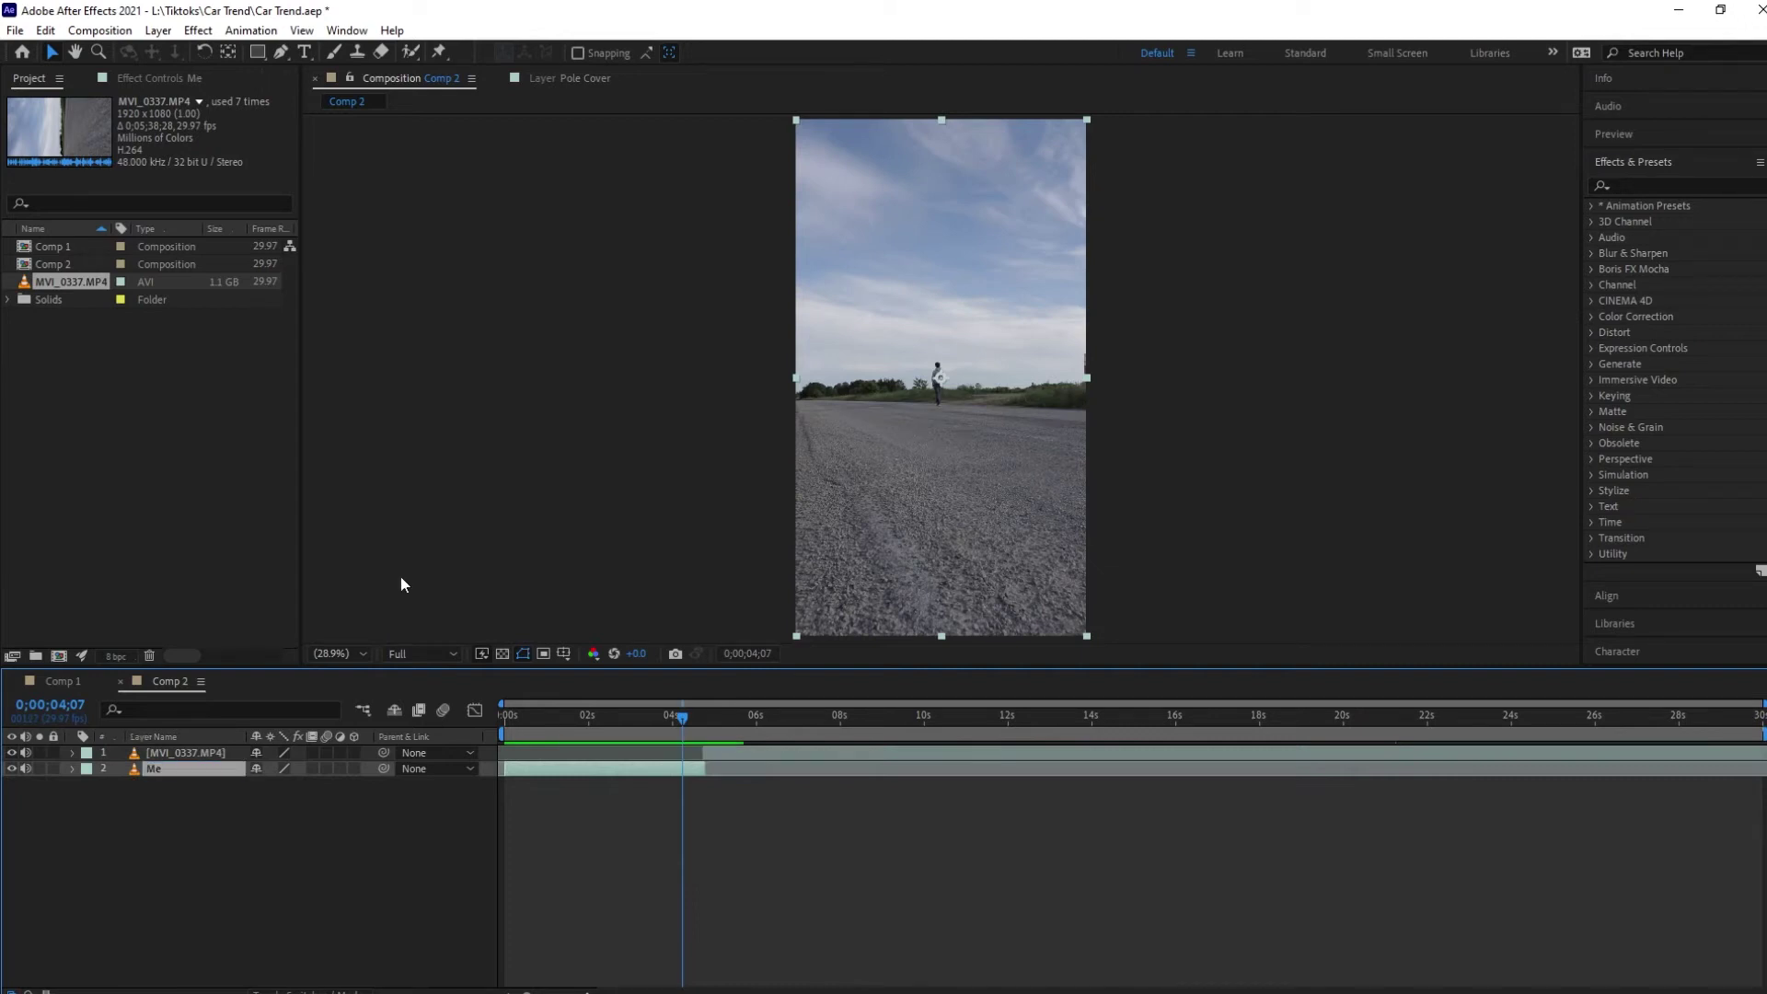
click(191, 749)
key(Return)
text(Car)
key(Return)
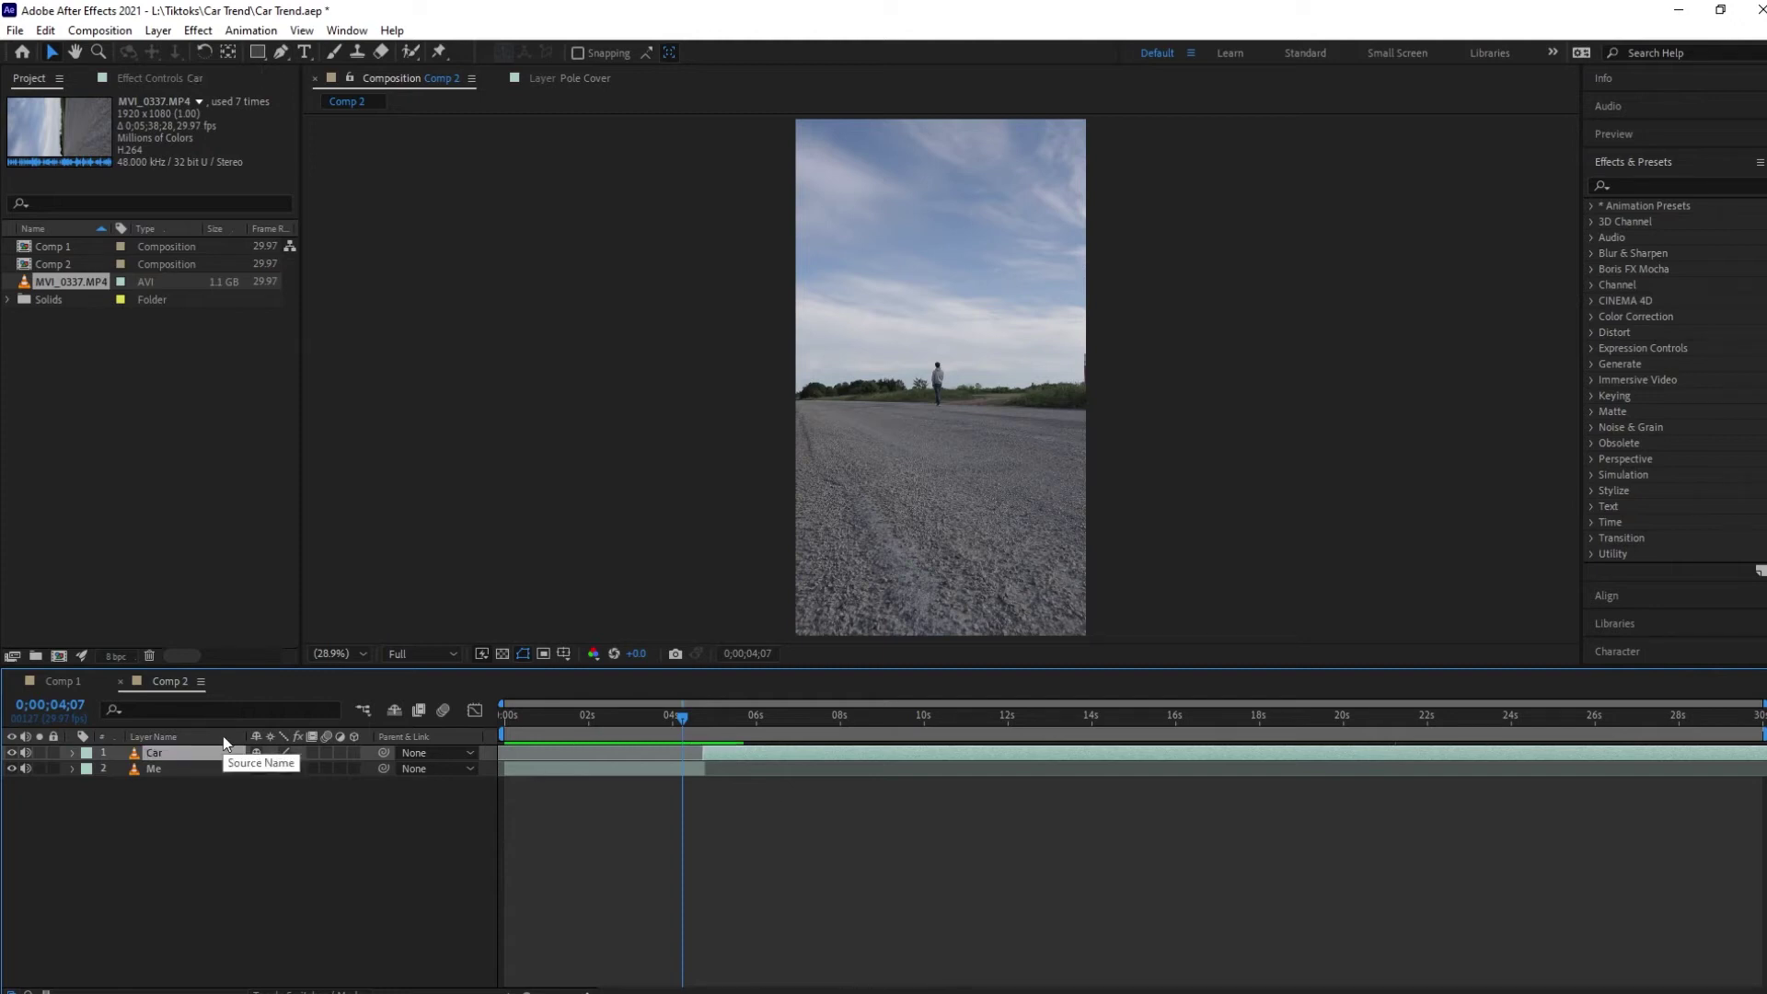
Step: Set the Car layer's Opacity to 50% and scrub through where the car passes the person
key(t)
click(264, 770)
text(50)
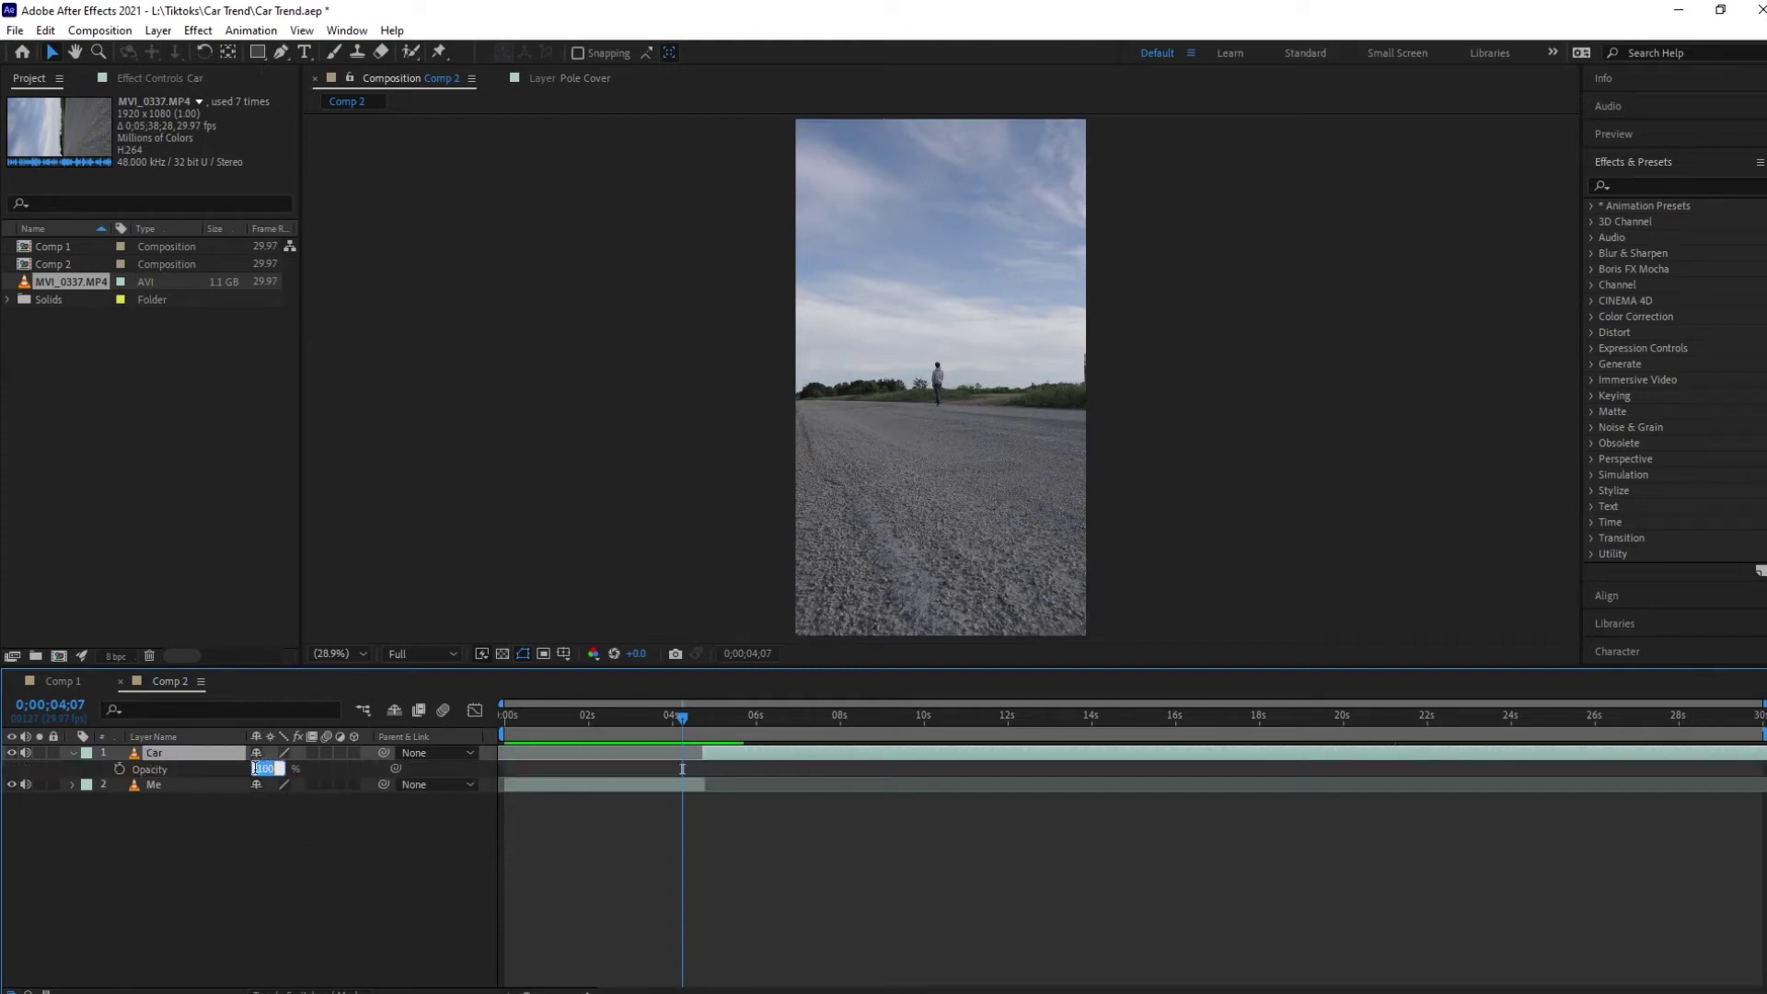
key(Return)
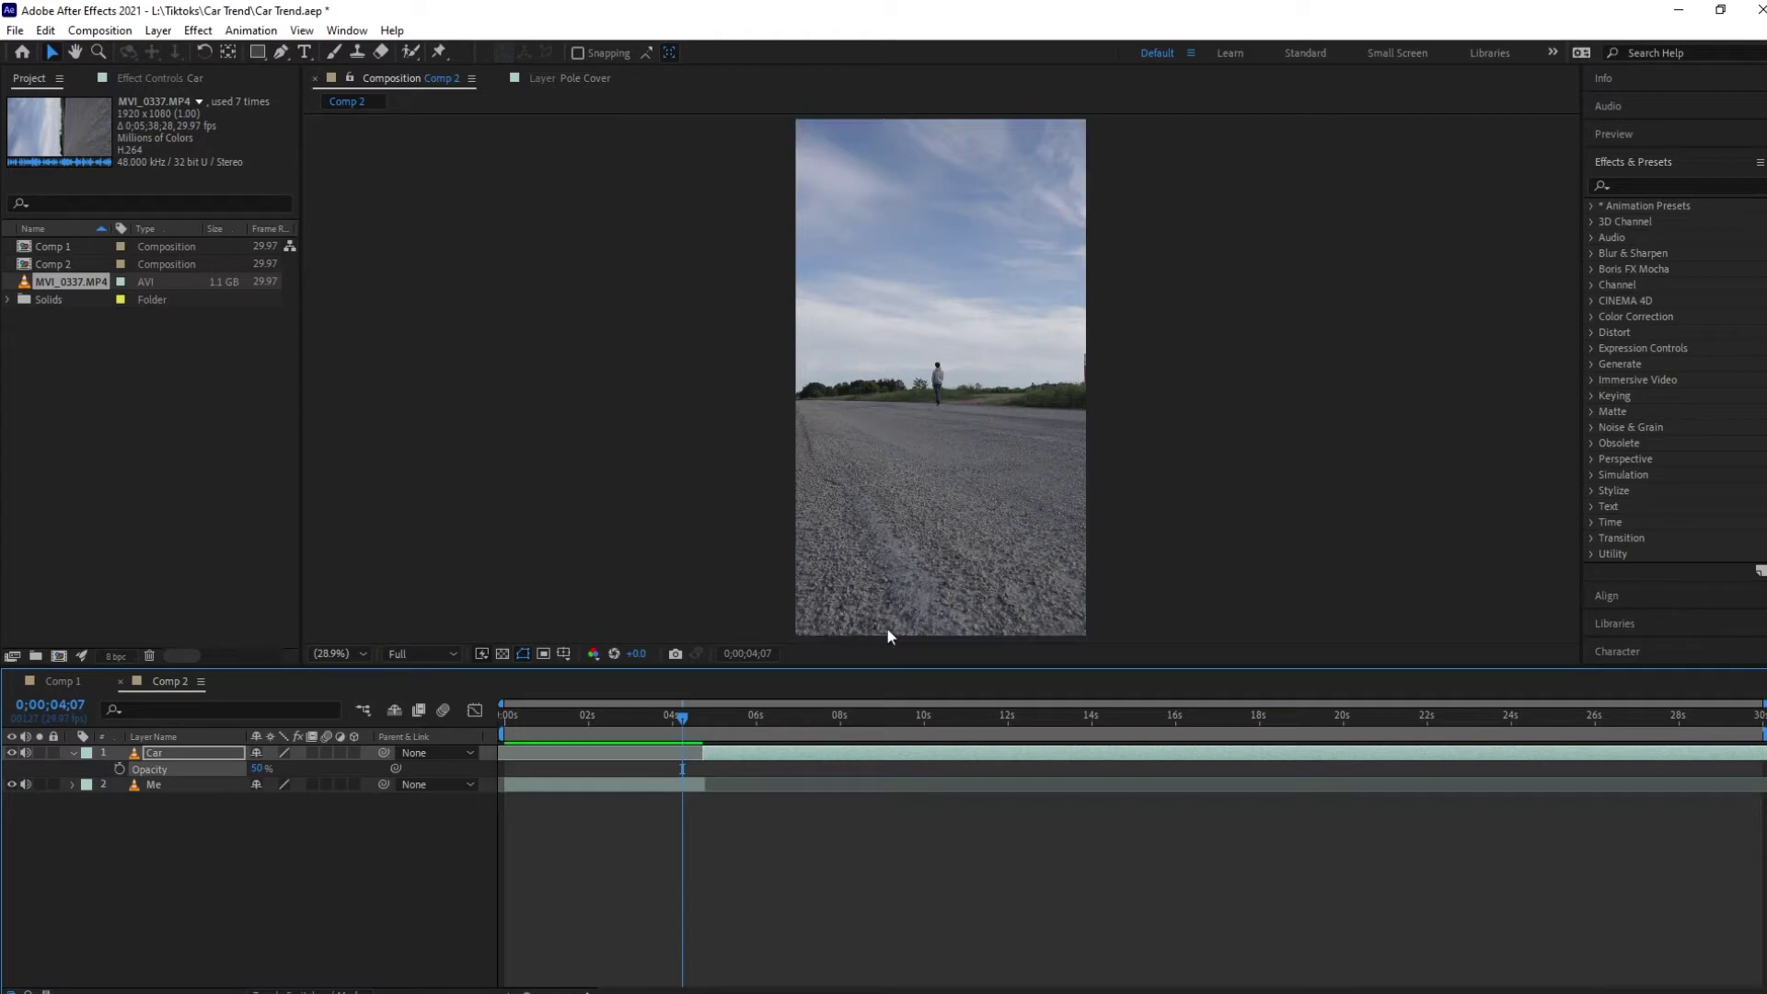
drag(677, 716, 724, 784)
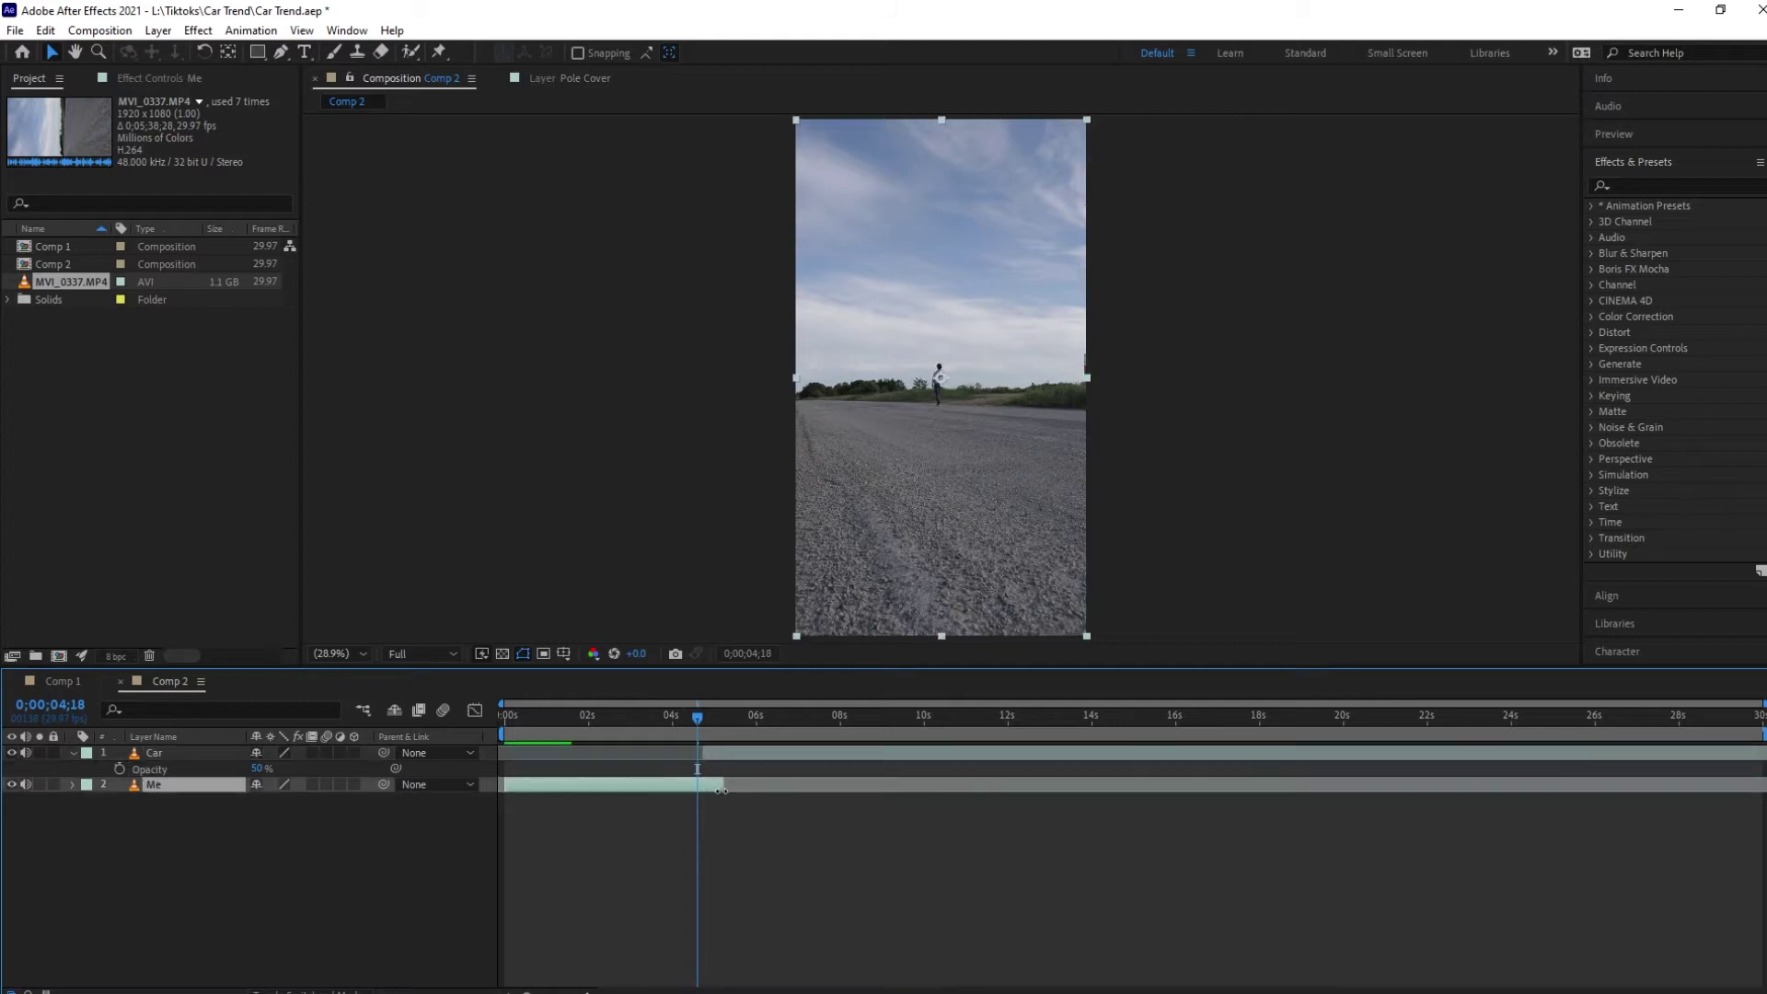
drag(697, 710, 742, 759)
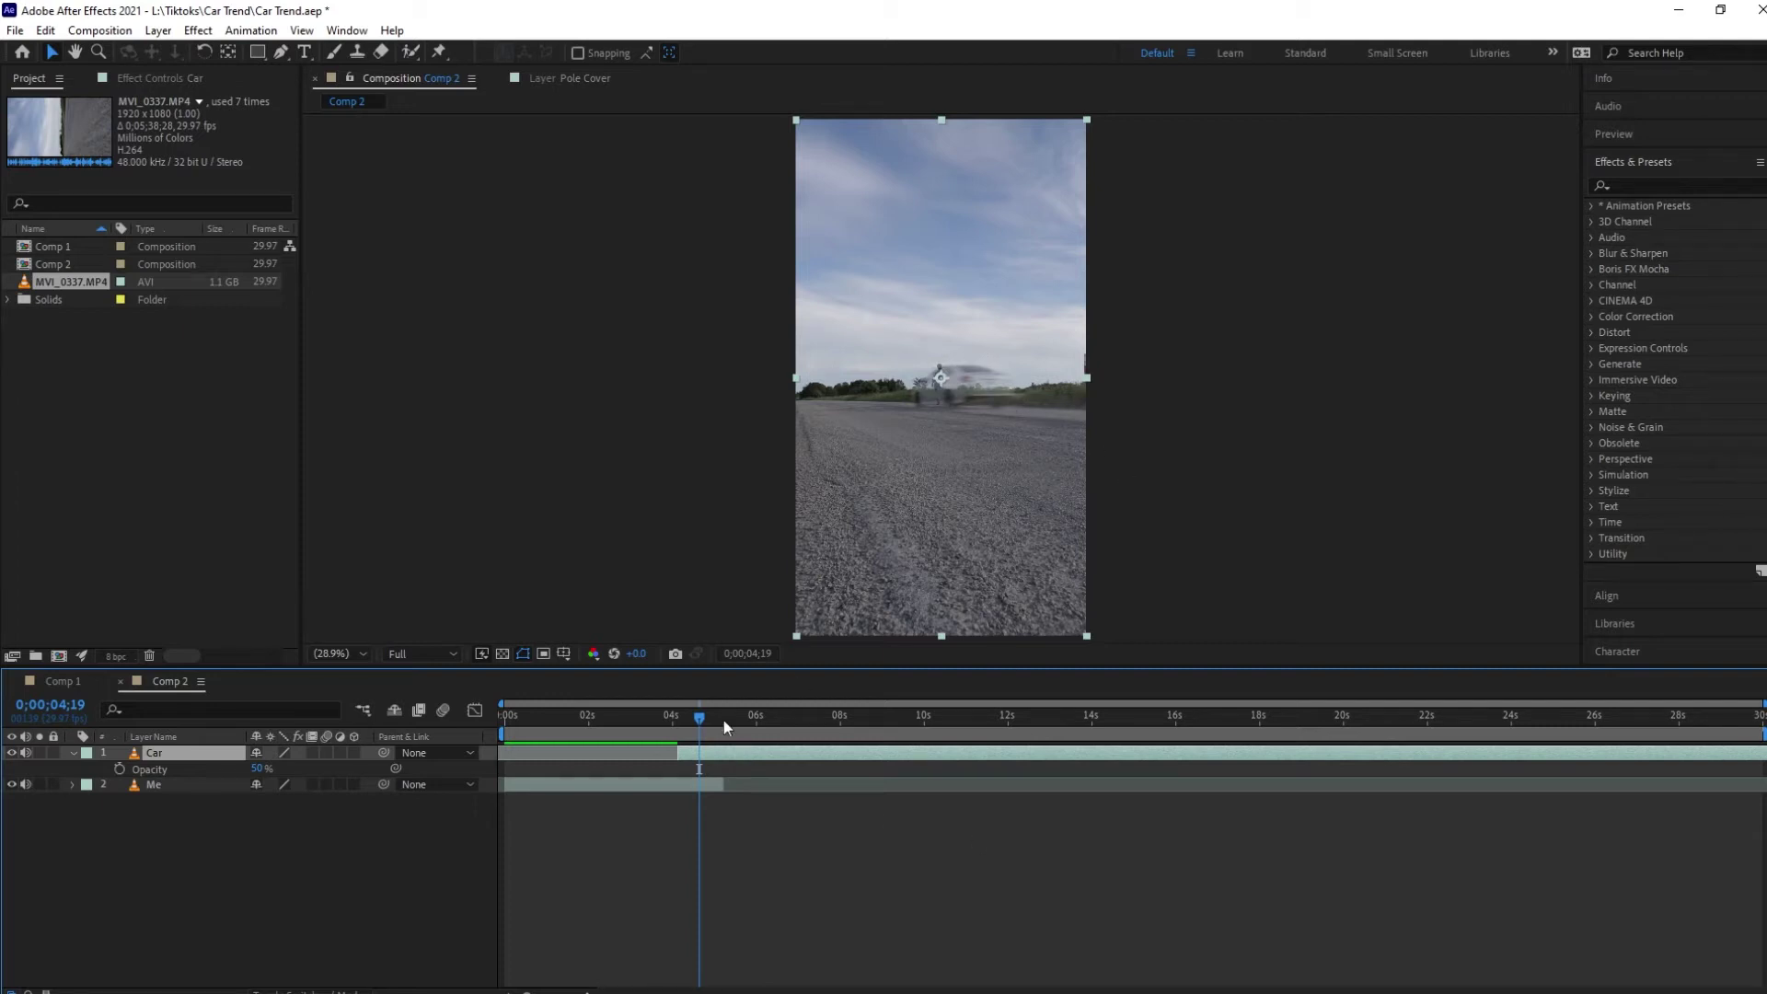
drag(724, 720, 707, 798)
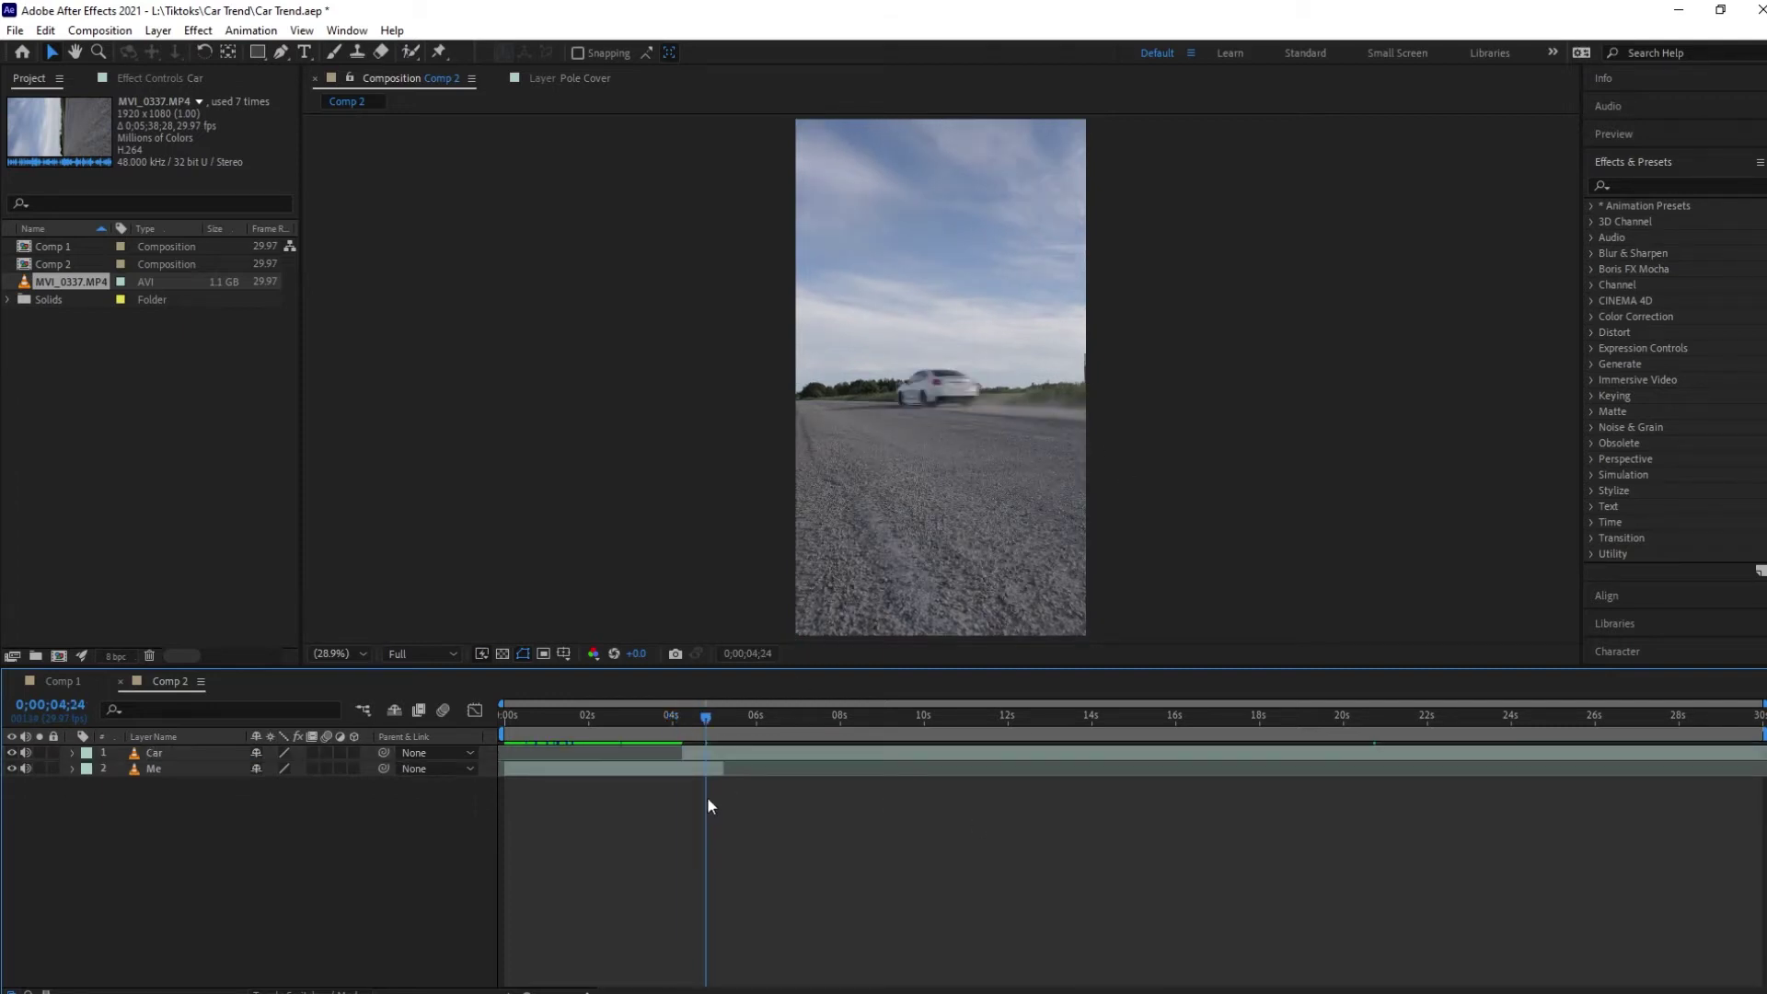
Step: At the Car clip's first frame, show its Opacity for 100% and zoom the viewer in
click(733, 761)
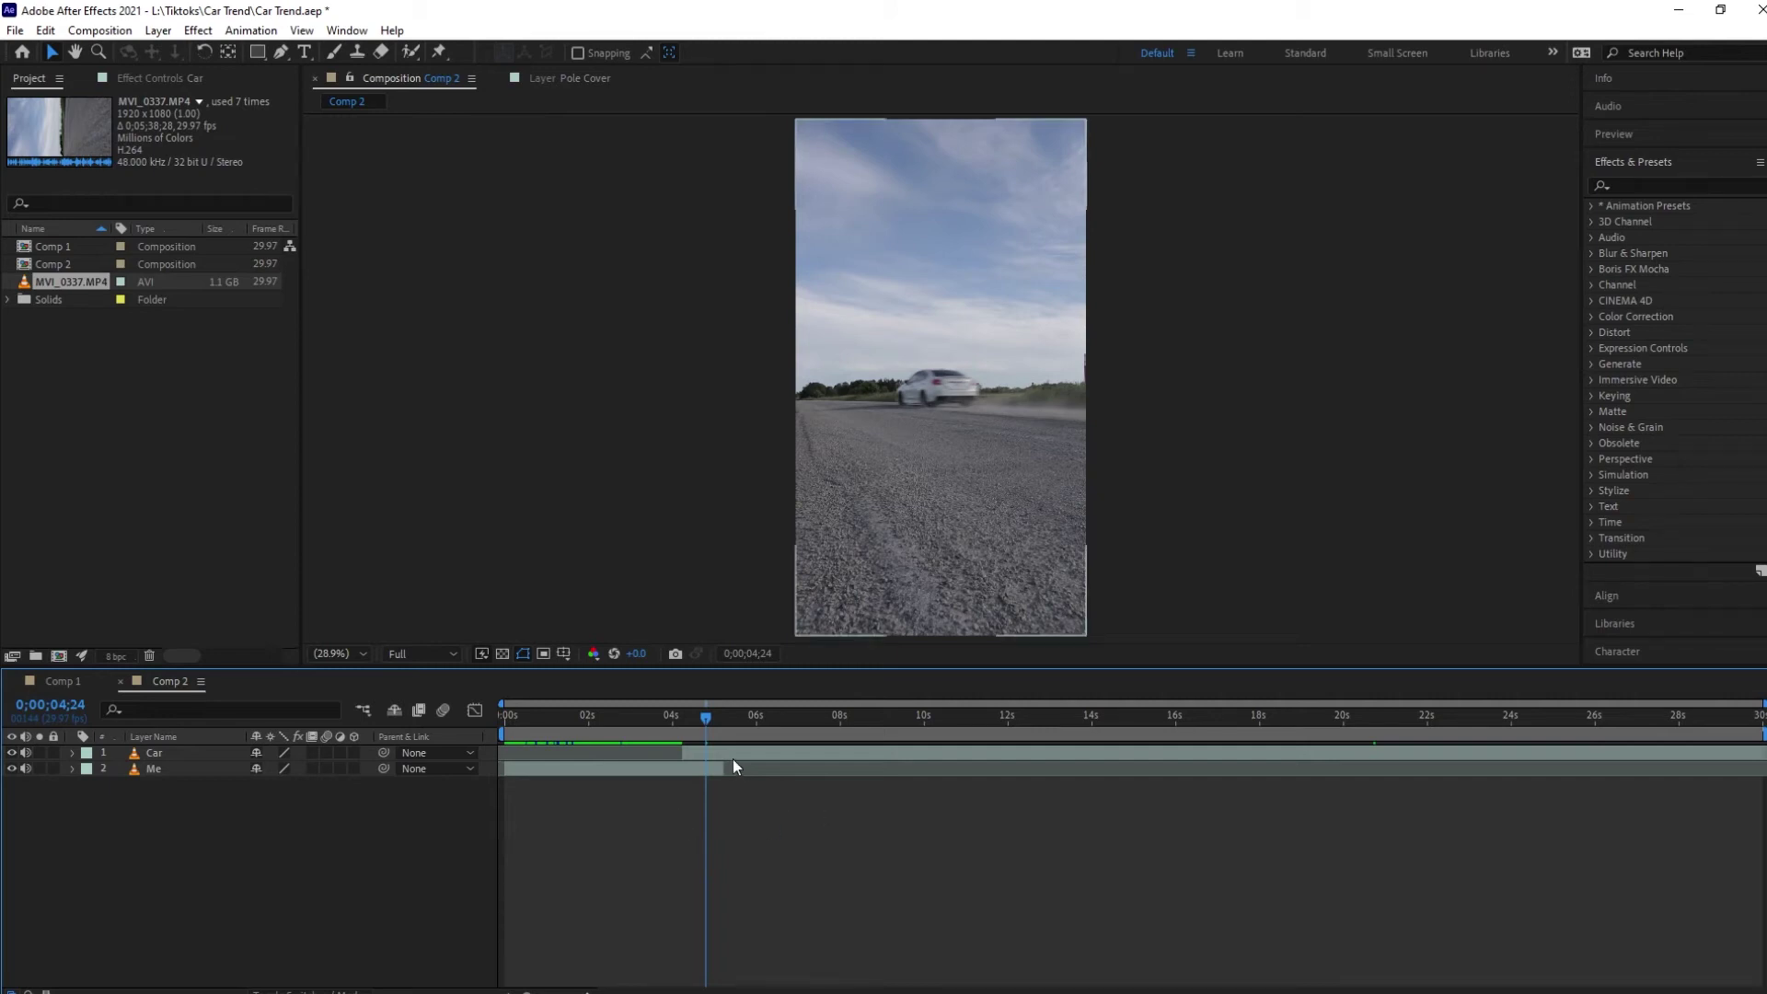
click(168, 750)
key(i)
key(t)
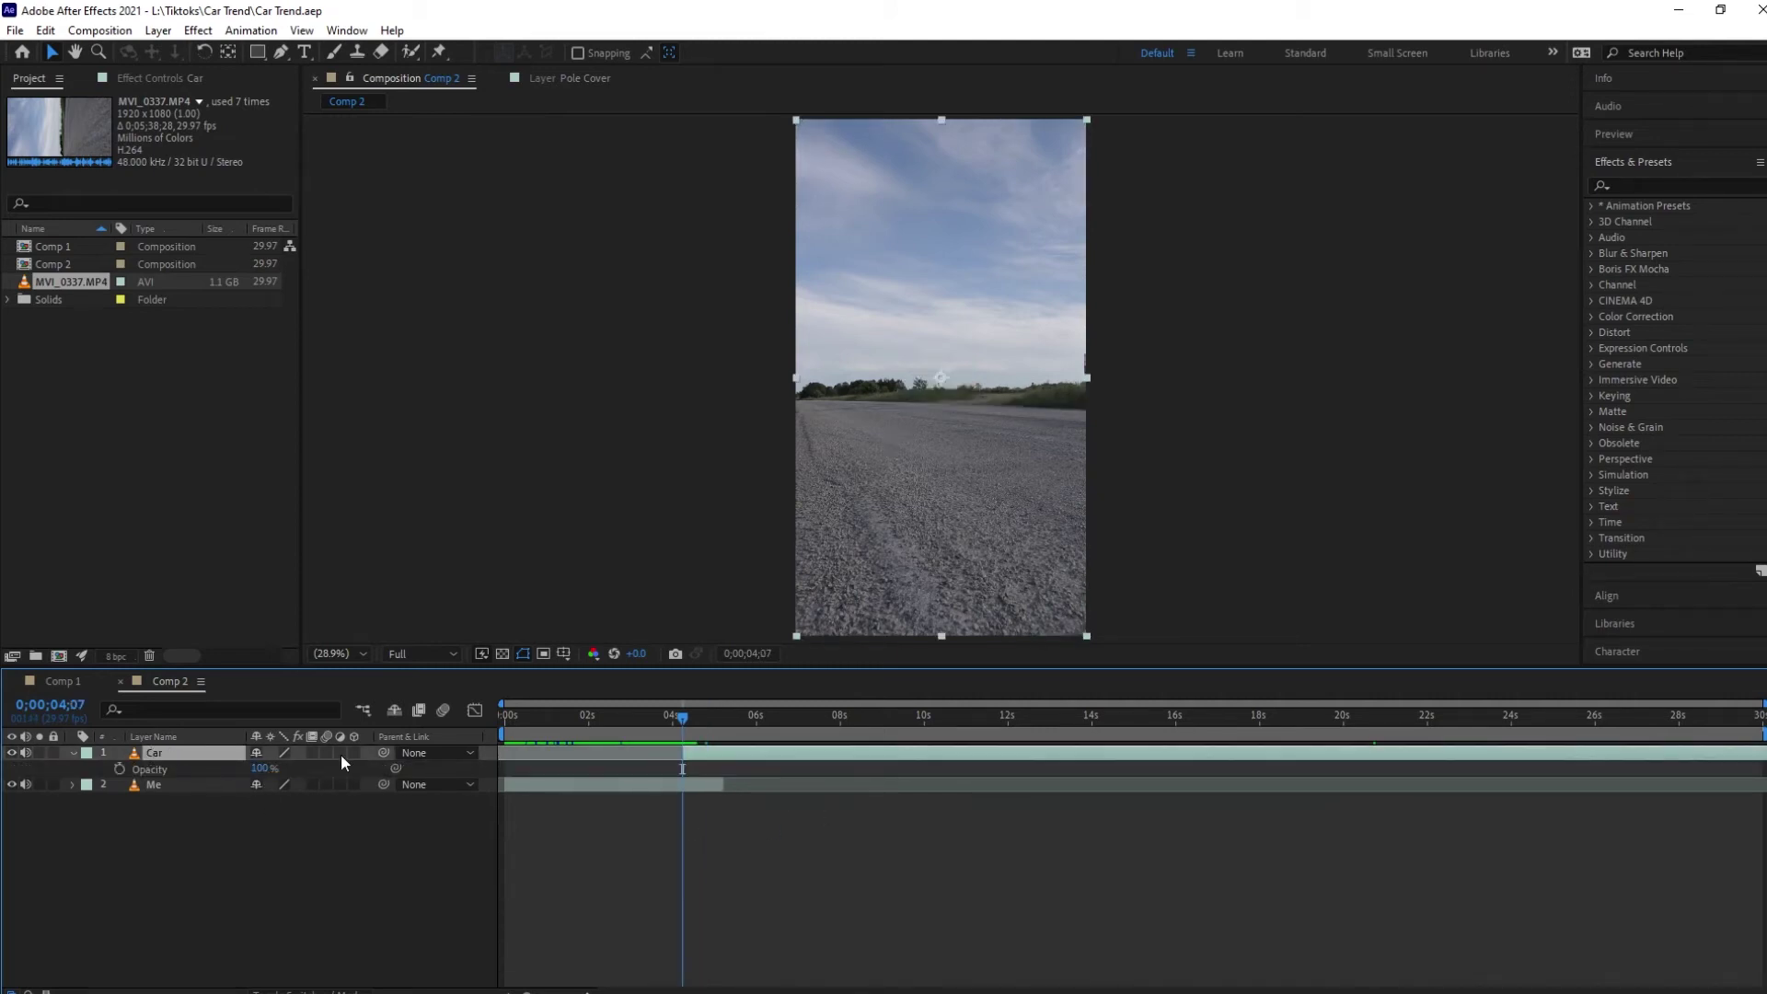
scroll(1063, 485, up, 4)
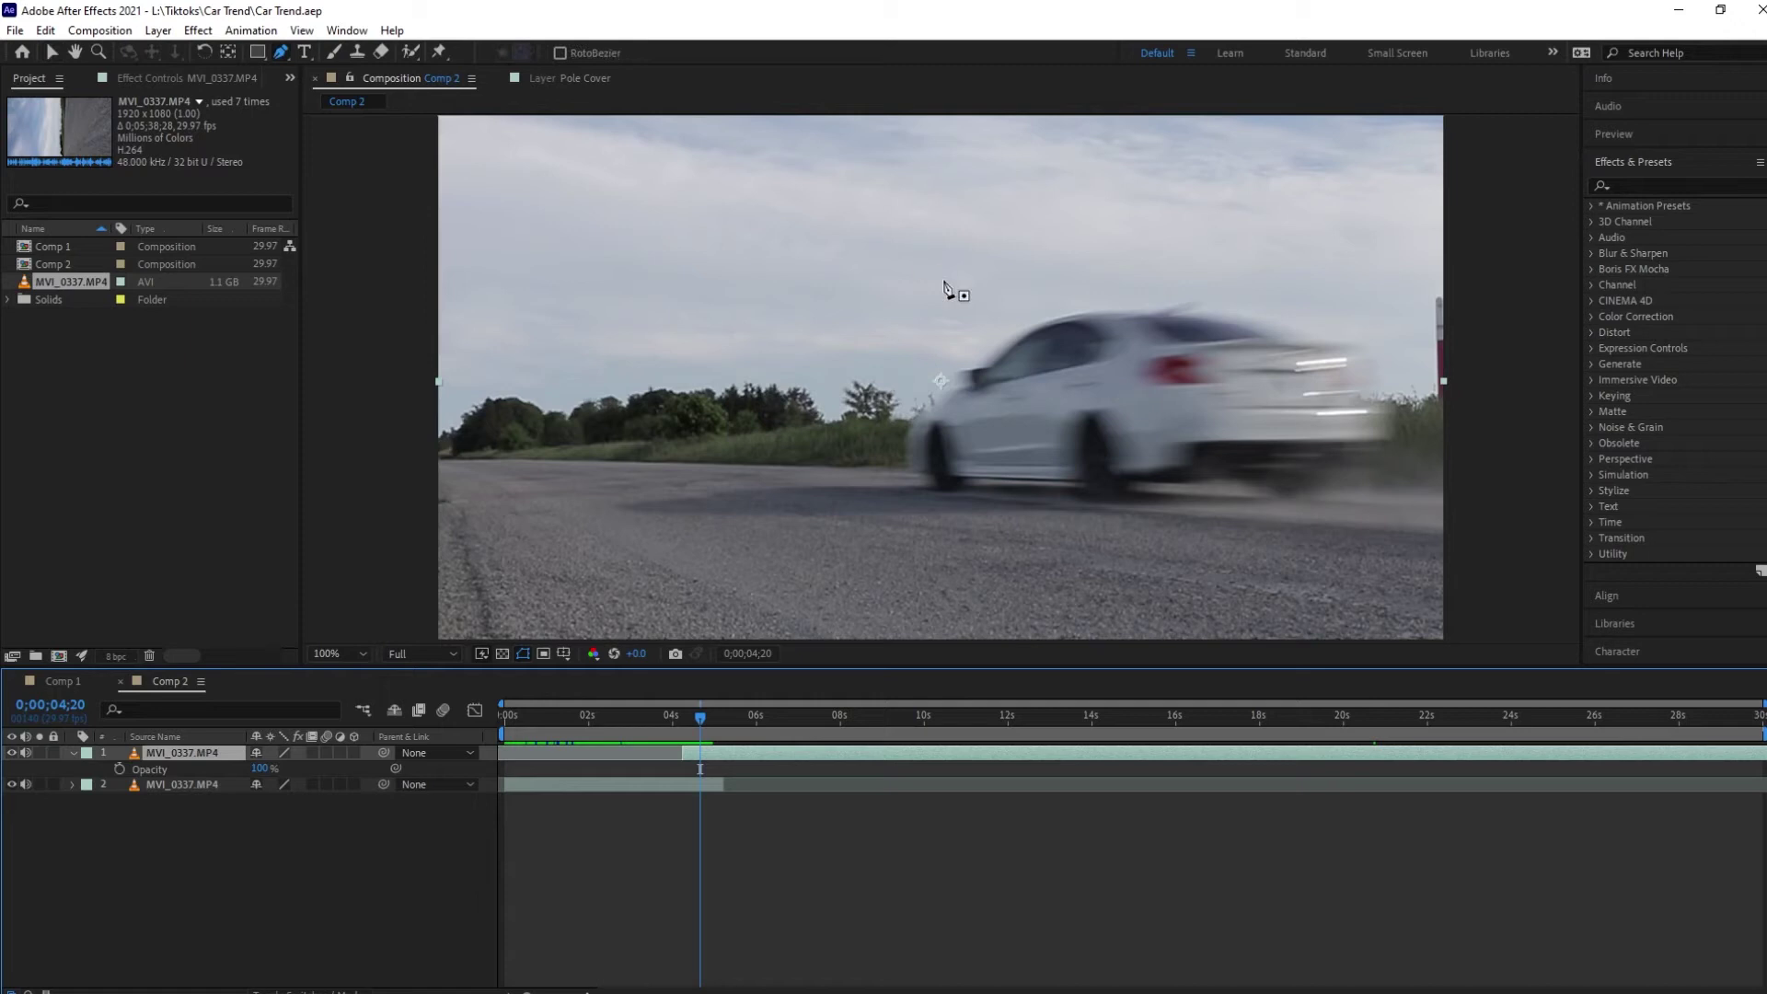
Step: Trace a closed Pen-tool mask around the passing car on the Car layer
key(g)
drag(1047, 308, 974, 373)
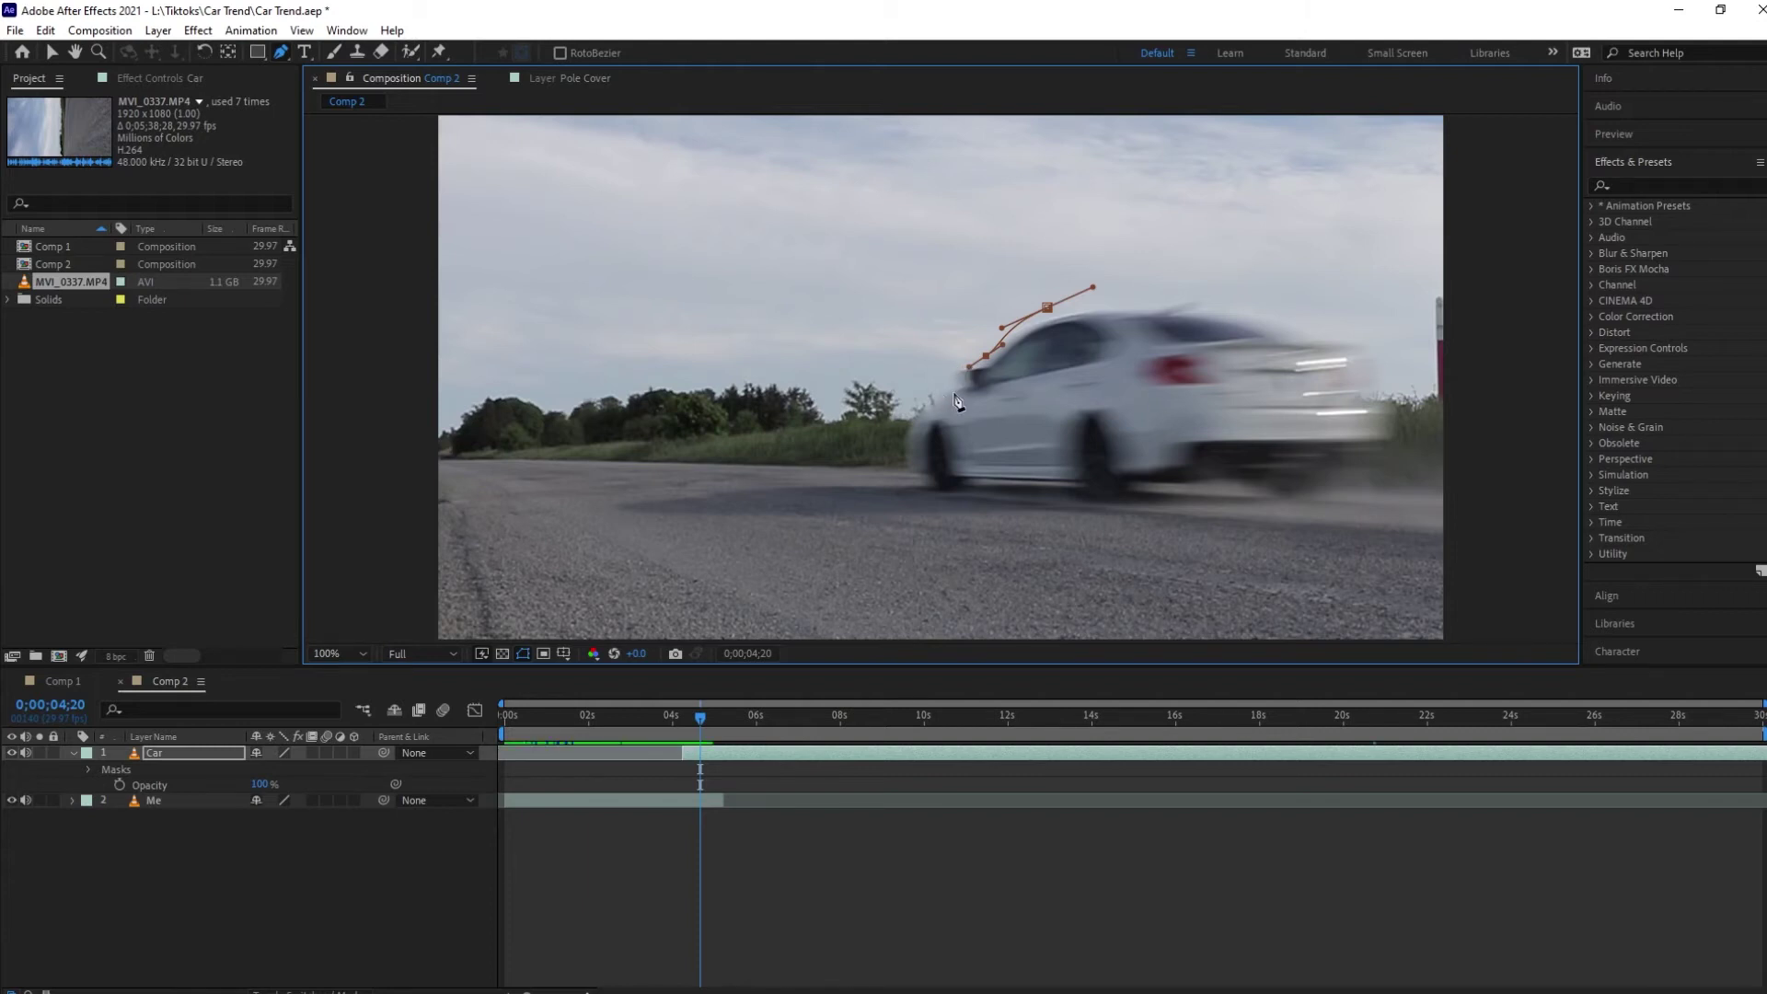
drag(947, 395, 902, 479)
drag(704, 489, 386, 543)
drag(853, 342, 815, 342)
click(734, 365)
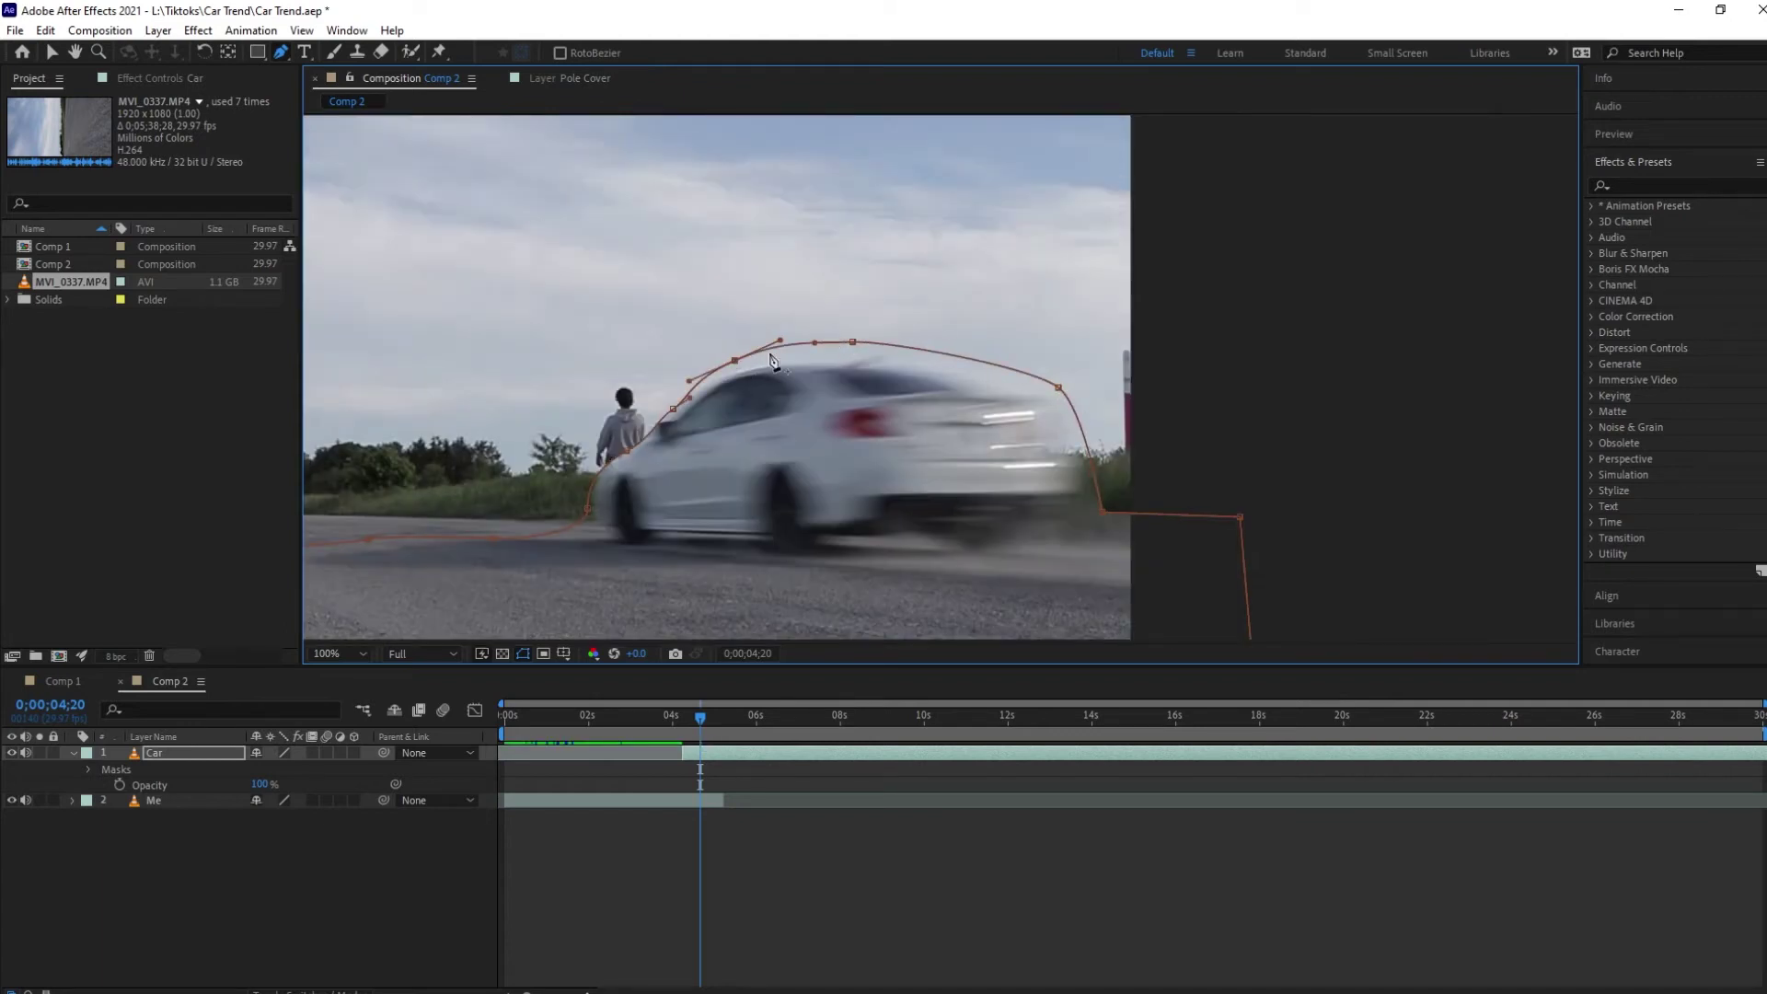
key(space)
drag(716, 516, 936, 416)
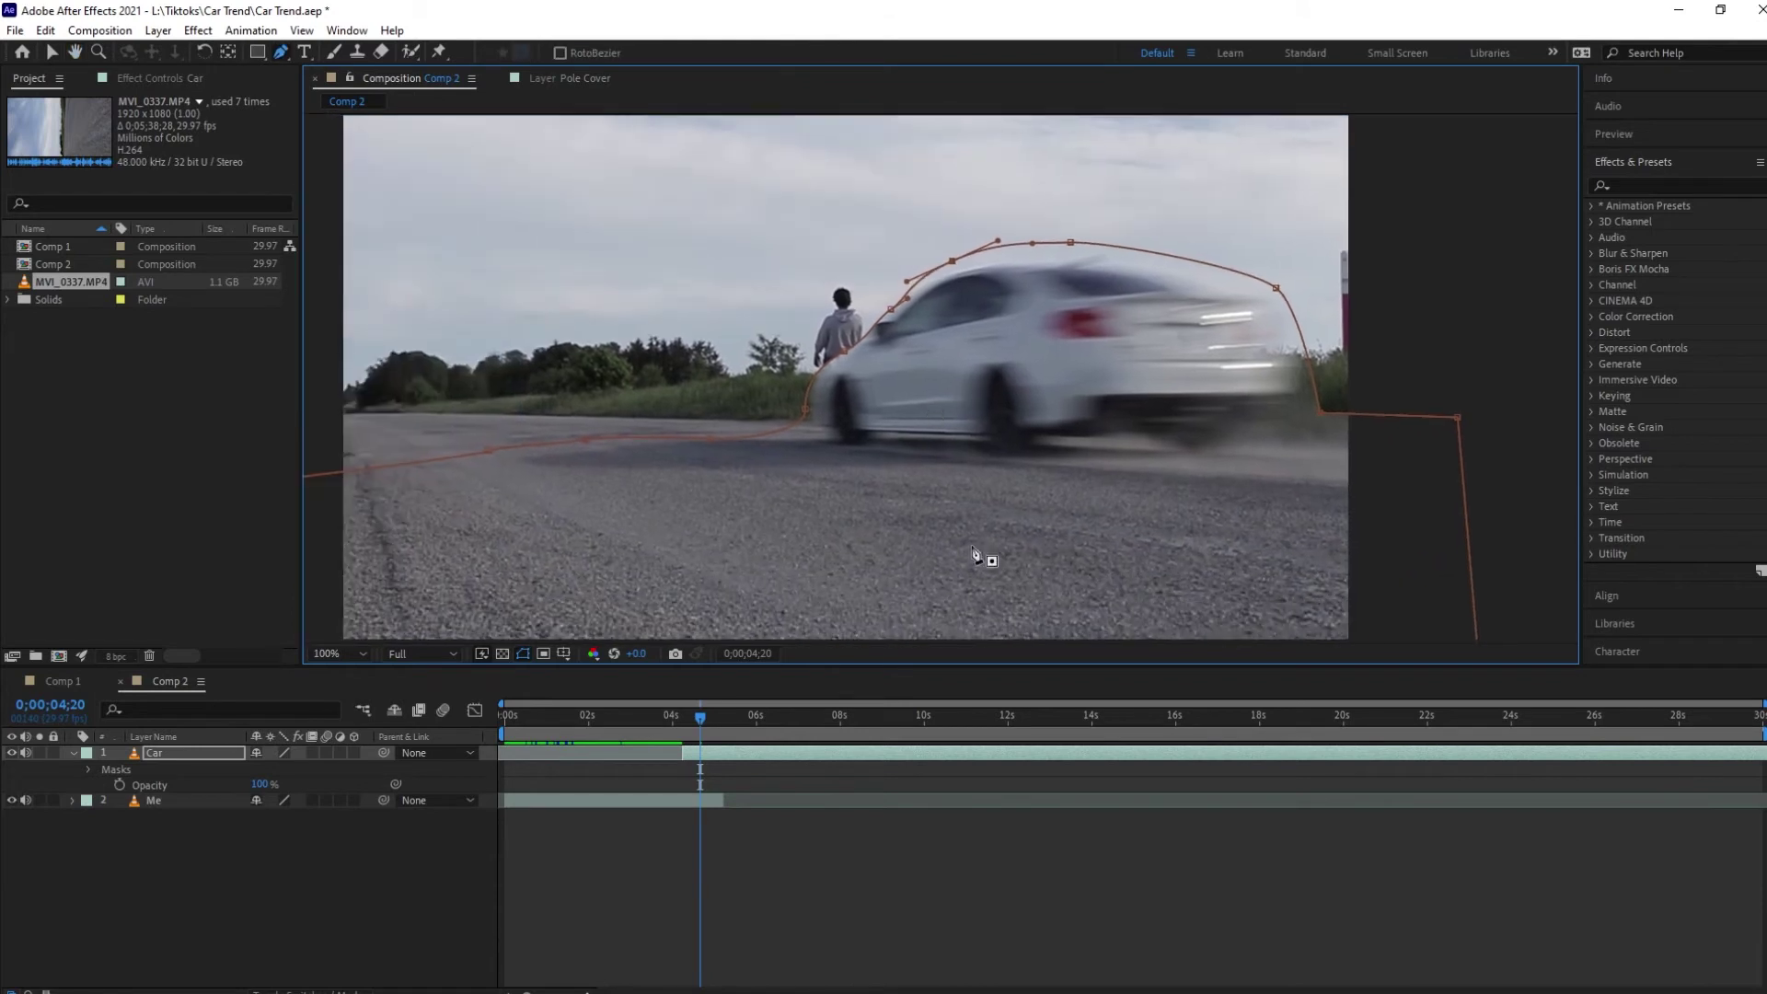
click(908, 836)
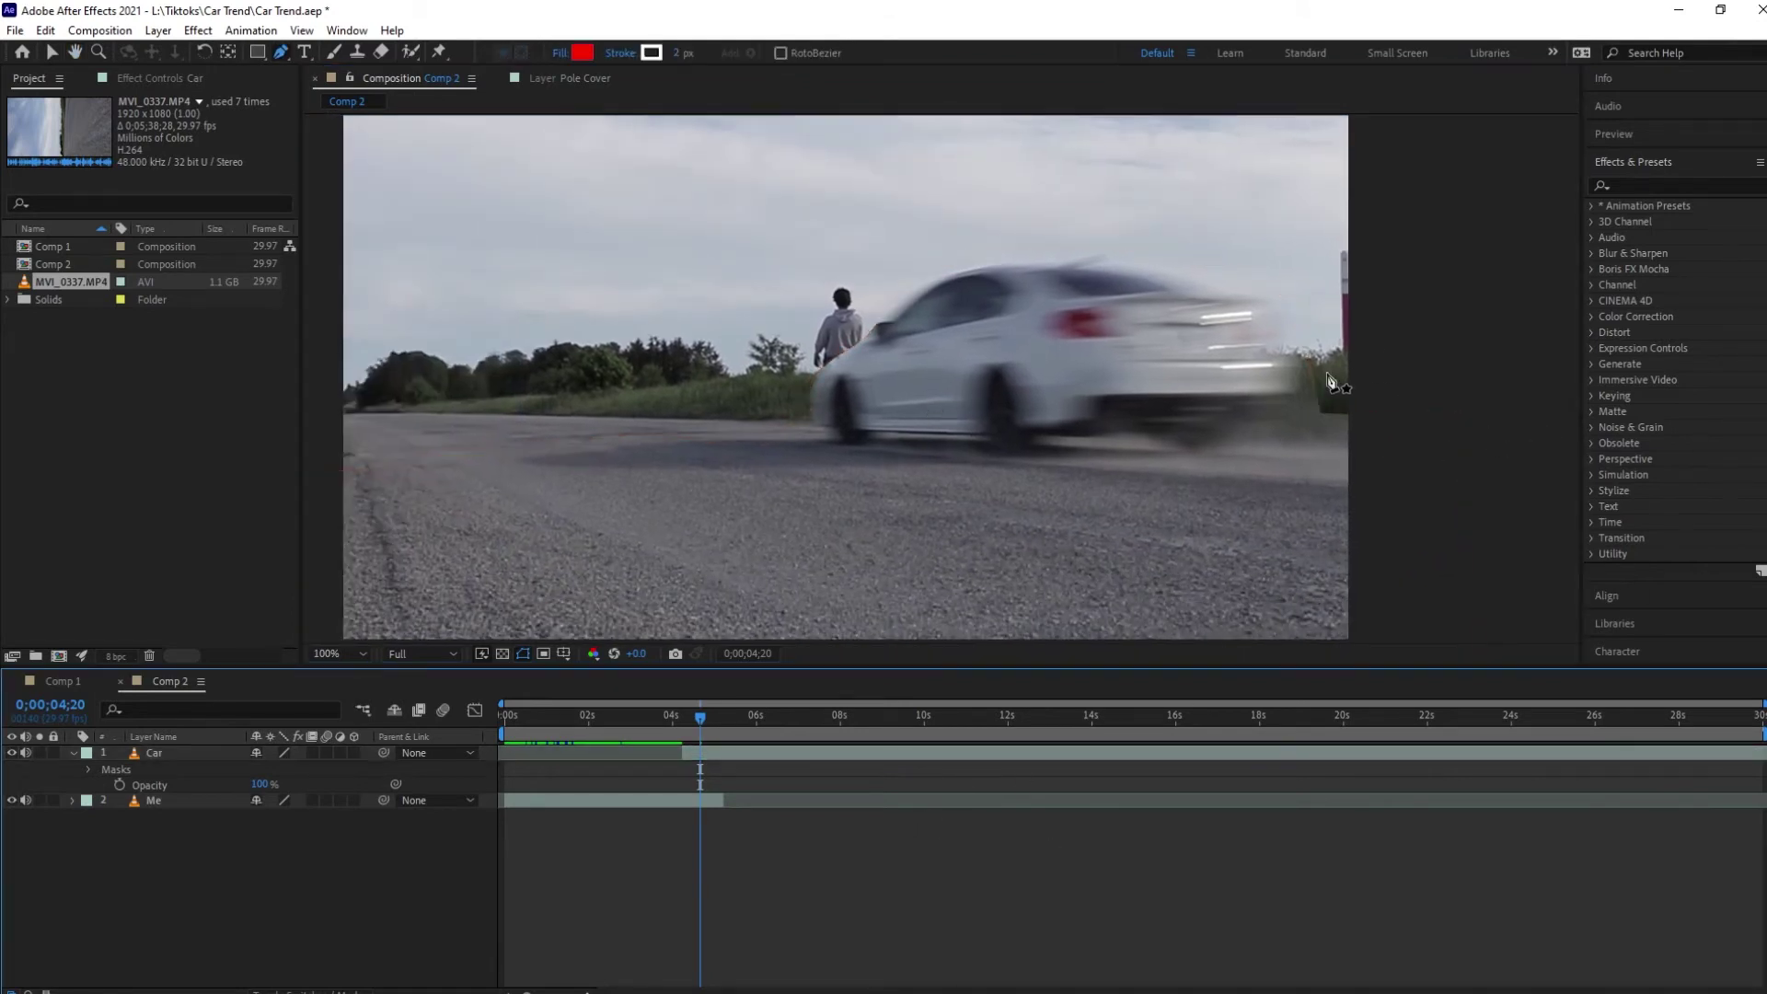
Step: Start Mask Path keyframing on the Car mask and set its feather to 50
click(228, 753)
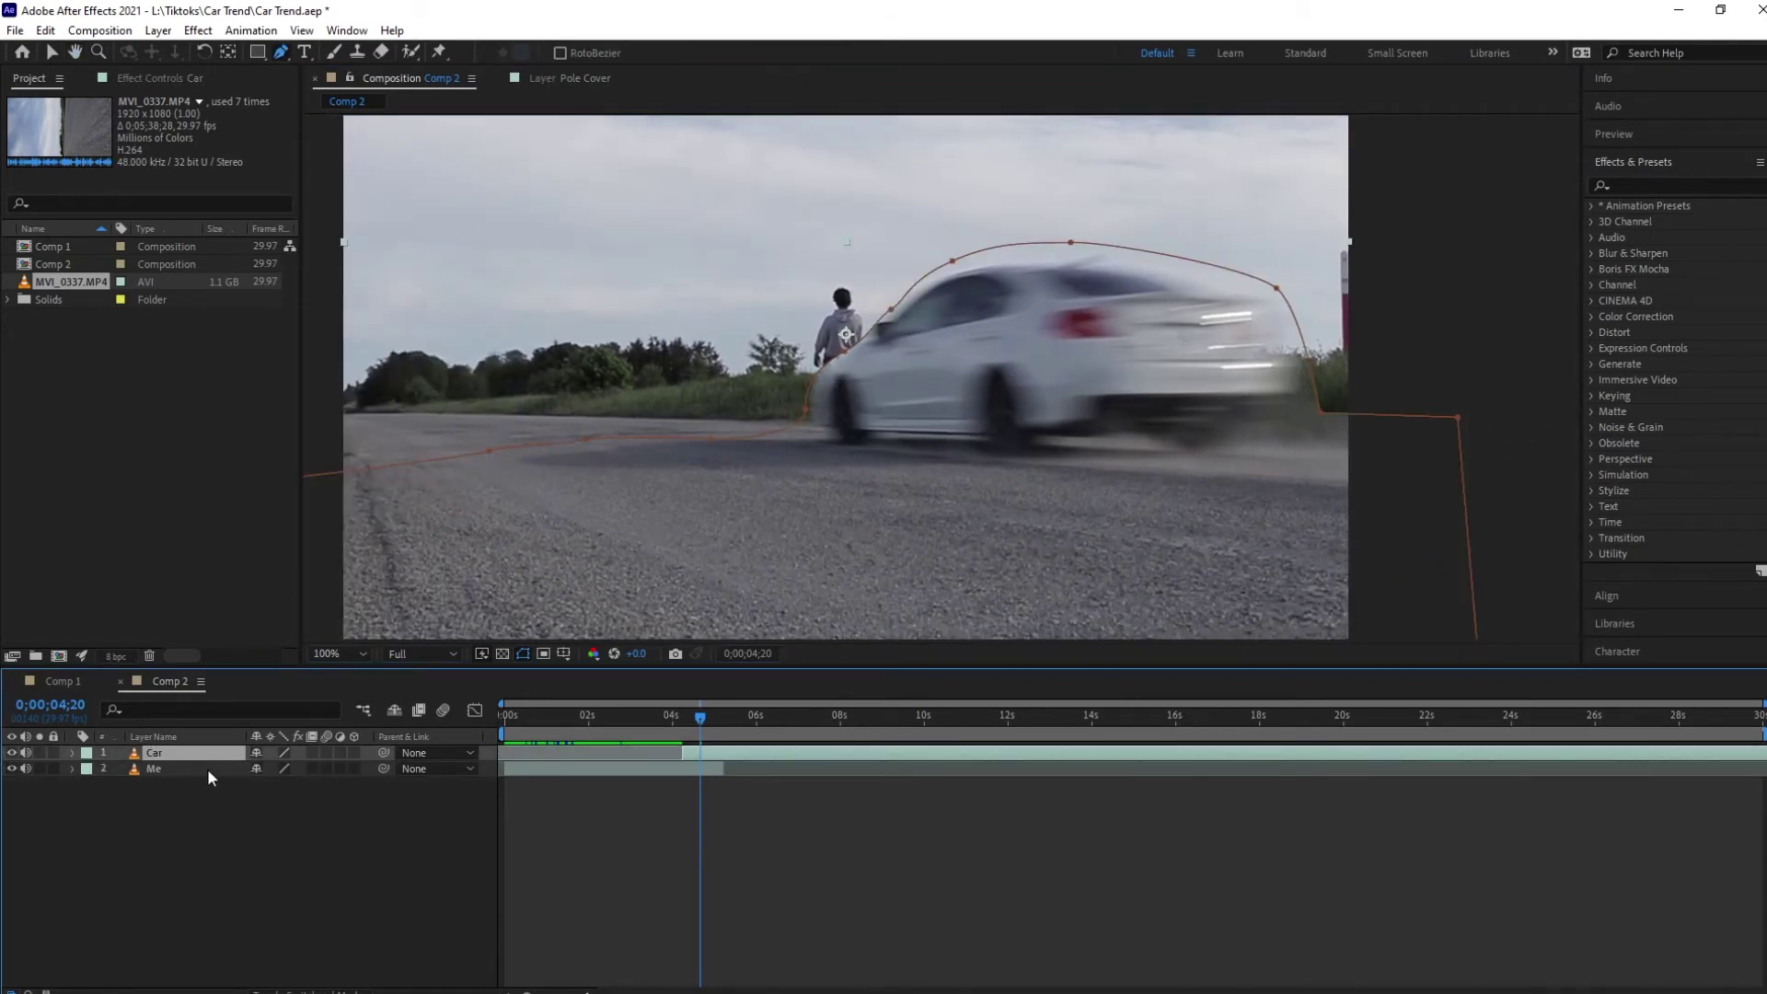
key(m)
key(m)
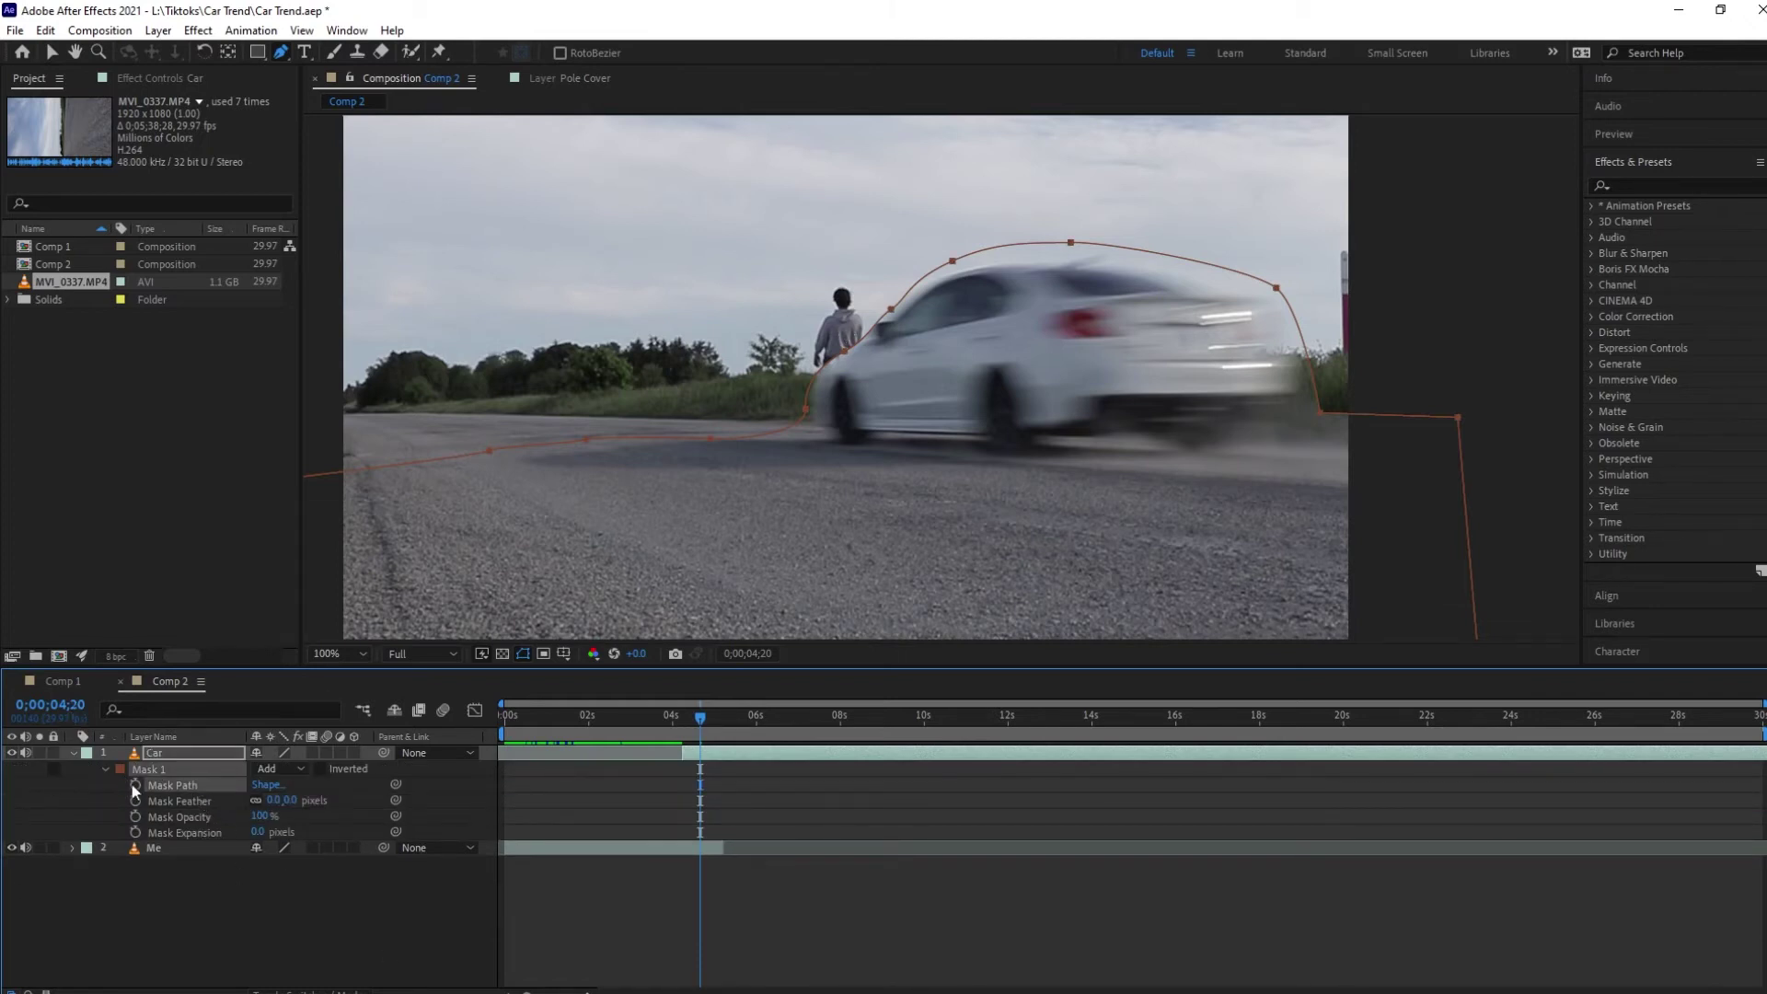
click(135, 785)
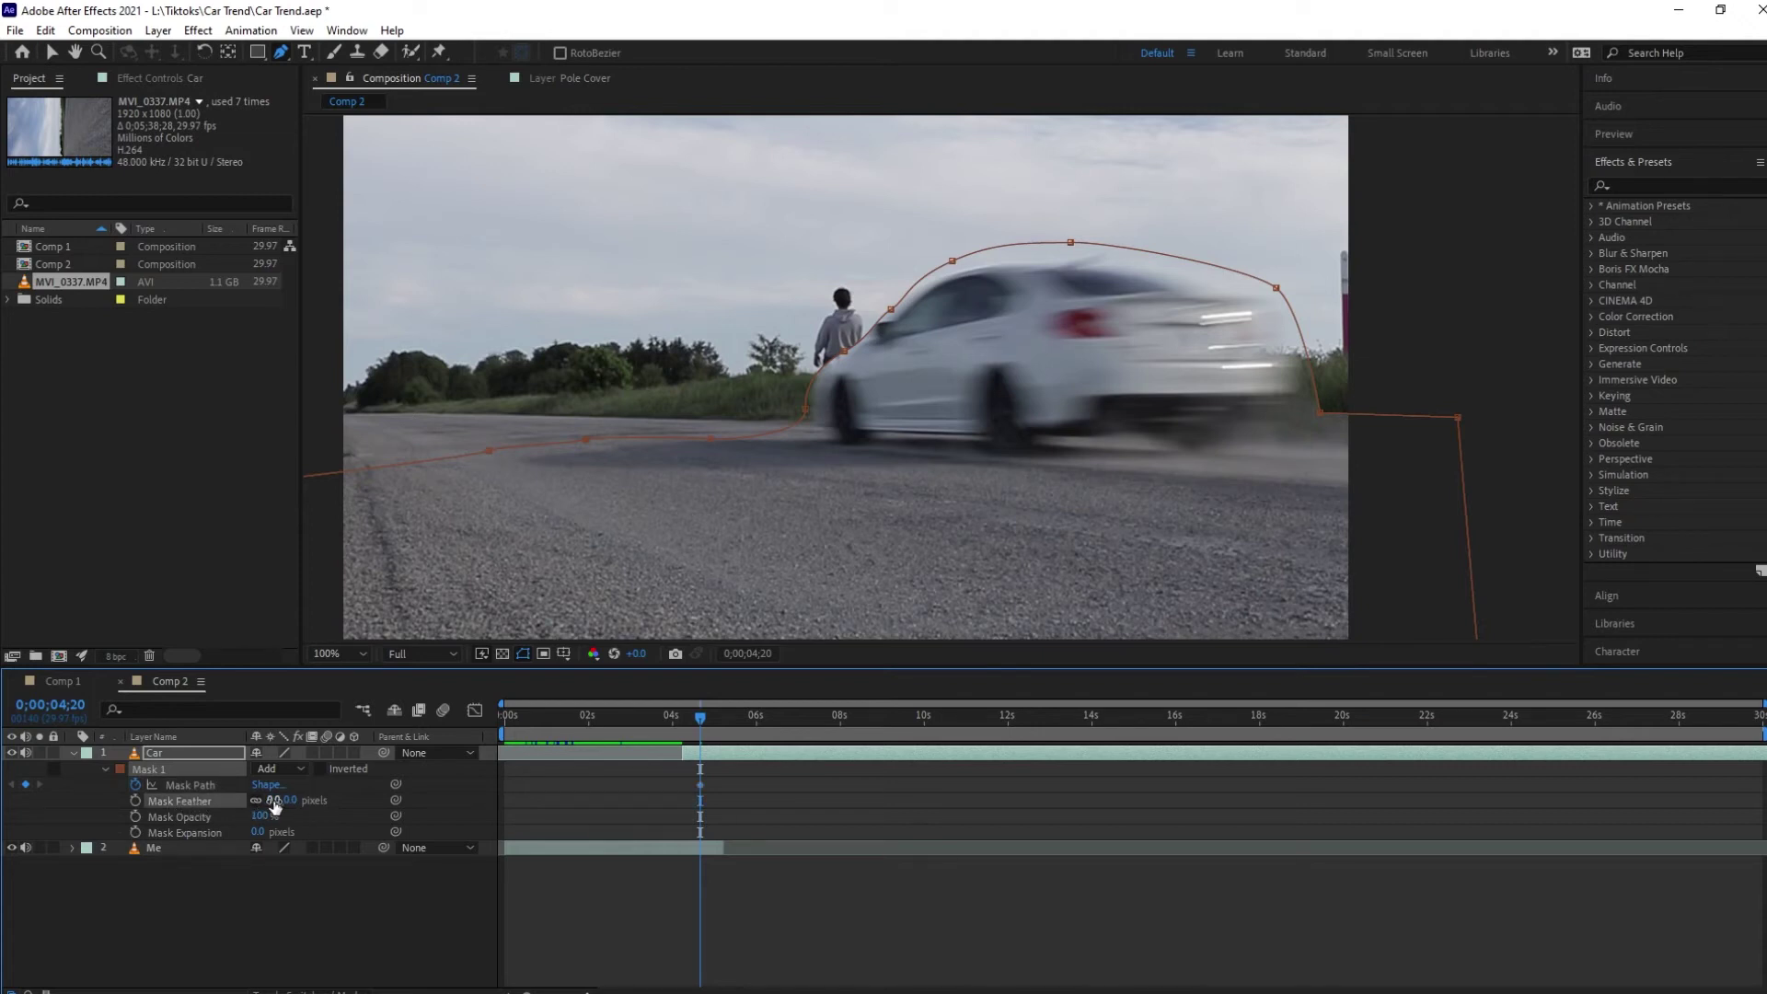
click(274, 801)
text(5)
text(0)
key(Return)
Step: Reselect the Car layer and zoom the viewer onto the person's edge
click(867, 932)
key(v)
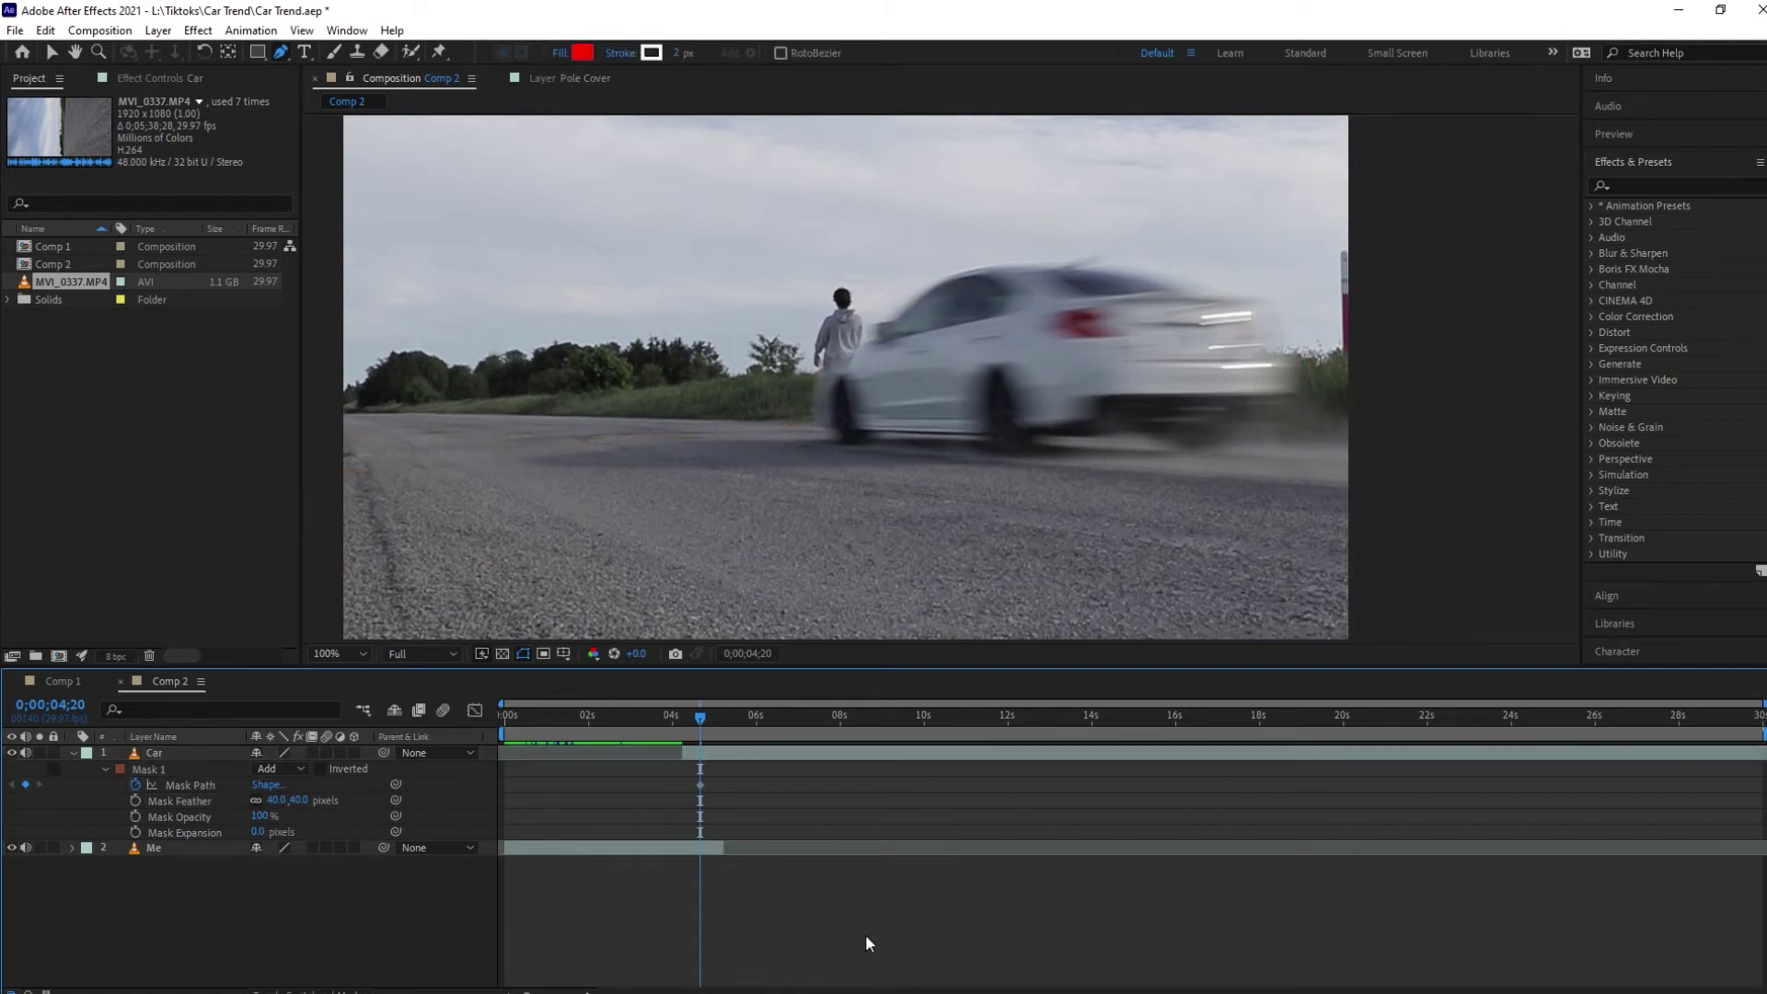
click(887, 336)
scroll(839, 357, up, 3)
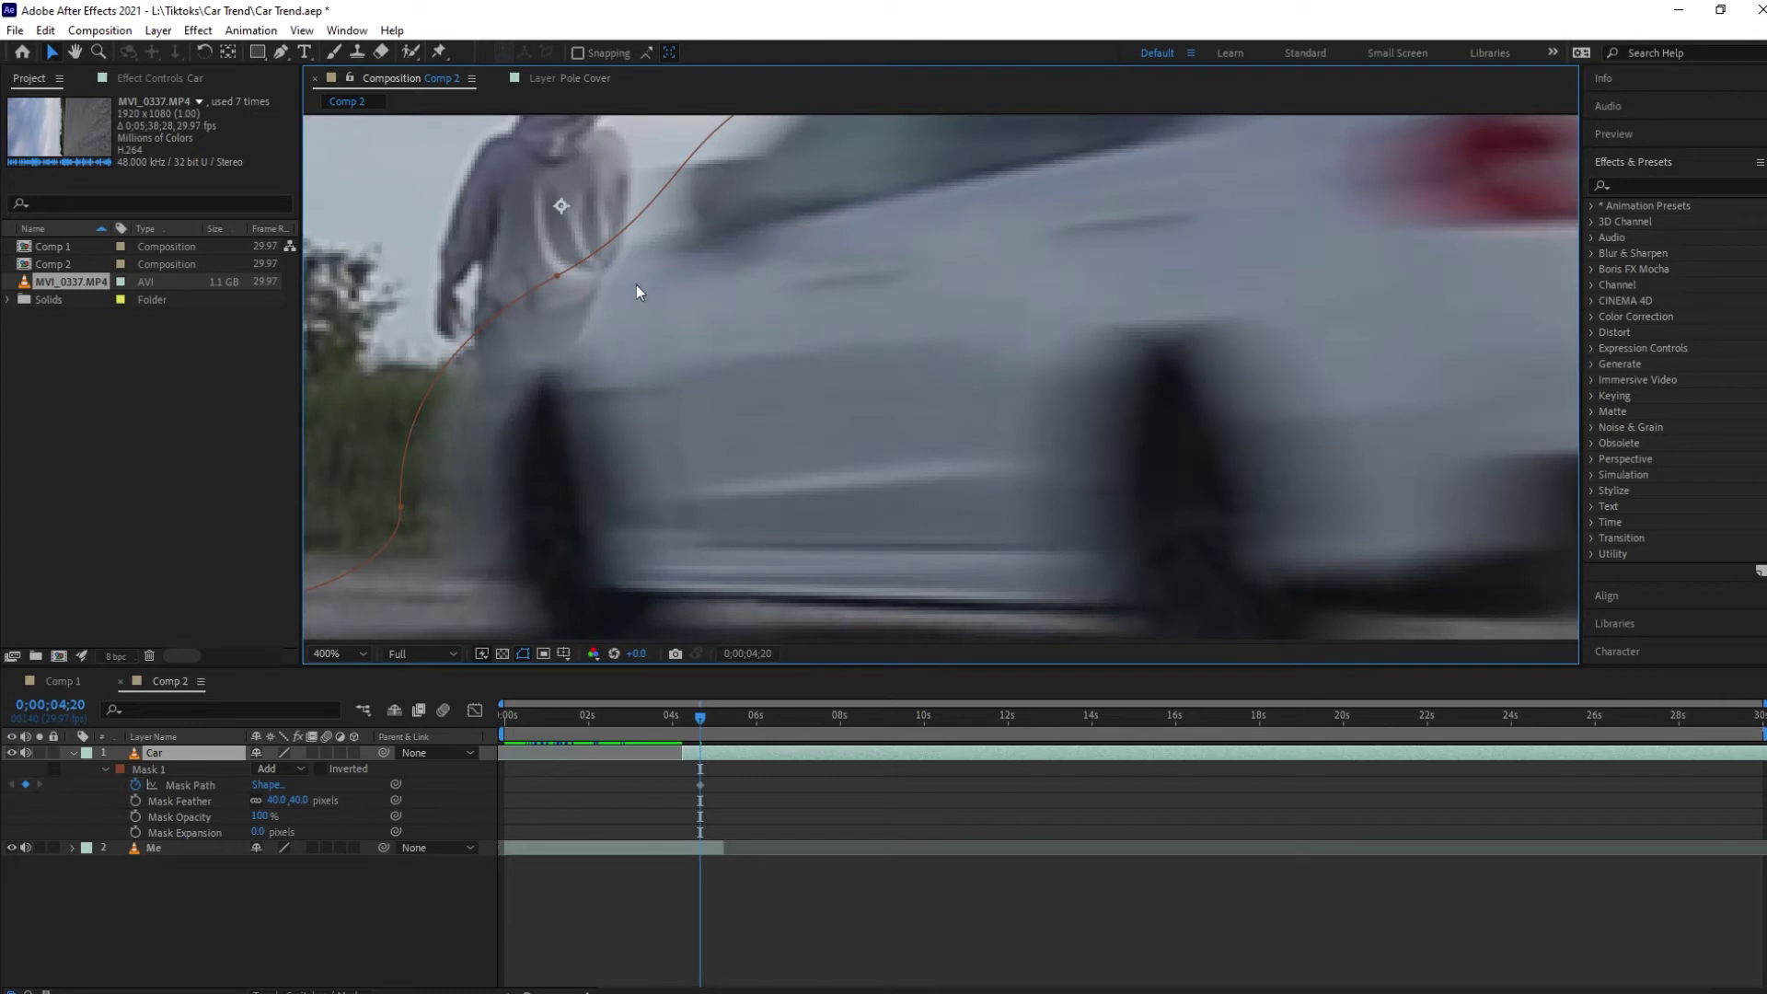
drag(637, 285, 991, 385)
key(v)
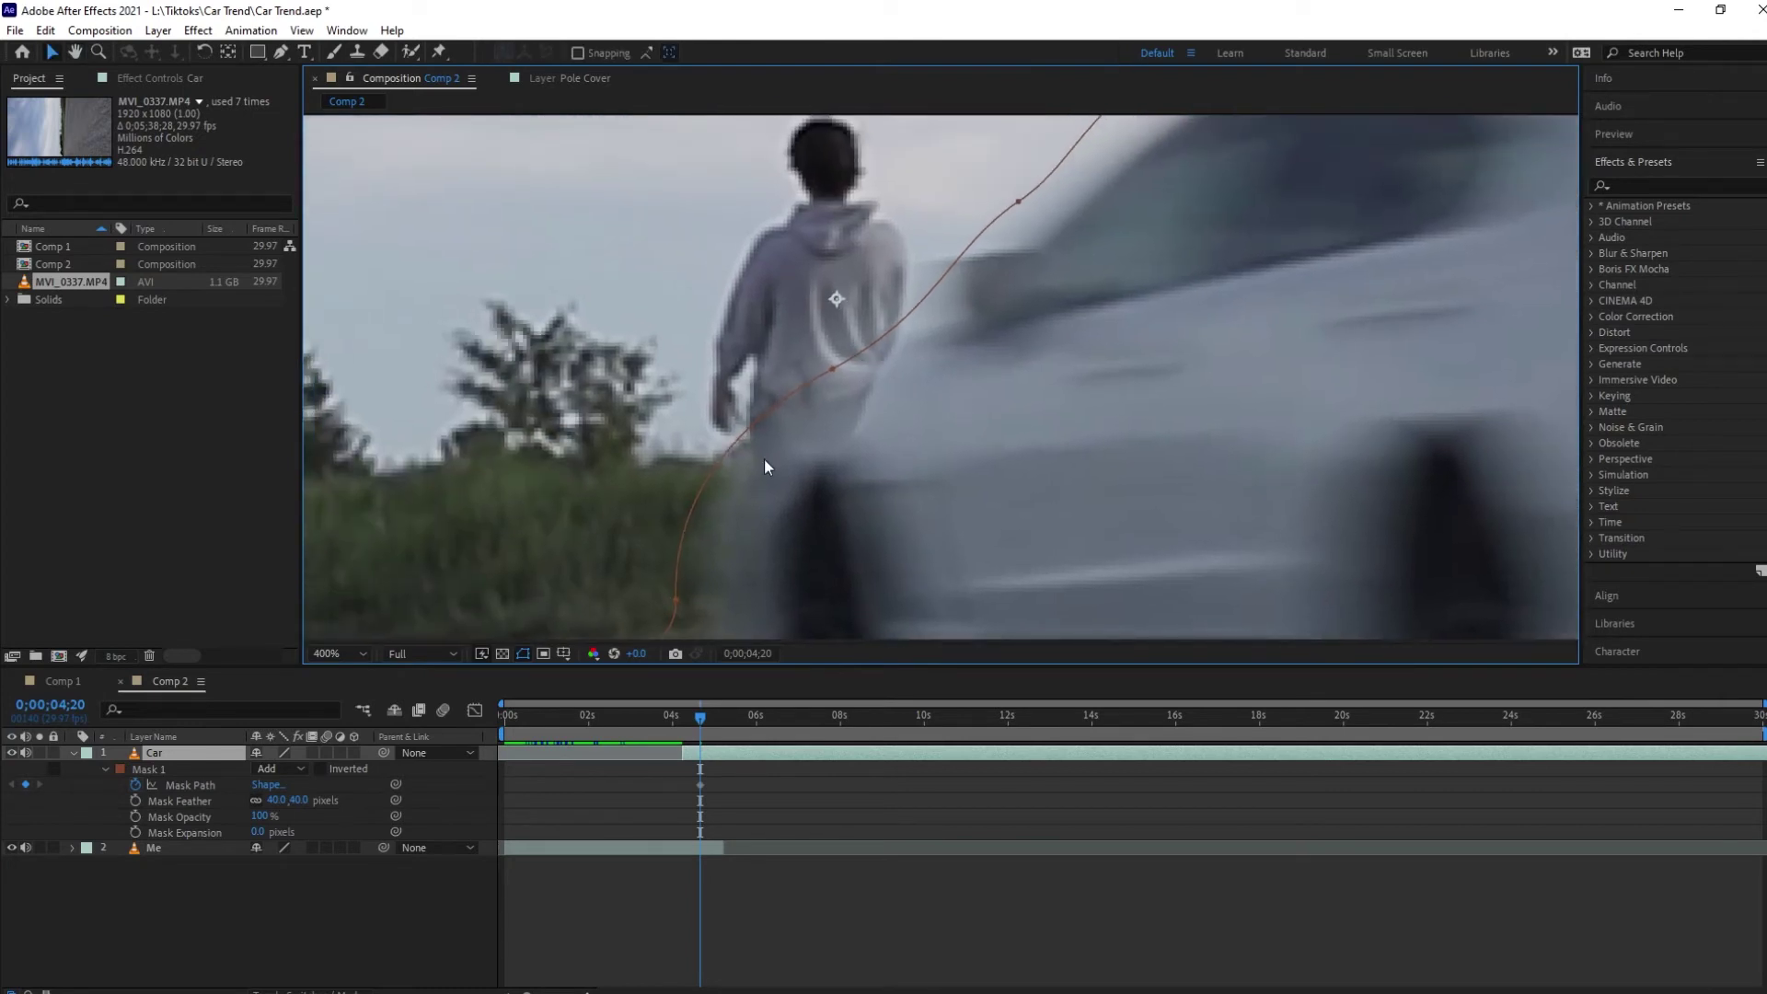
scroll(860, 434, down, 4)
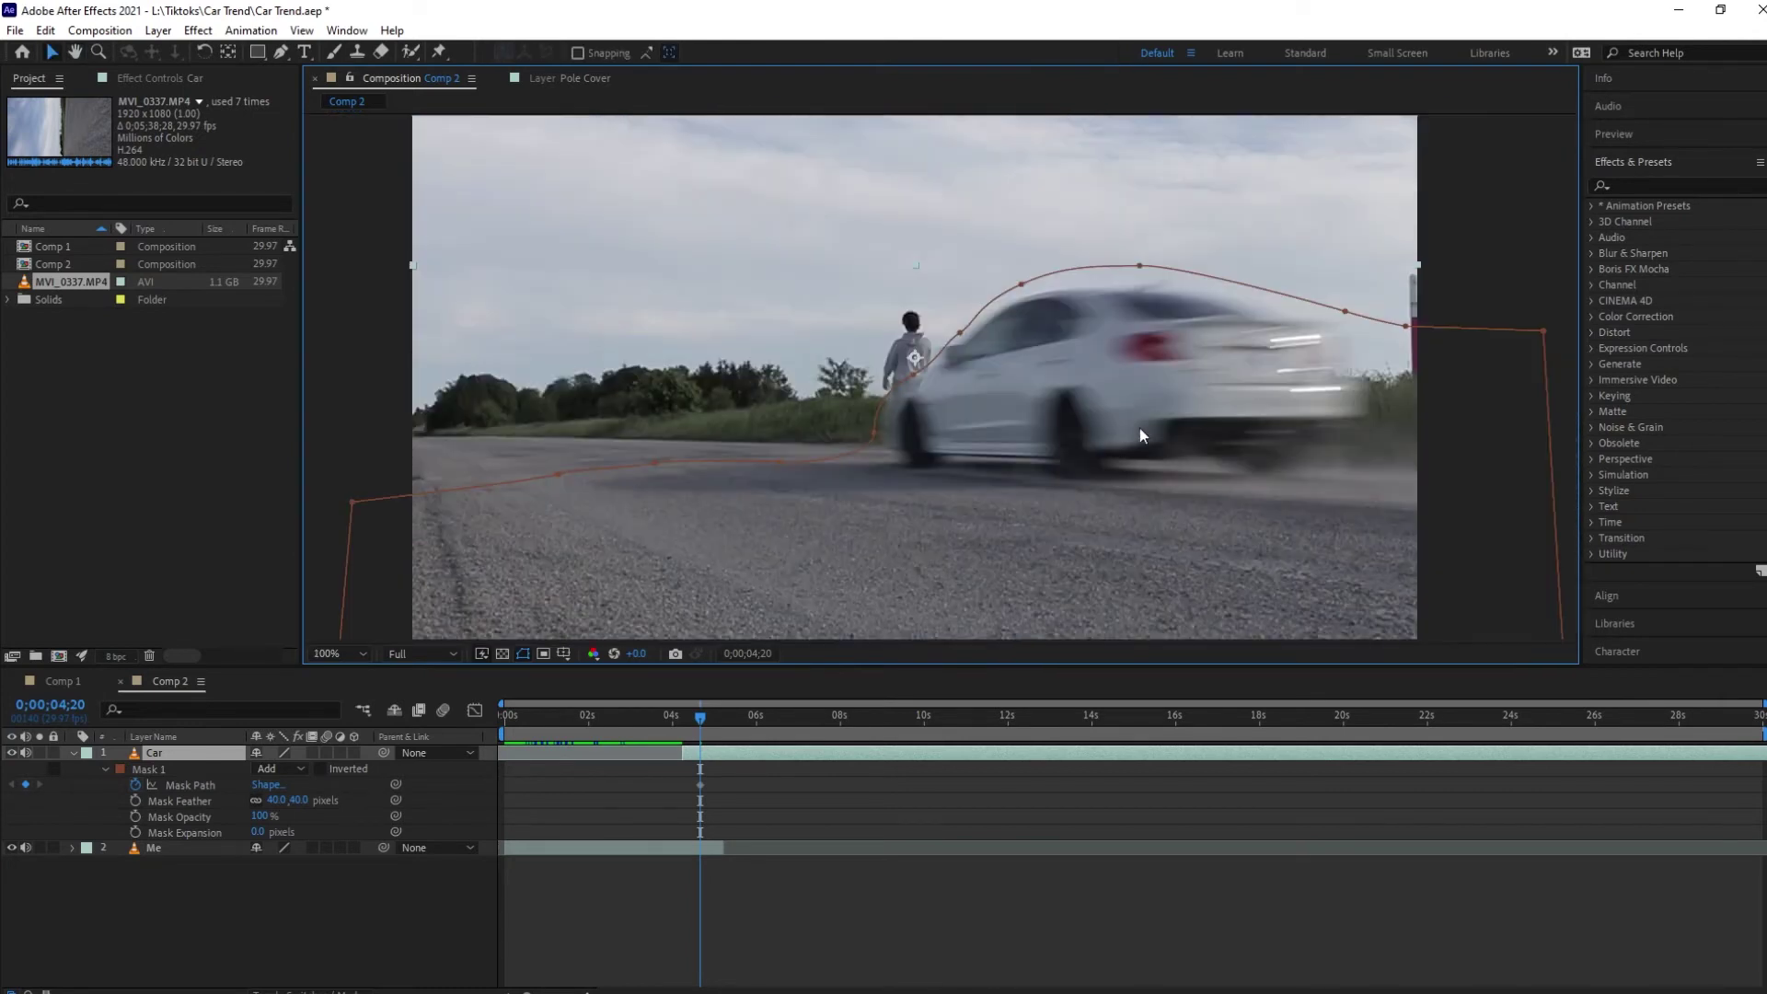
Step: Scrub back and forth through the masked car driving away past its exit
click(1614, 134)
key(Page_Up)
key(Page_Up)
key(Page_Up)
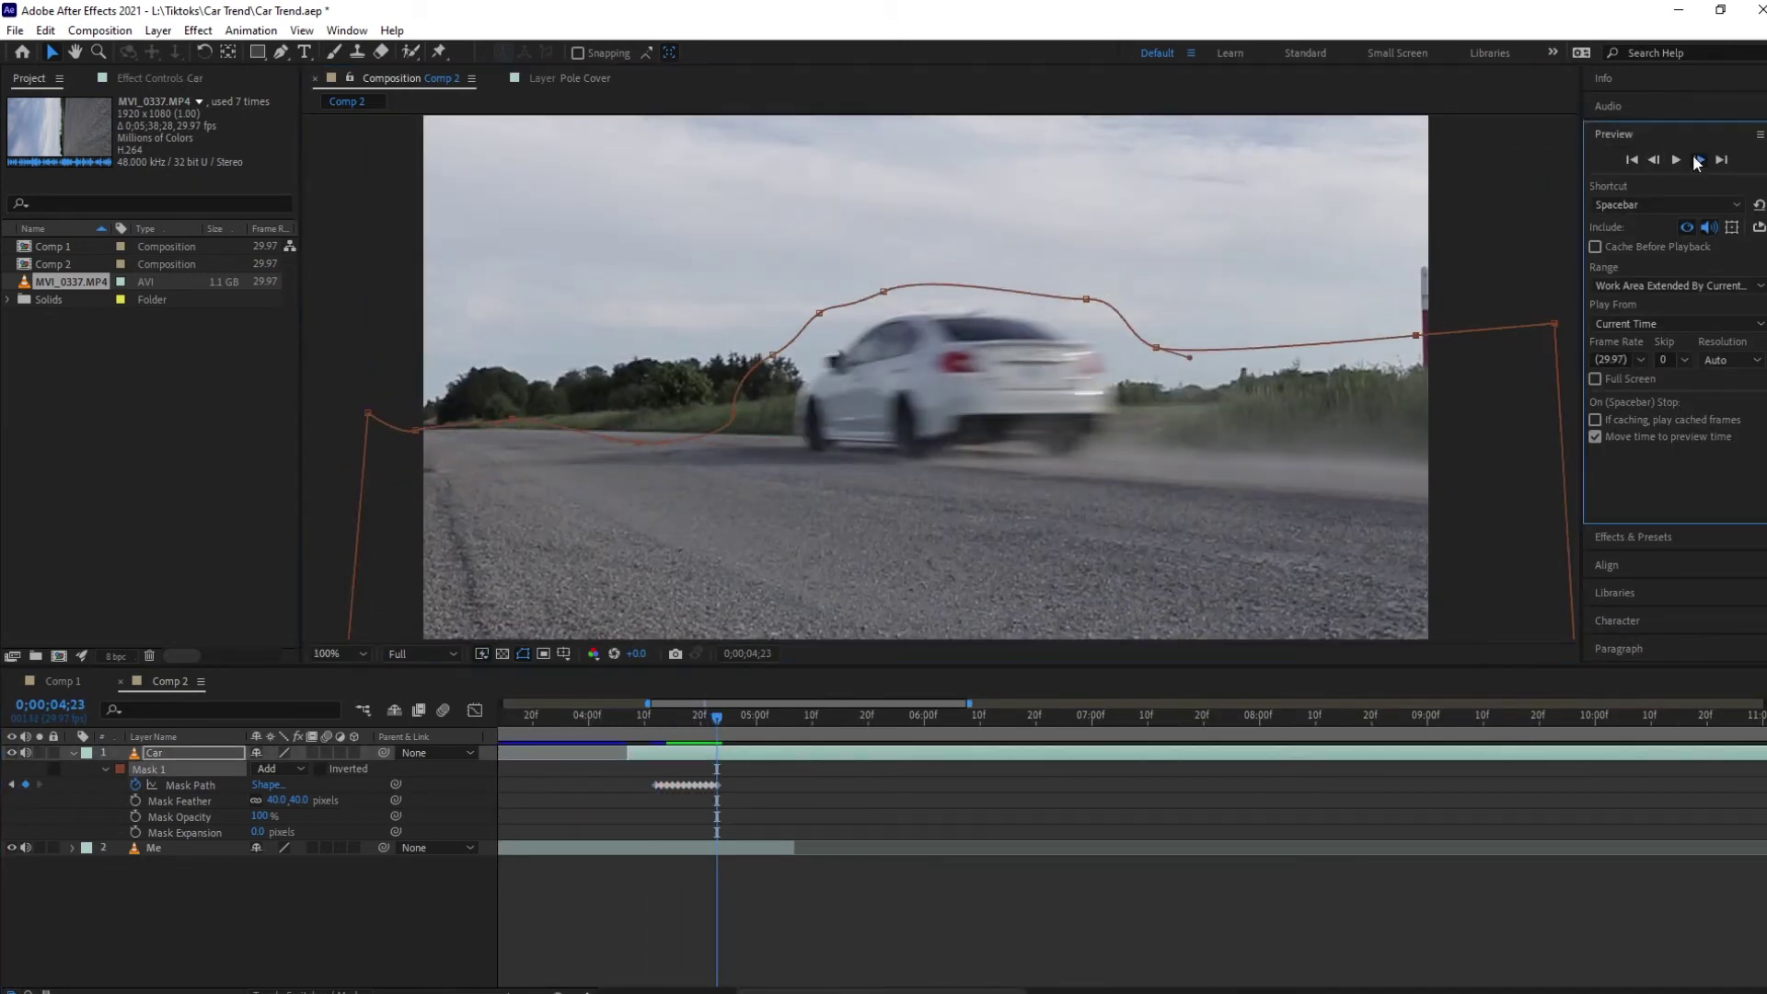
drag(875, 767, 704, 783)
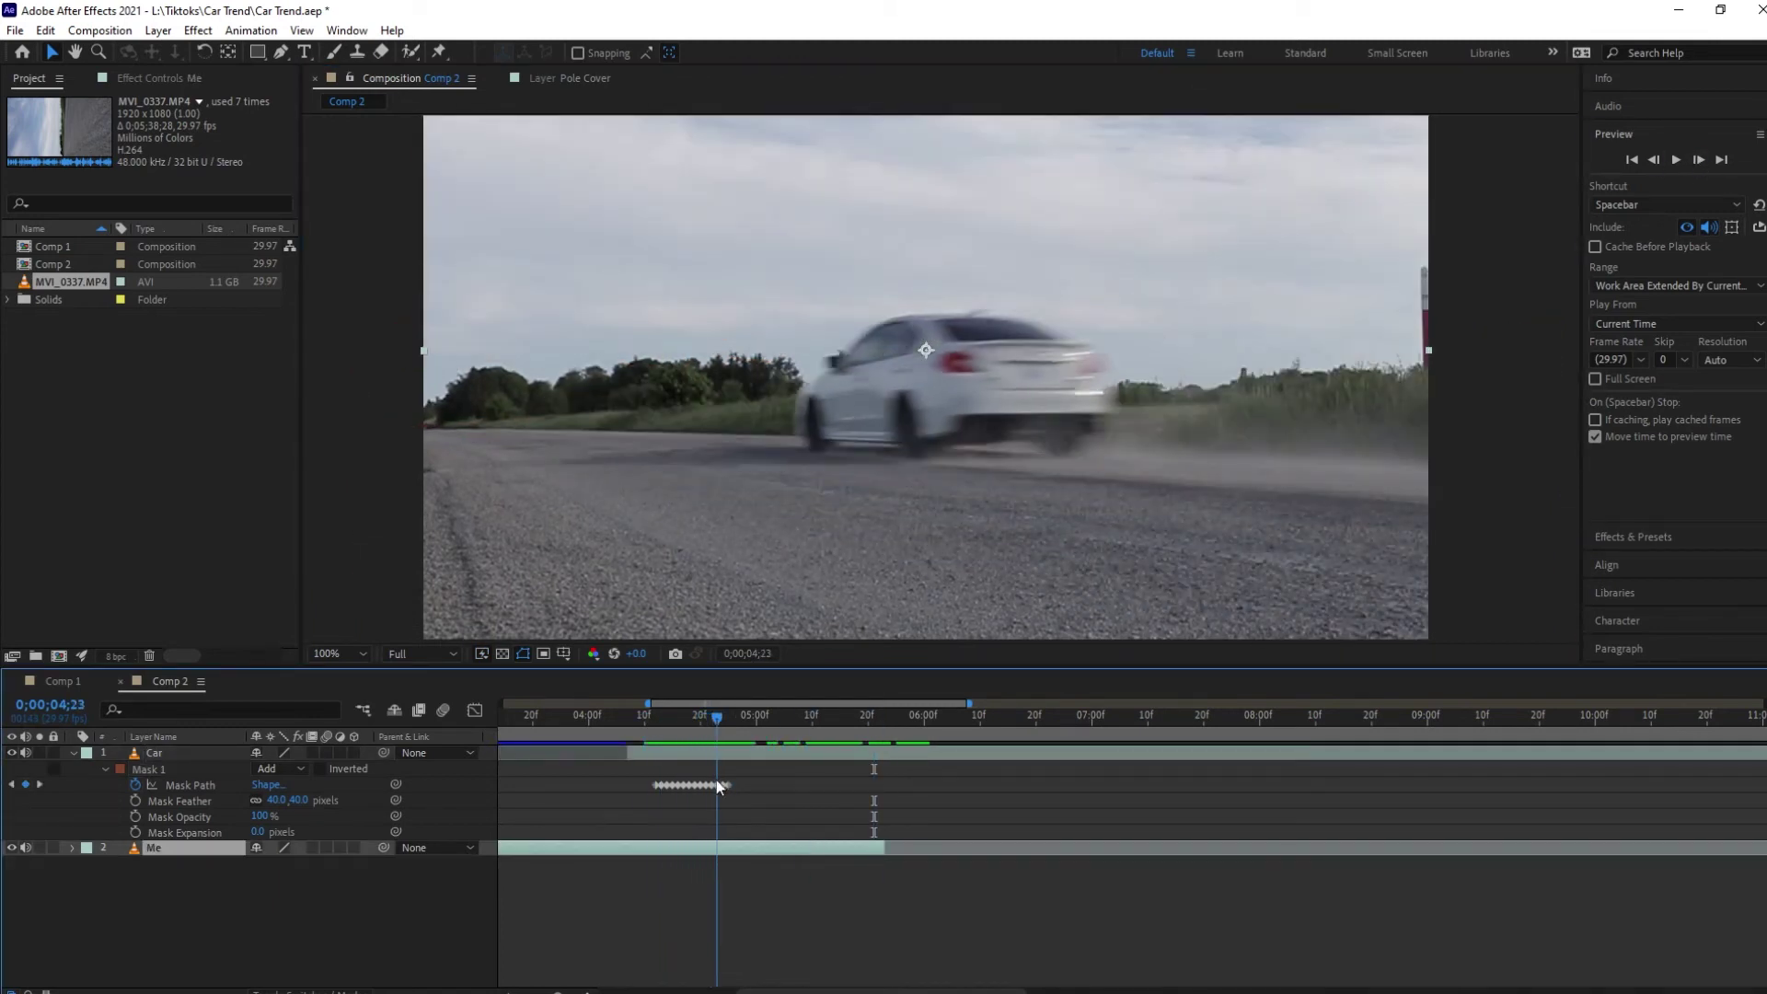
drag(699, 788, 810, 827)
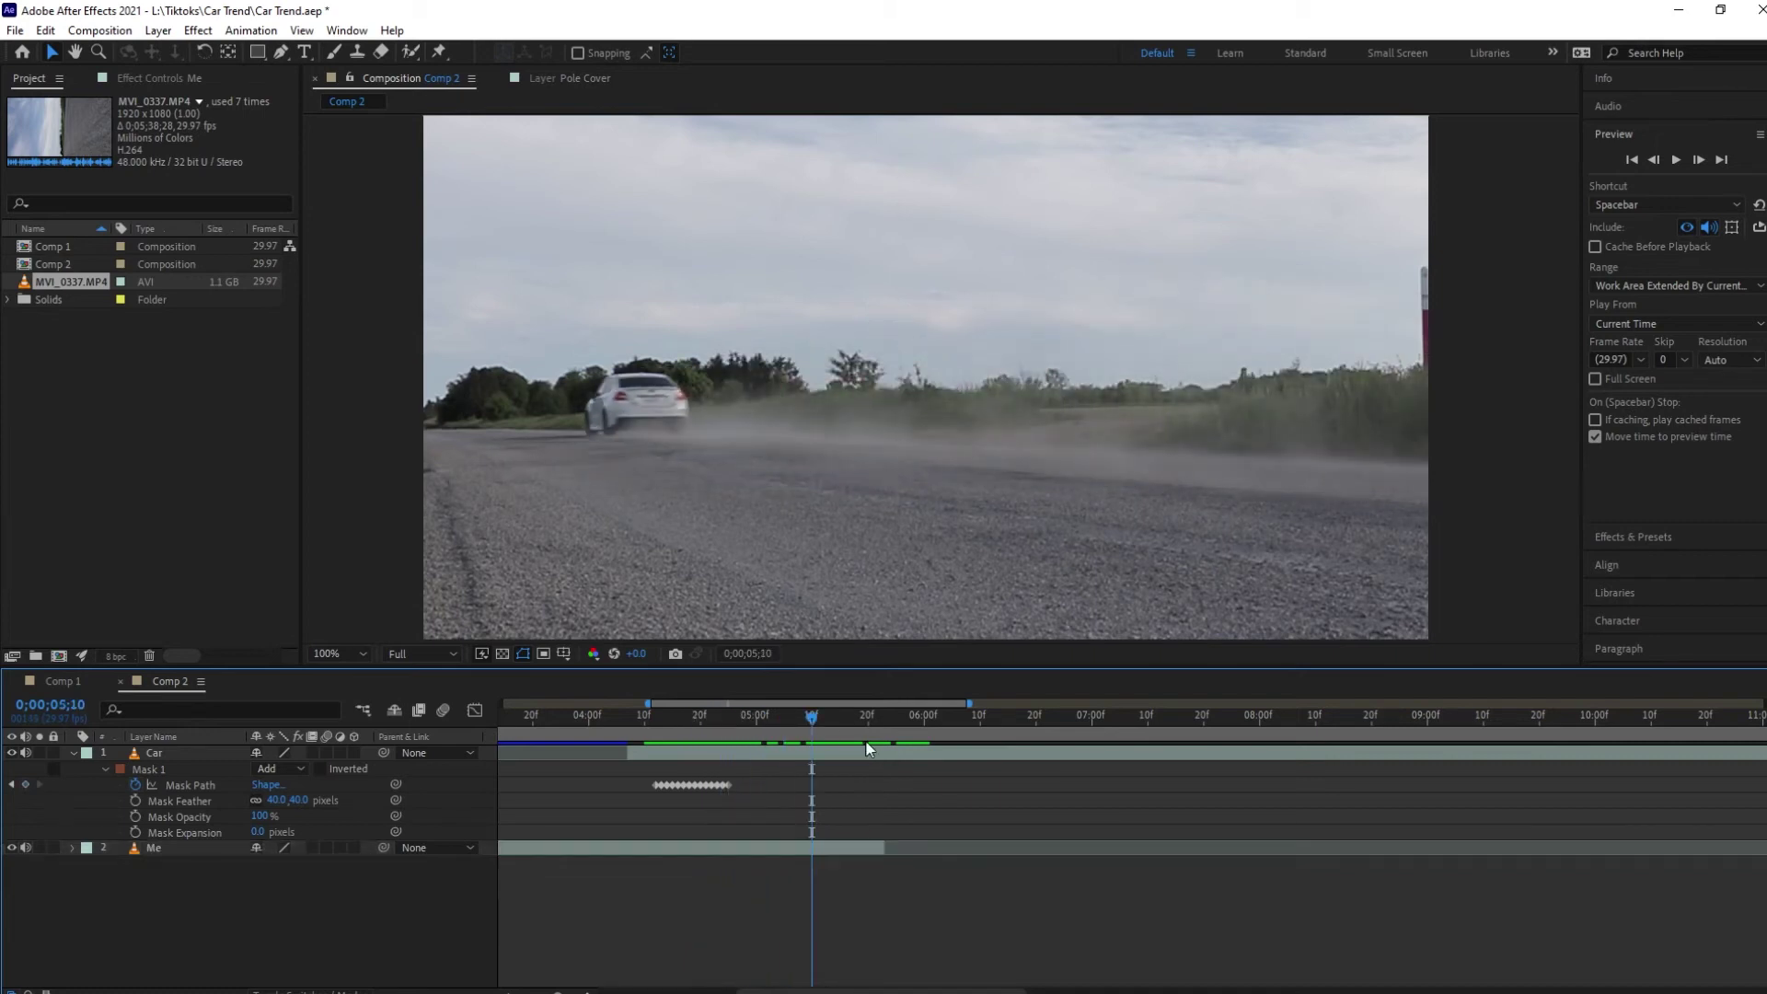
drag(866, 715, 886, 787)
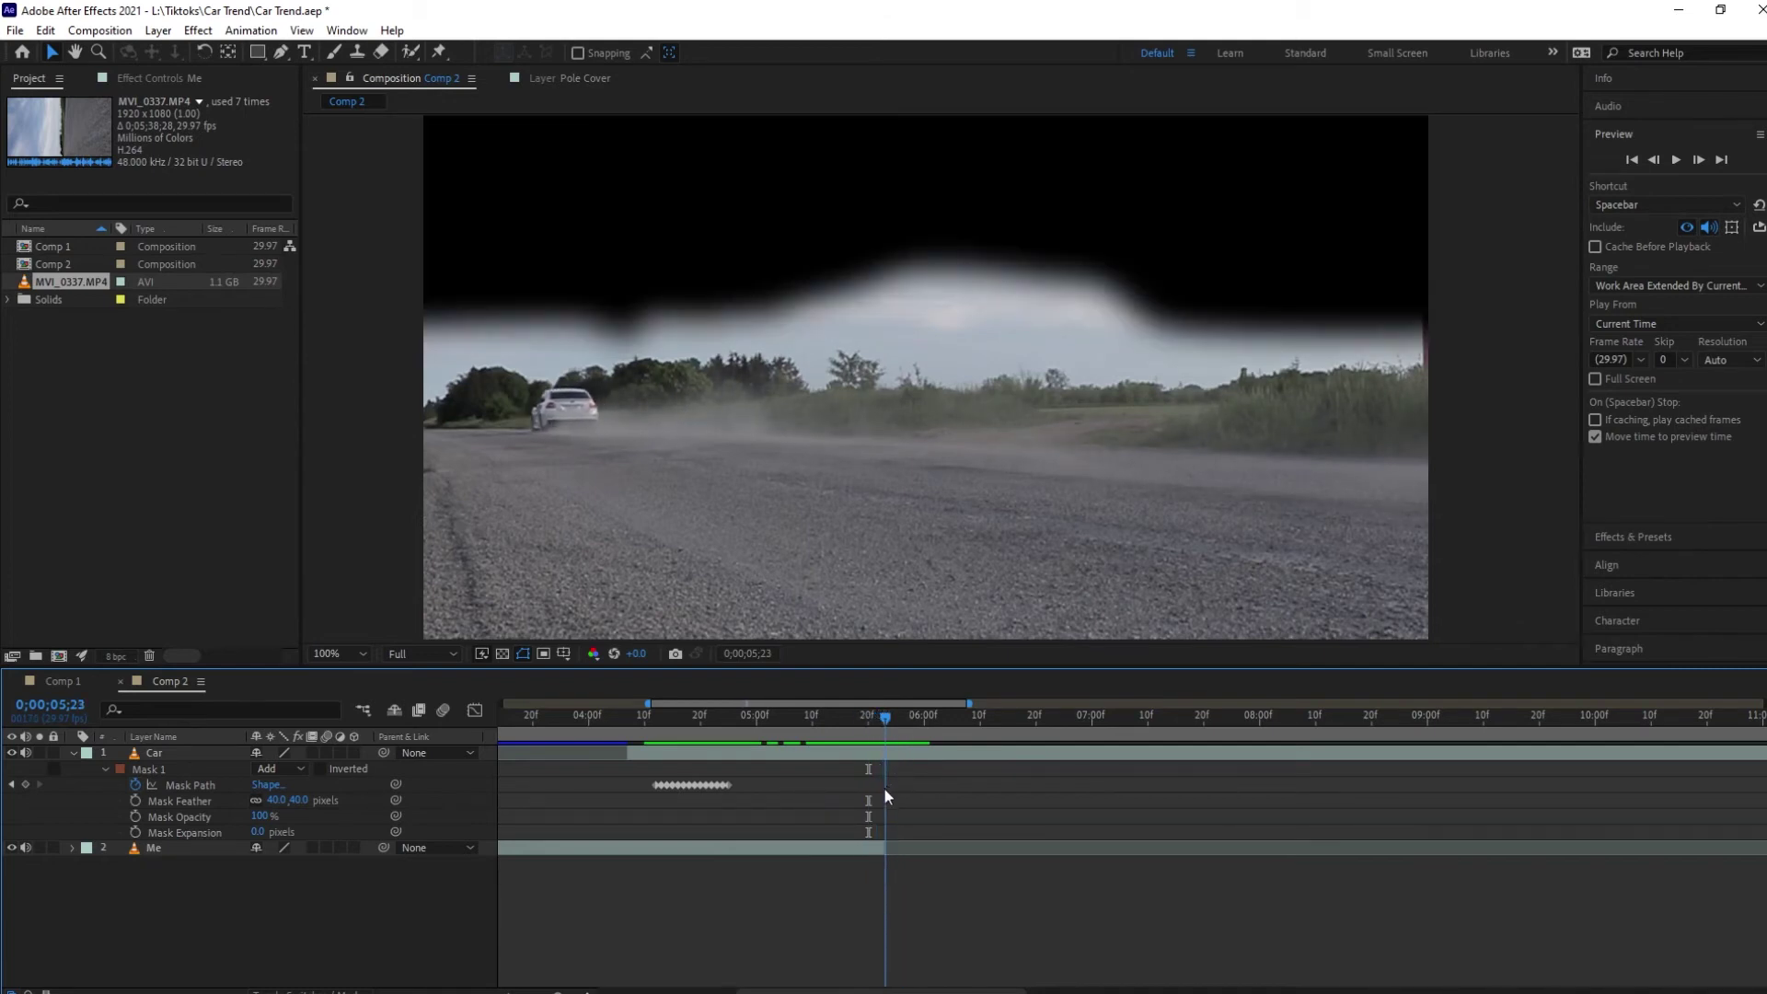
click(888, 753)
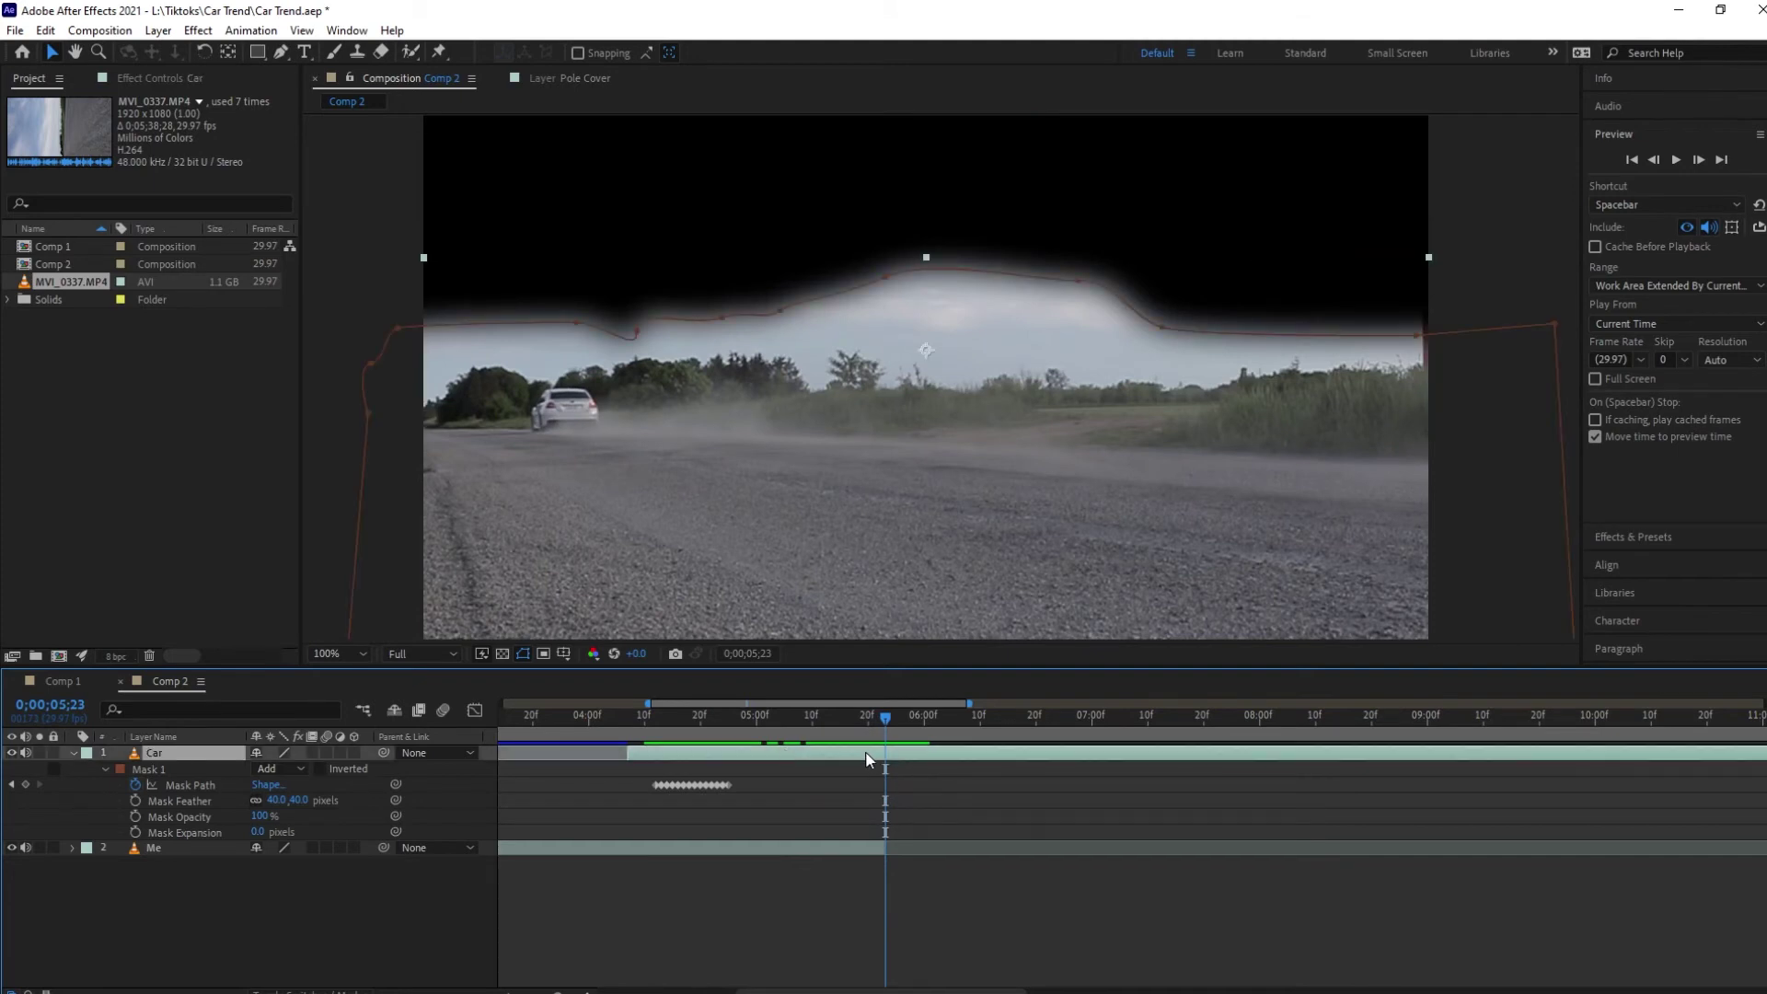
Step: At 04;12, duplicate the Me layer and move the copy above Car
key(ctrl+d)
key(Delete)
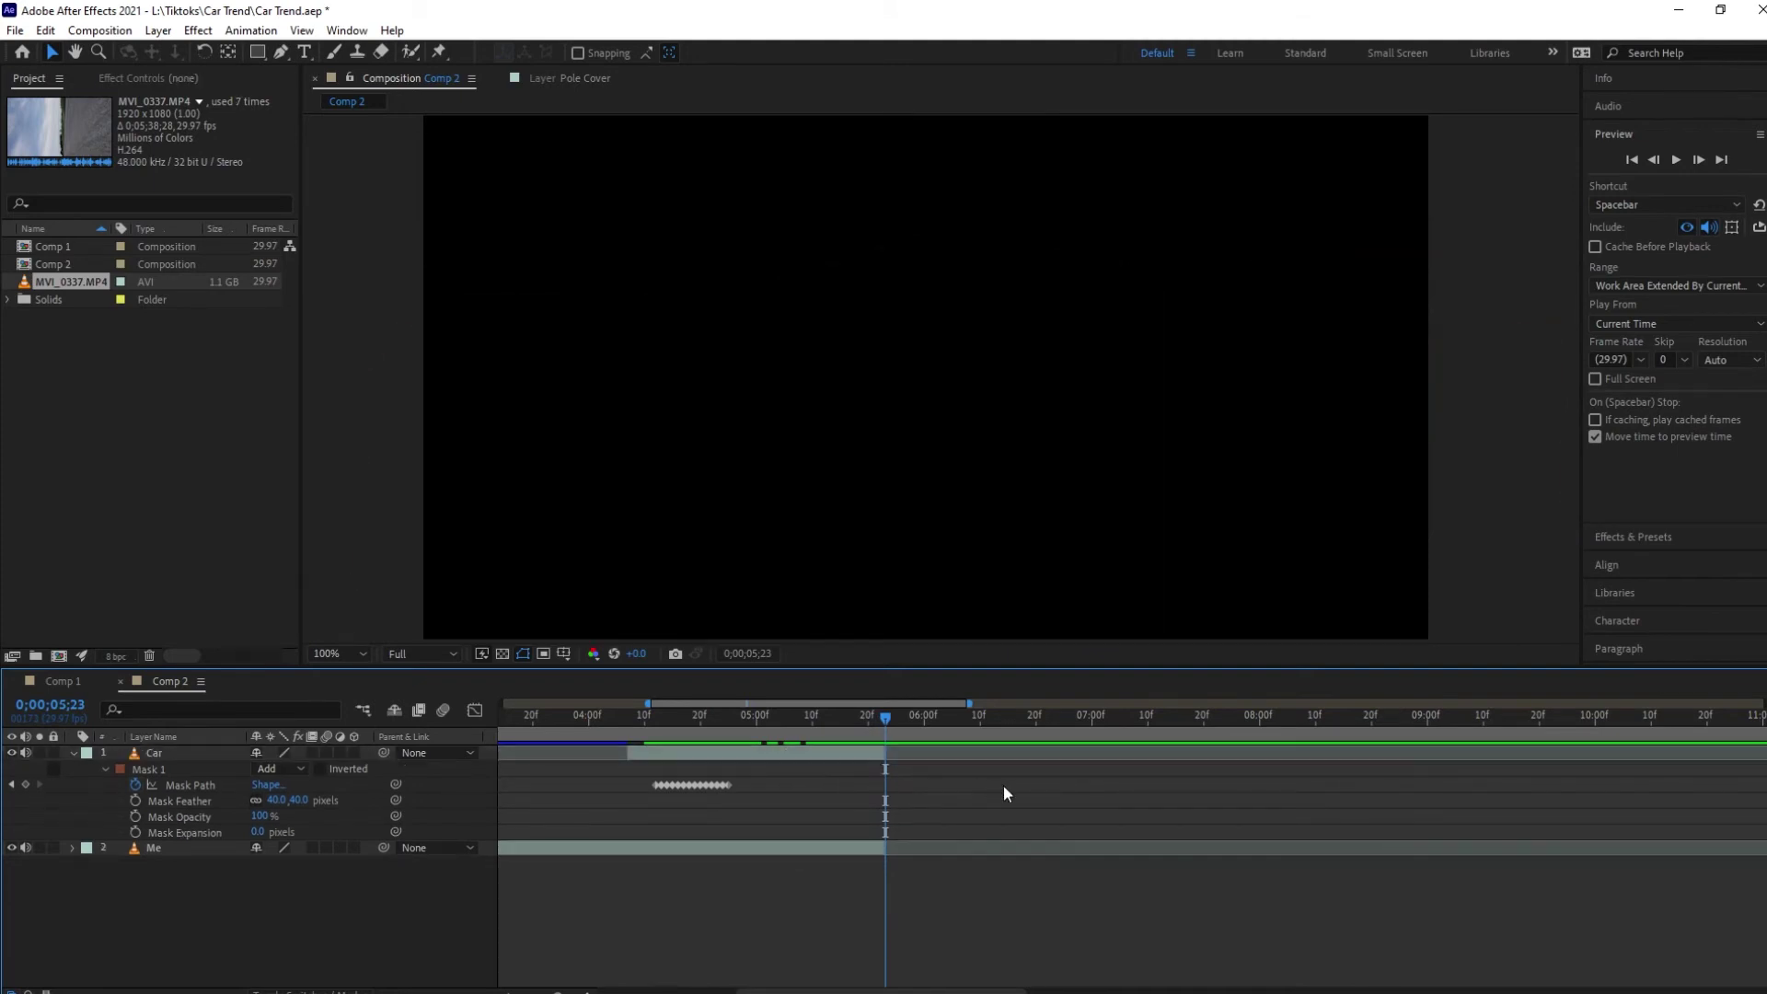
drag(881, 715, 655, 714)
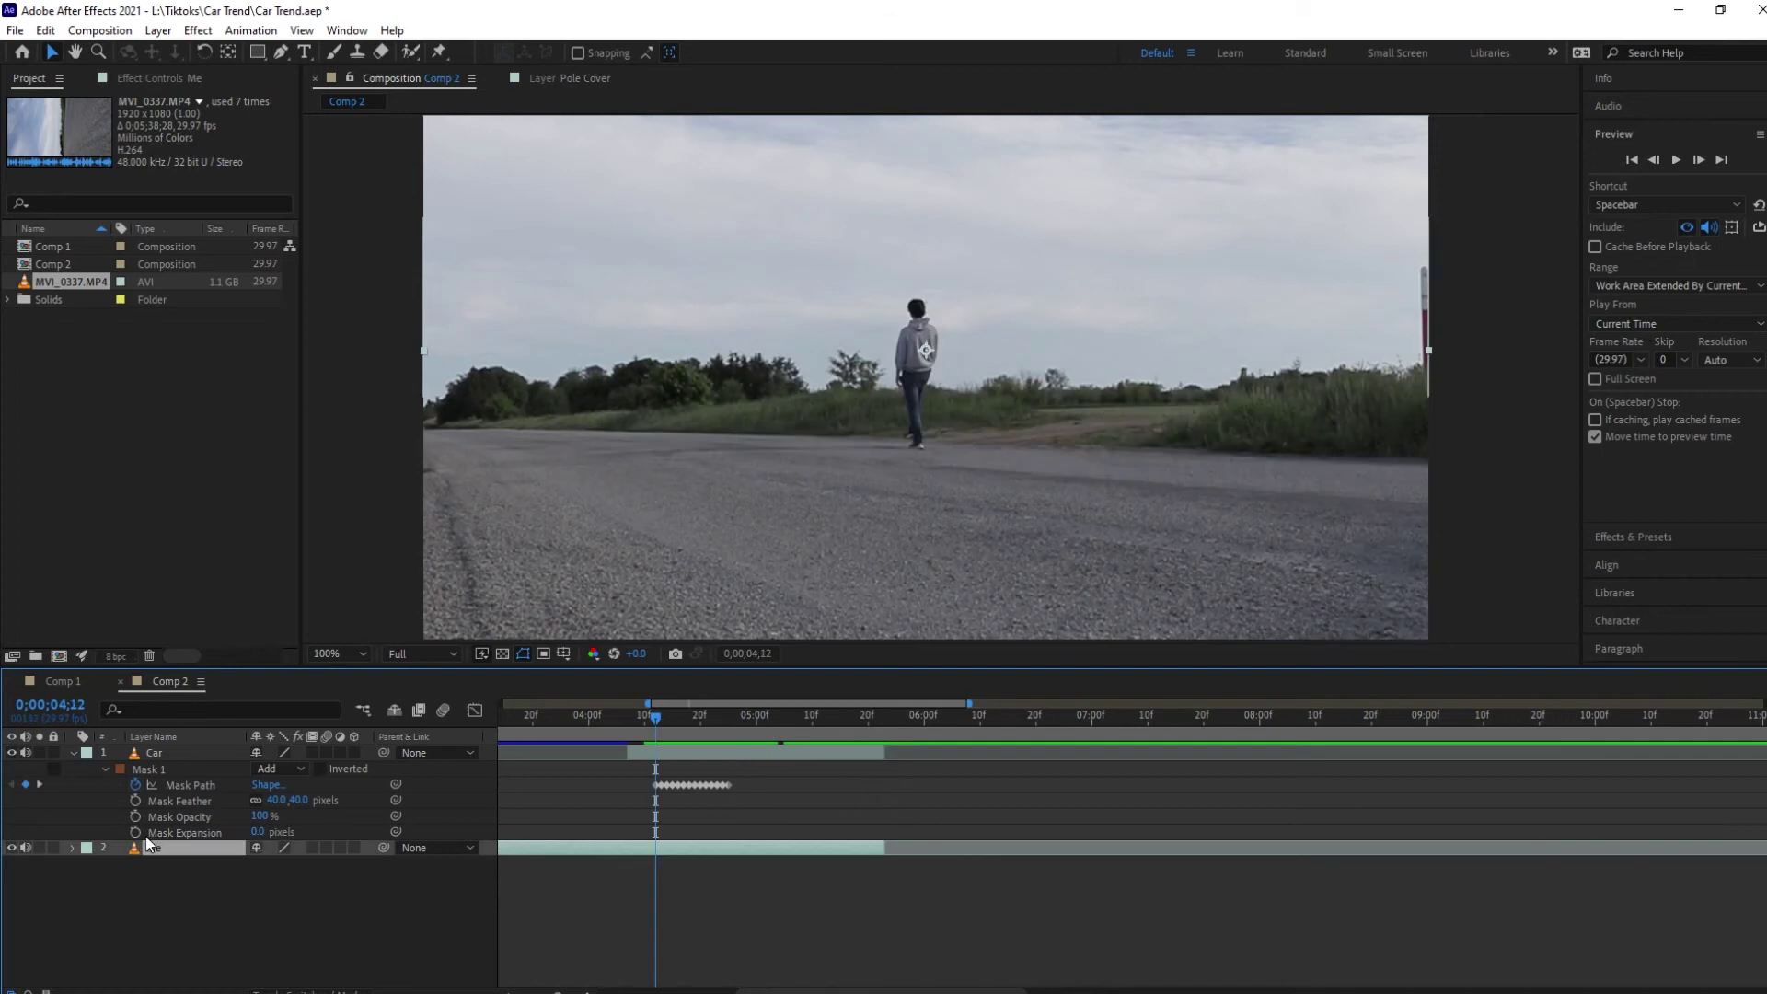
click(149, 846)
key(ctrl+d)
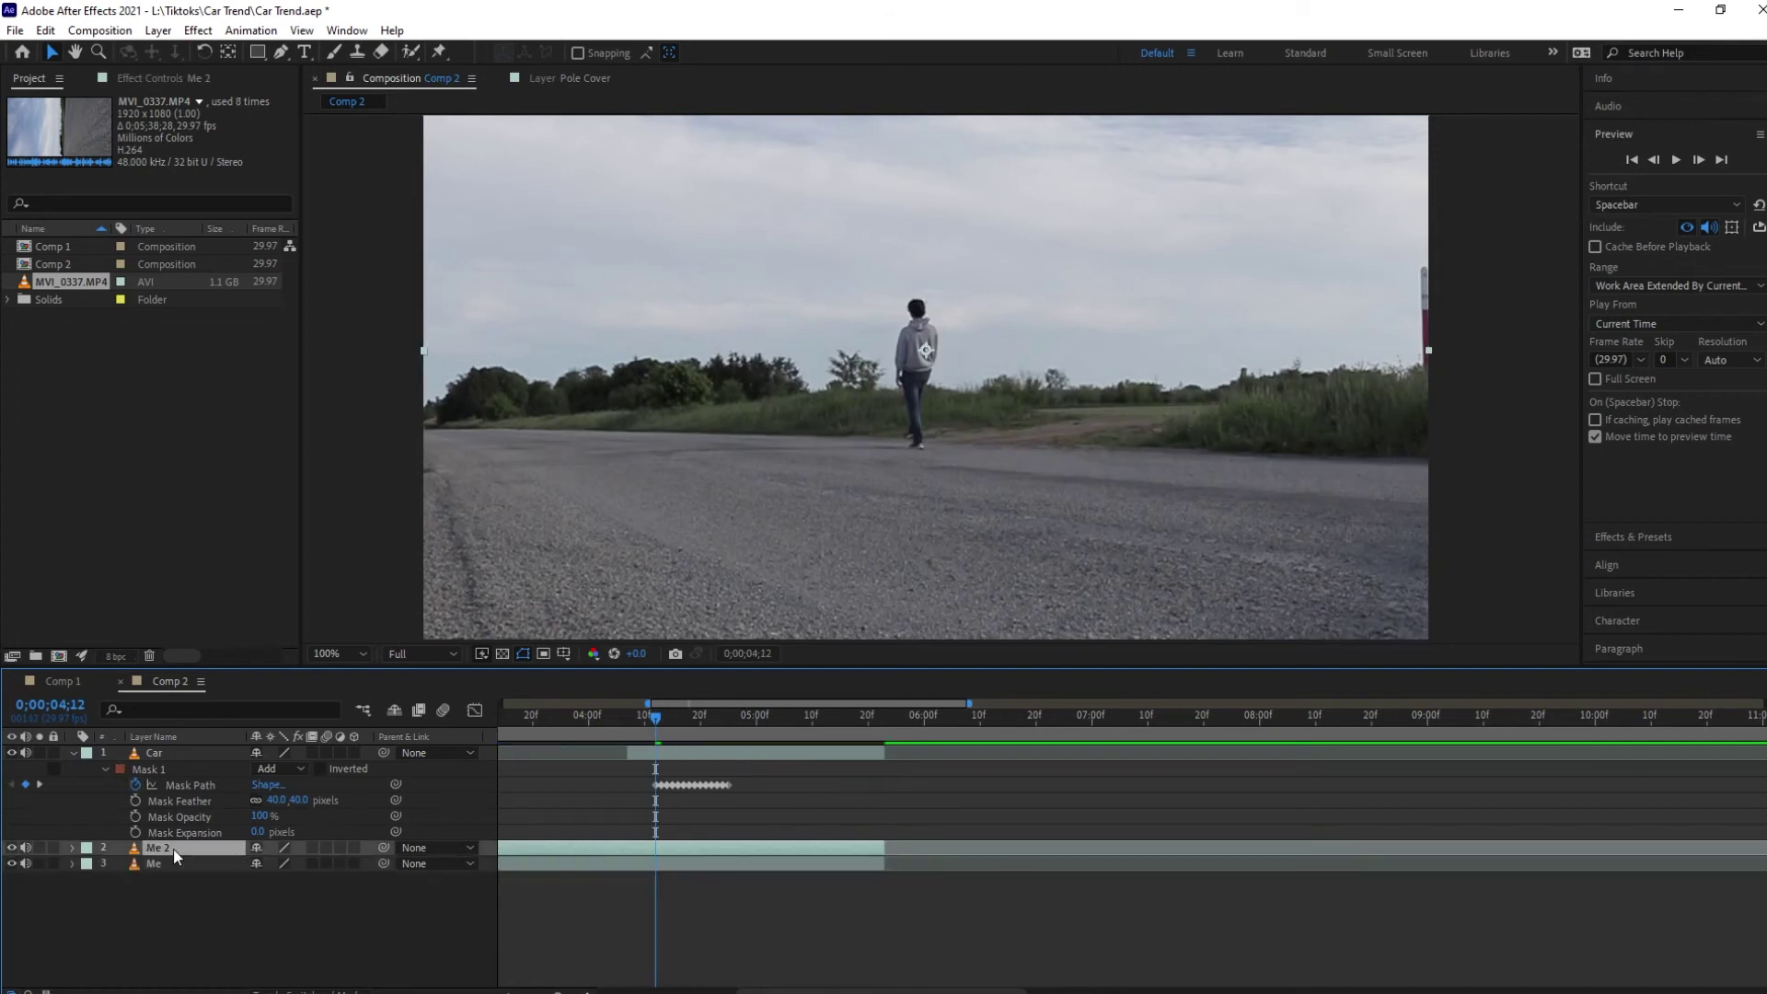
drag(173, 849, 181, 748)
Step: Split the person copy at 04;09 and delete the leftover Me 2 piece
key(Page_Up)
key(Page_Up)
key(Page_Up)
key(ctrl+shift+d)
click(579, 774)
key(Delete)
drag(633, 710, 673, 725)
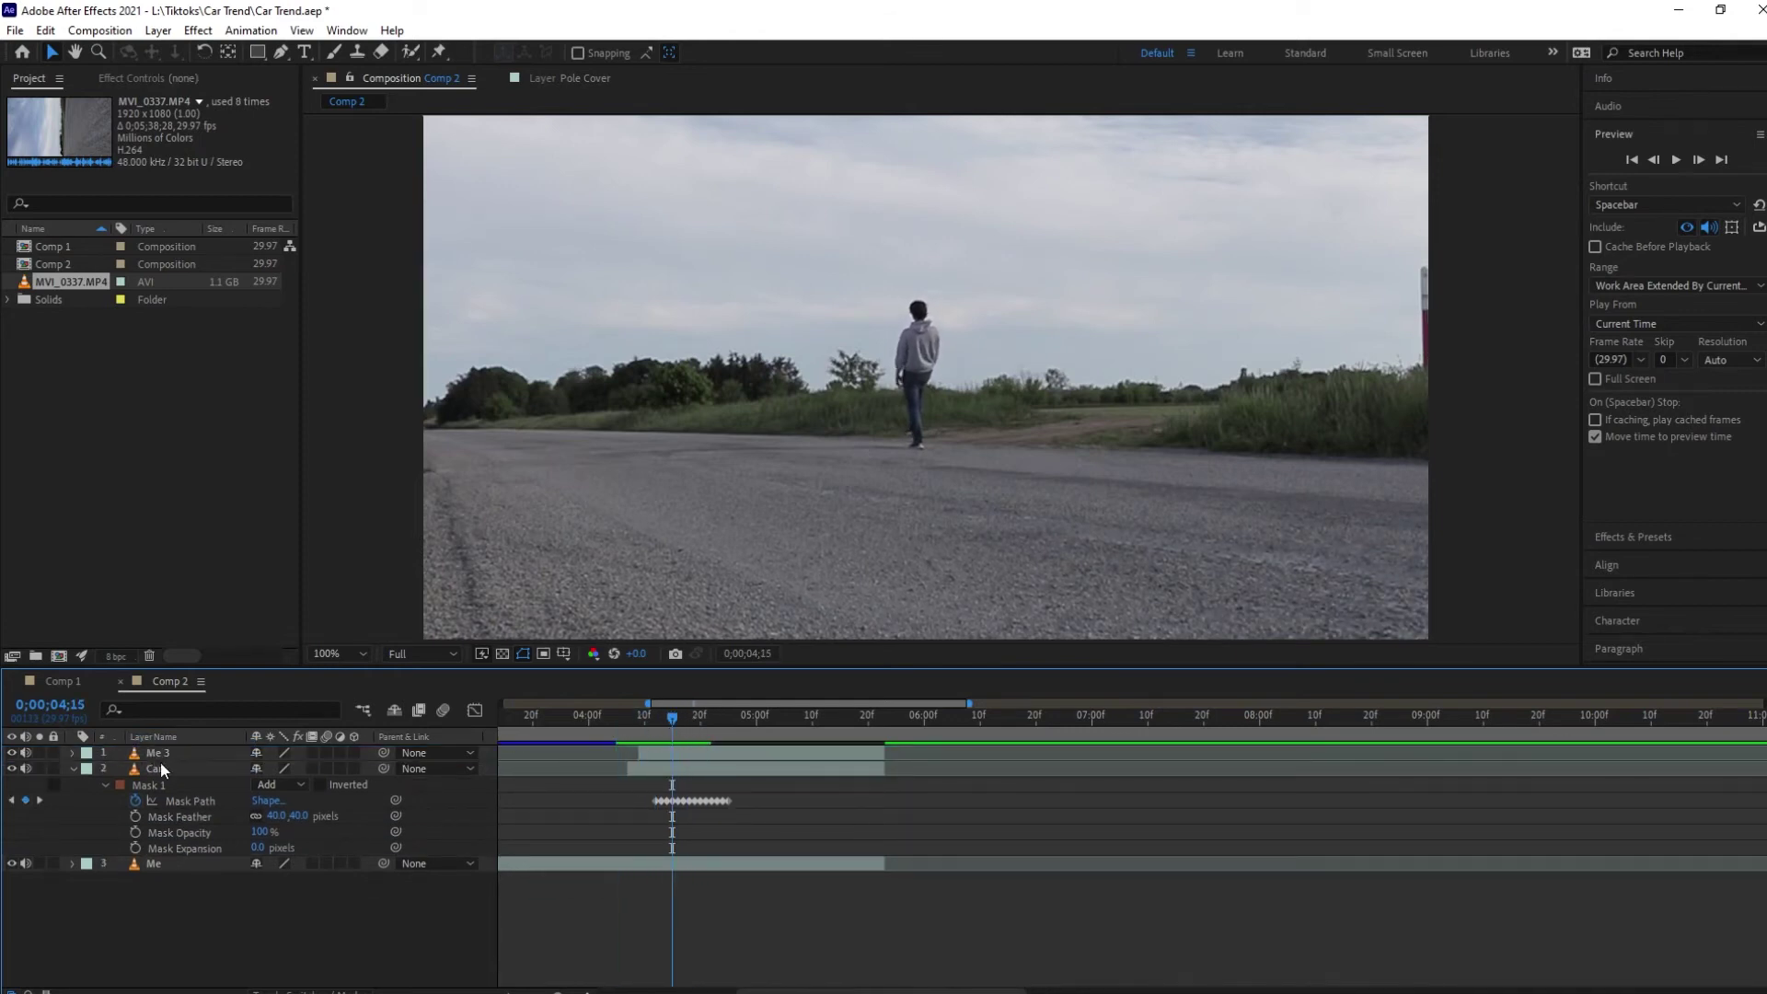
Step: Give the Me 3 walker copy 50% opacity and rename it 'Top'
click(644, 753)
key(i)
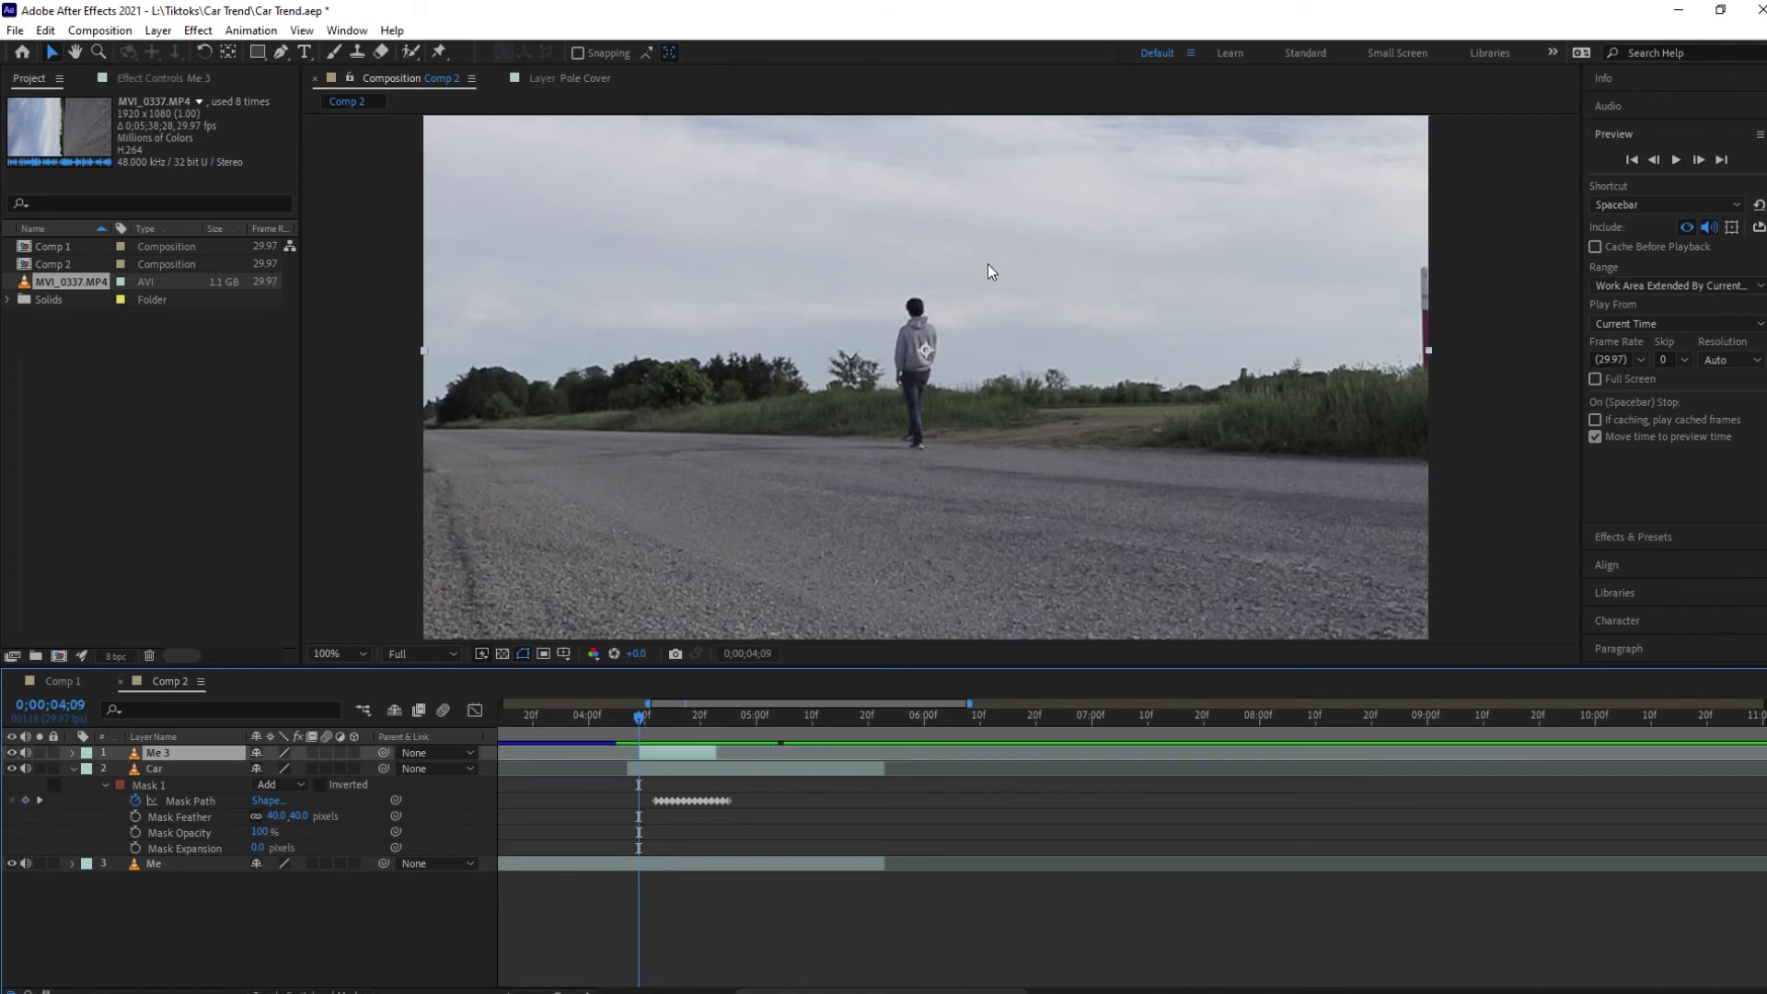
key(ctrl+grave)
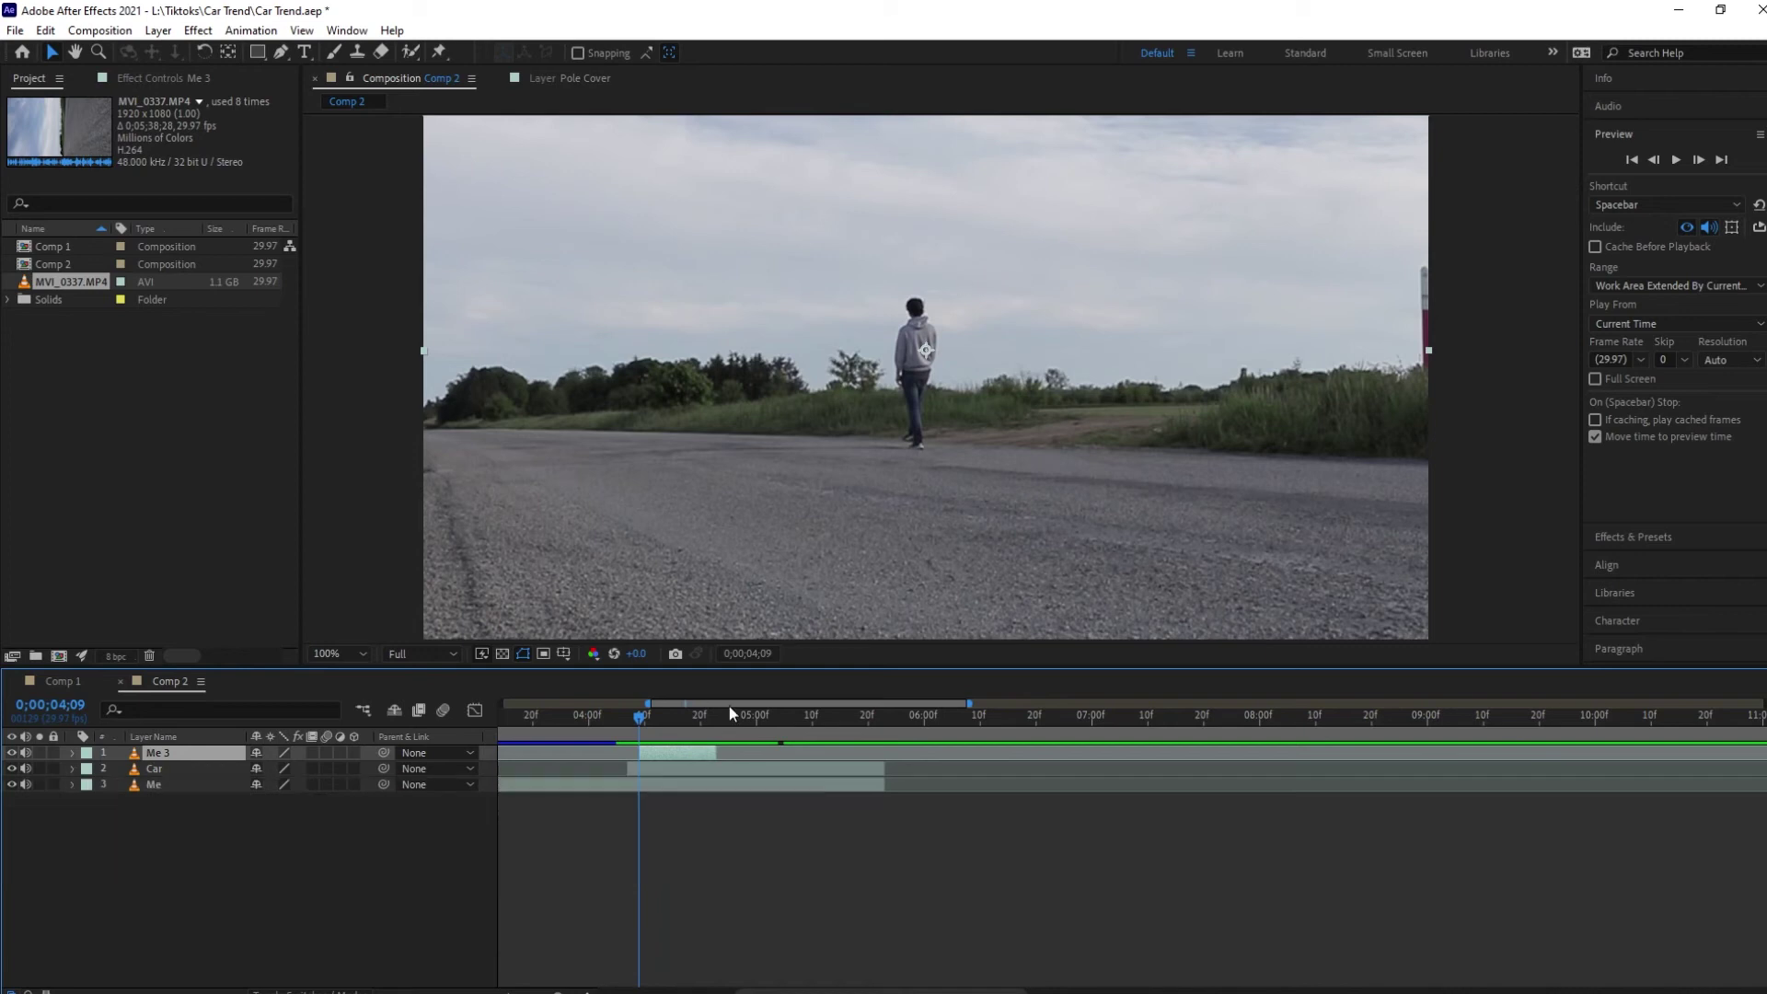
key(t)
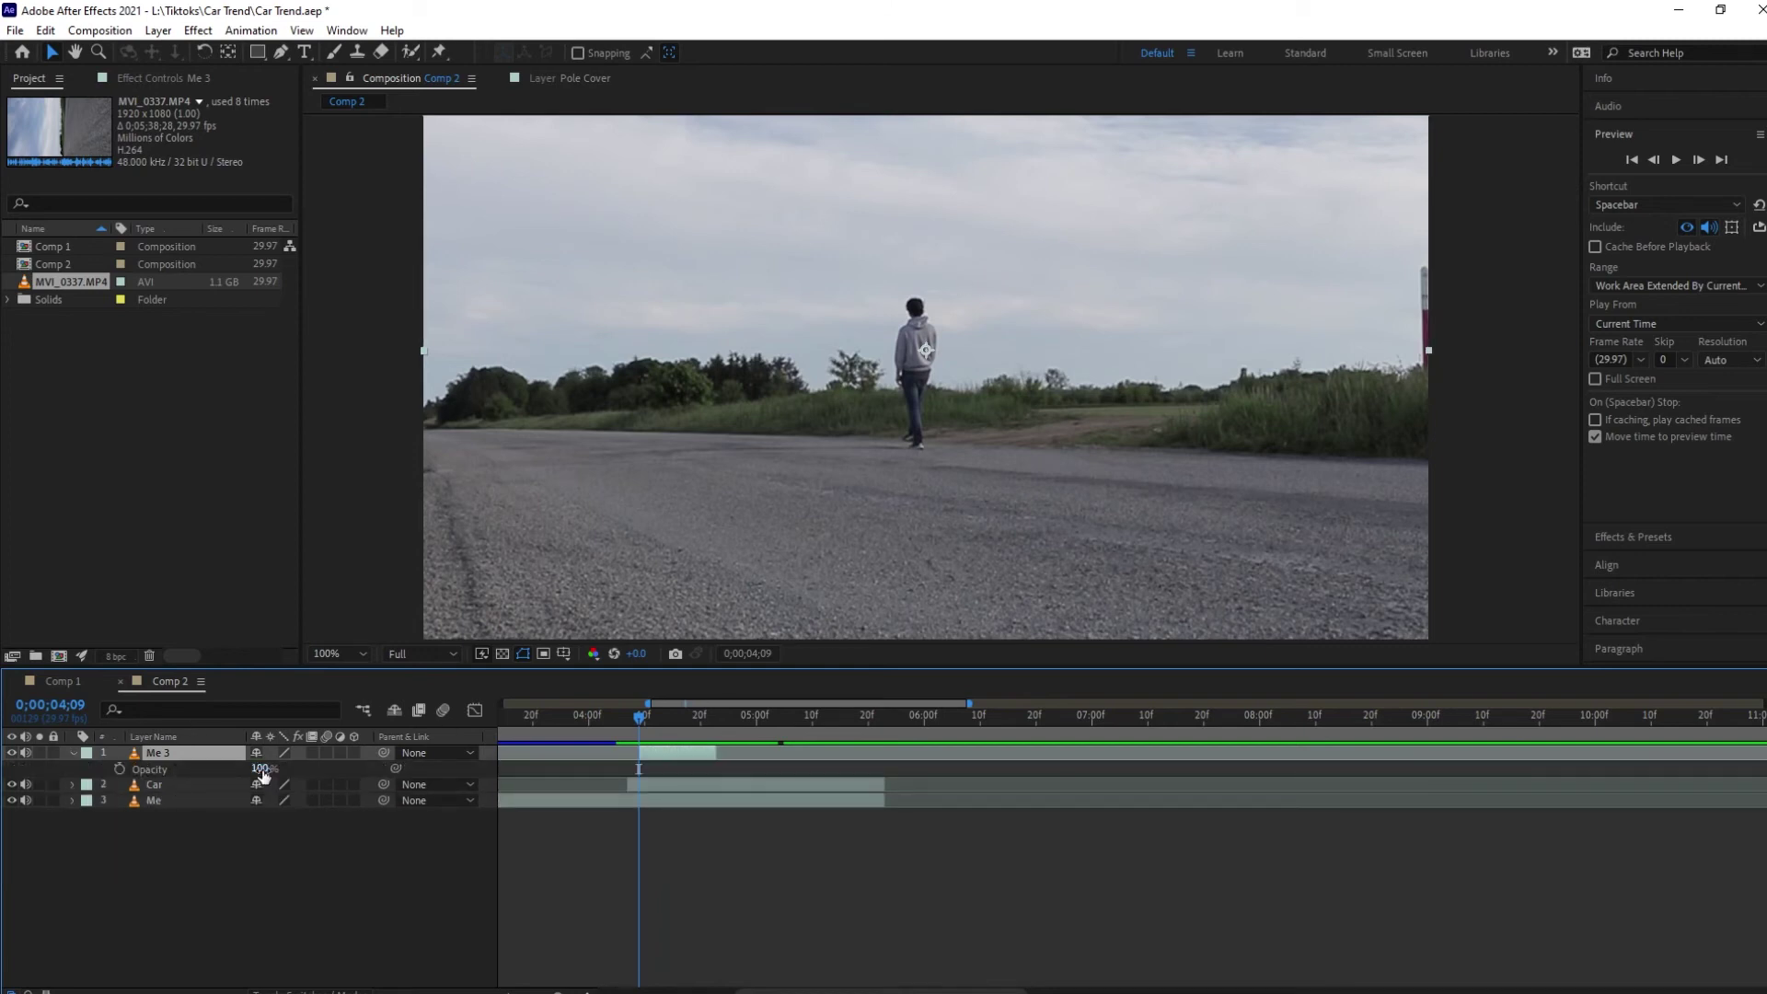
click(266, 768)
text(50)
key(Return)
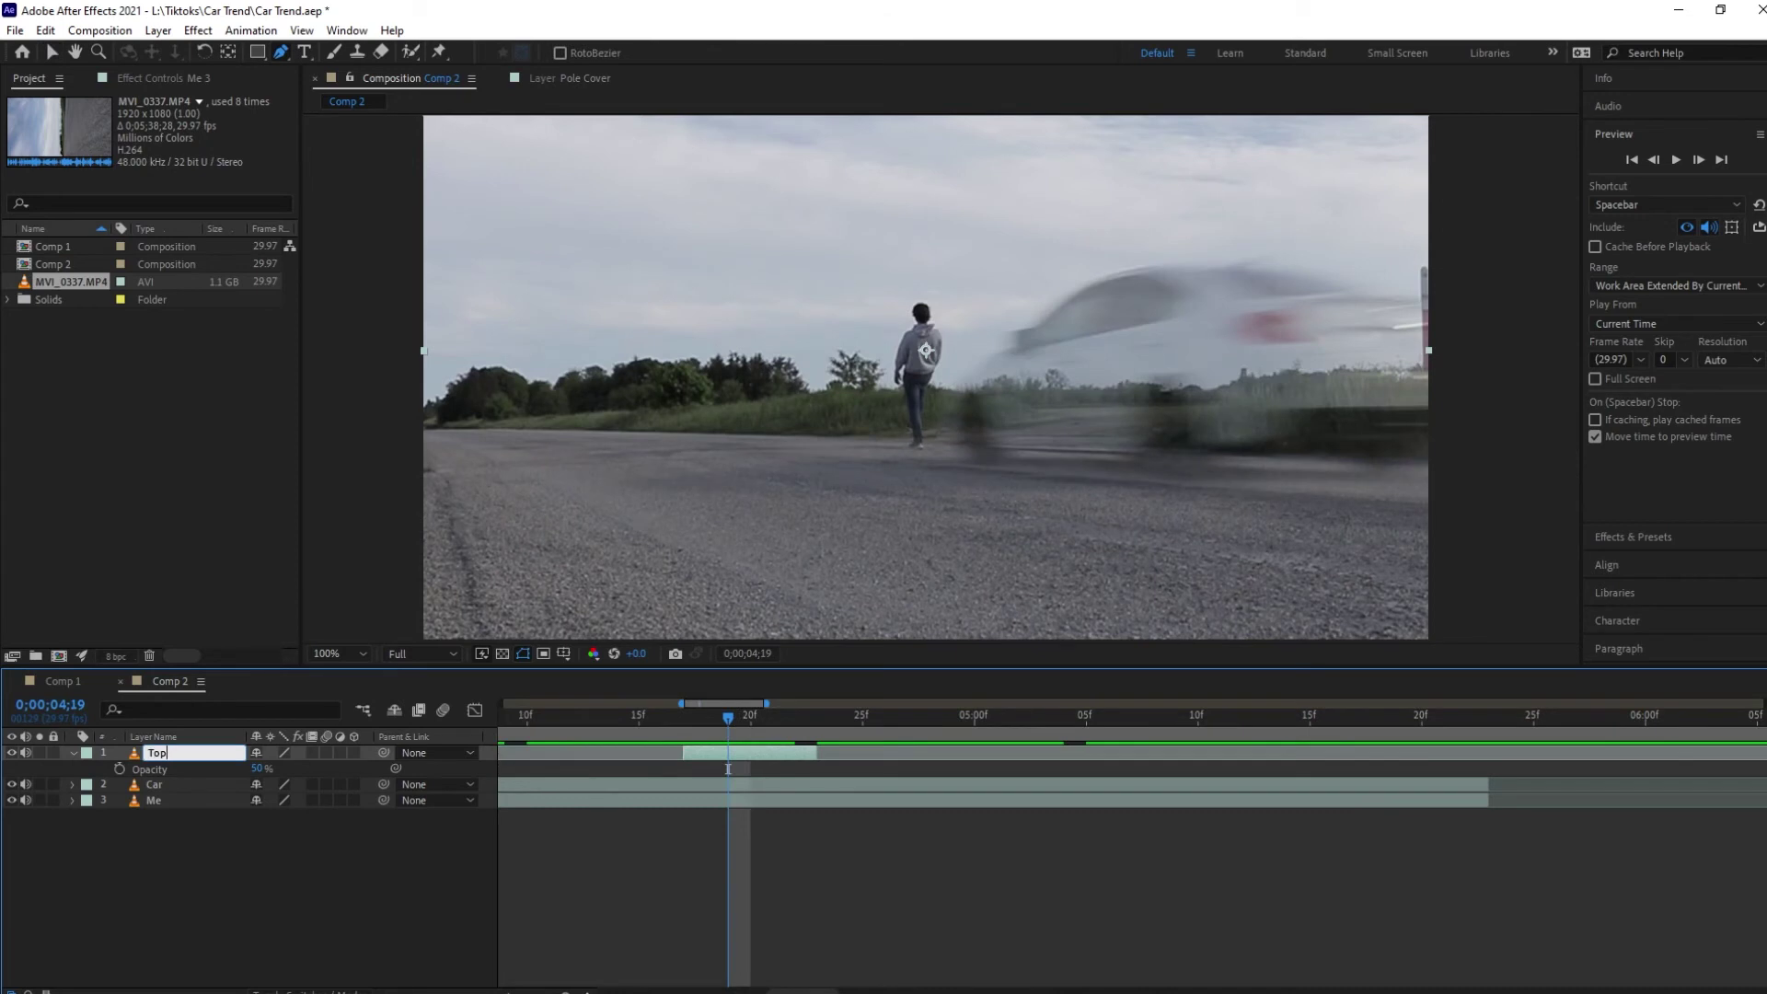
key(Return)
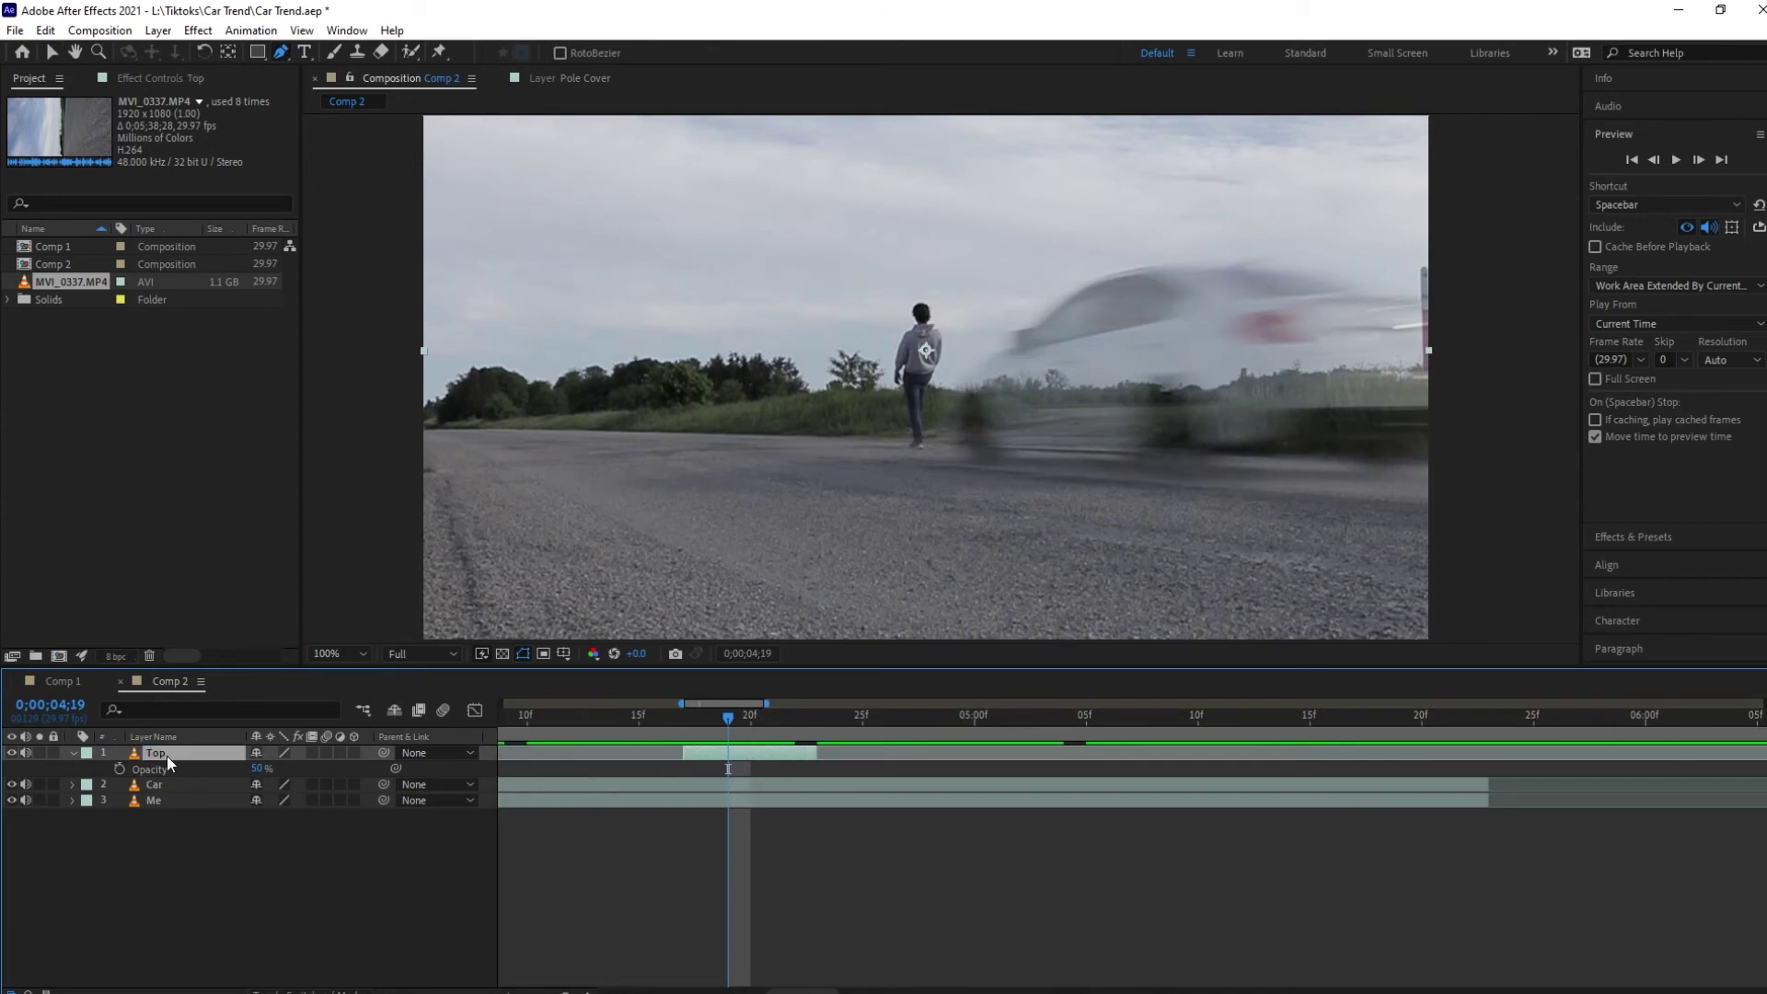
scroll(953, 371, up, 4)
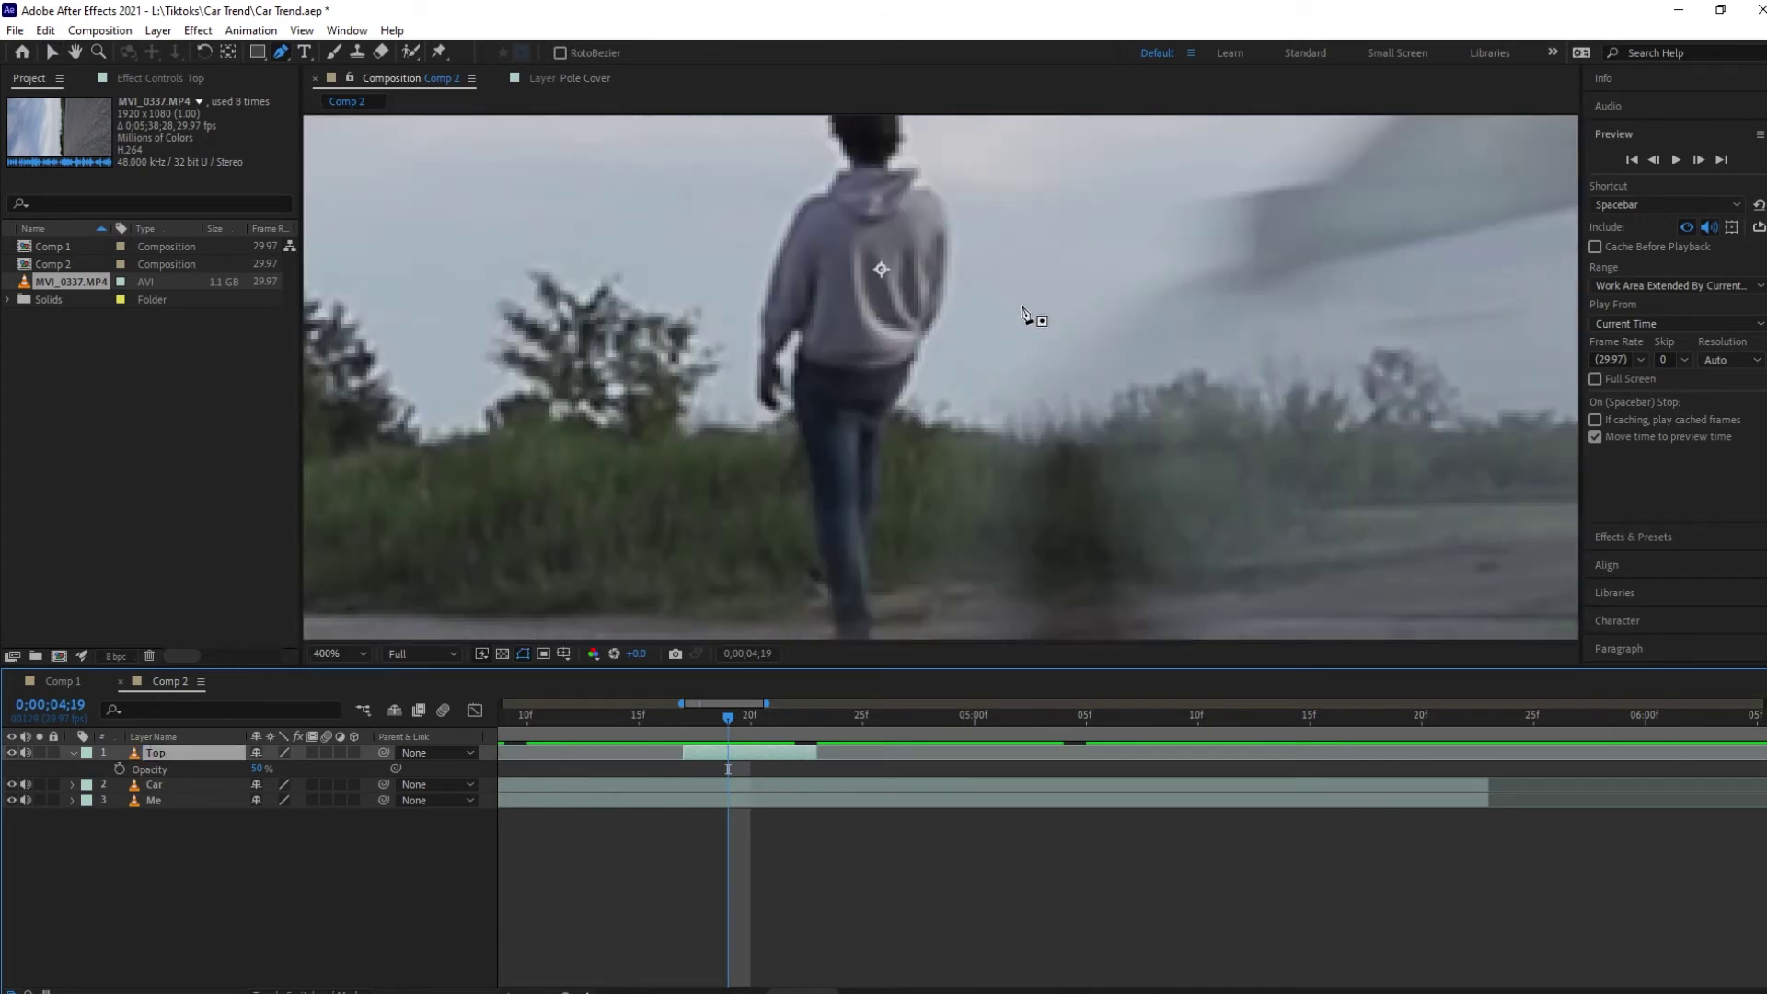
Step: Draw a Pen mask outline around the walking man on the Top layer
click(927, 175)
scroll(966, 322, down, 3)
click(1033, 194)
click(987, 284)
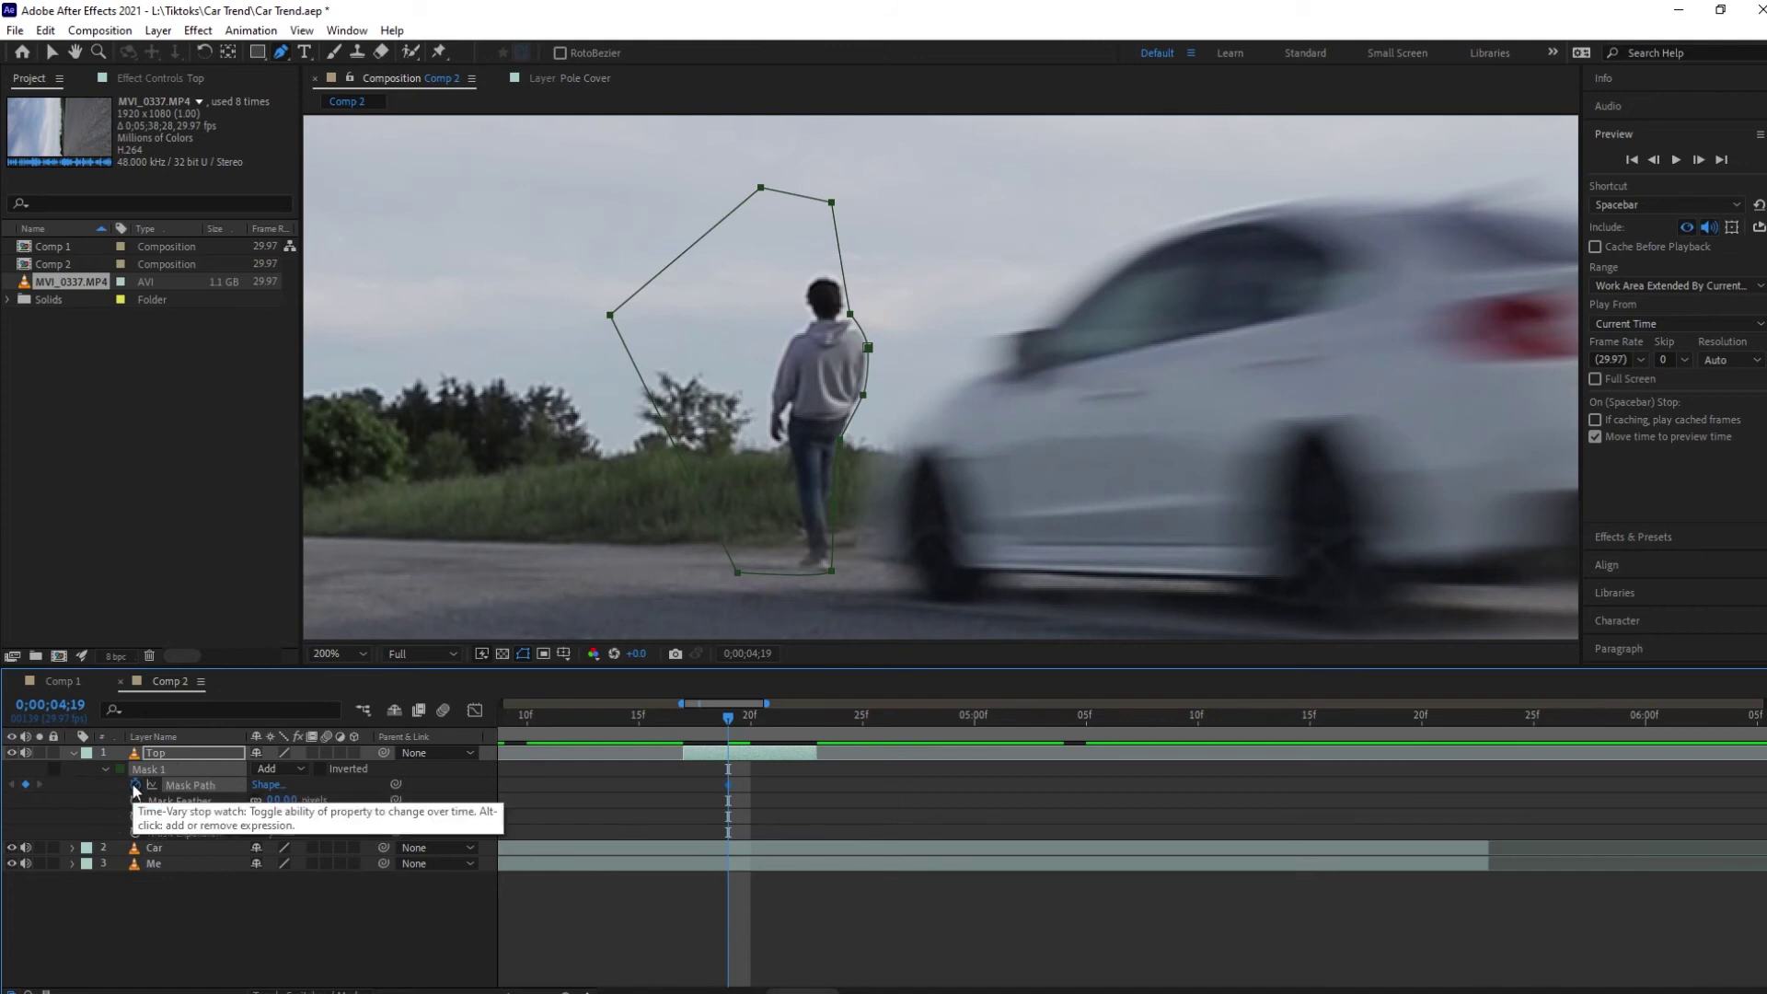
drag(710, 564, 848, 540)
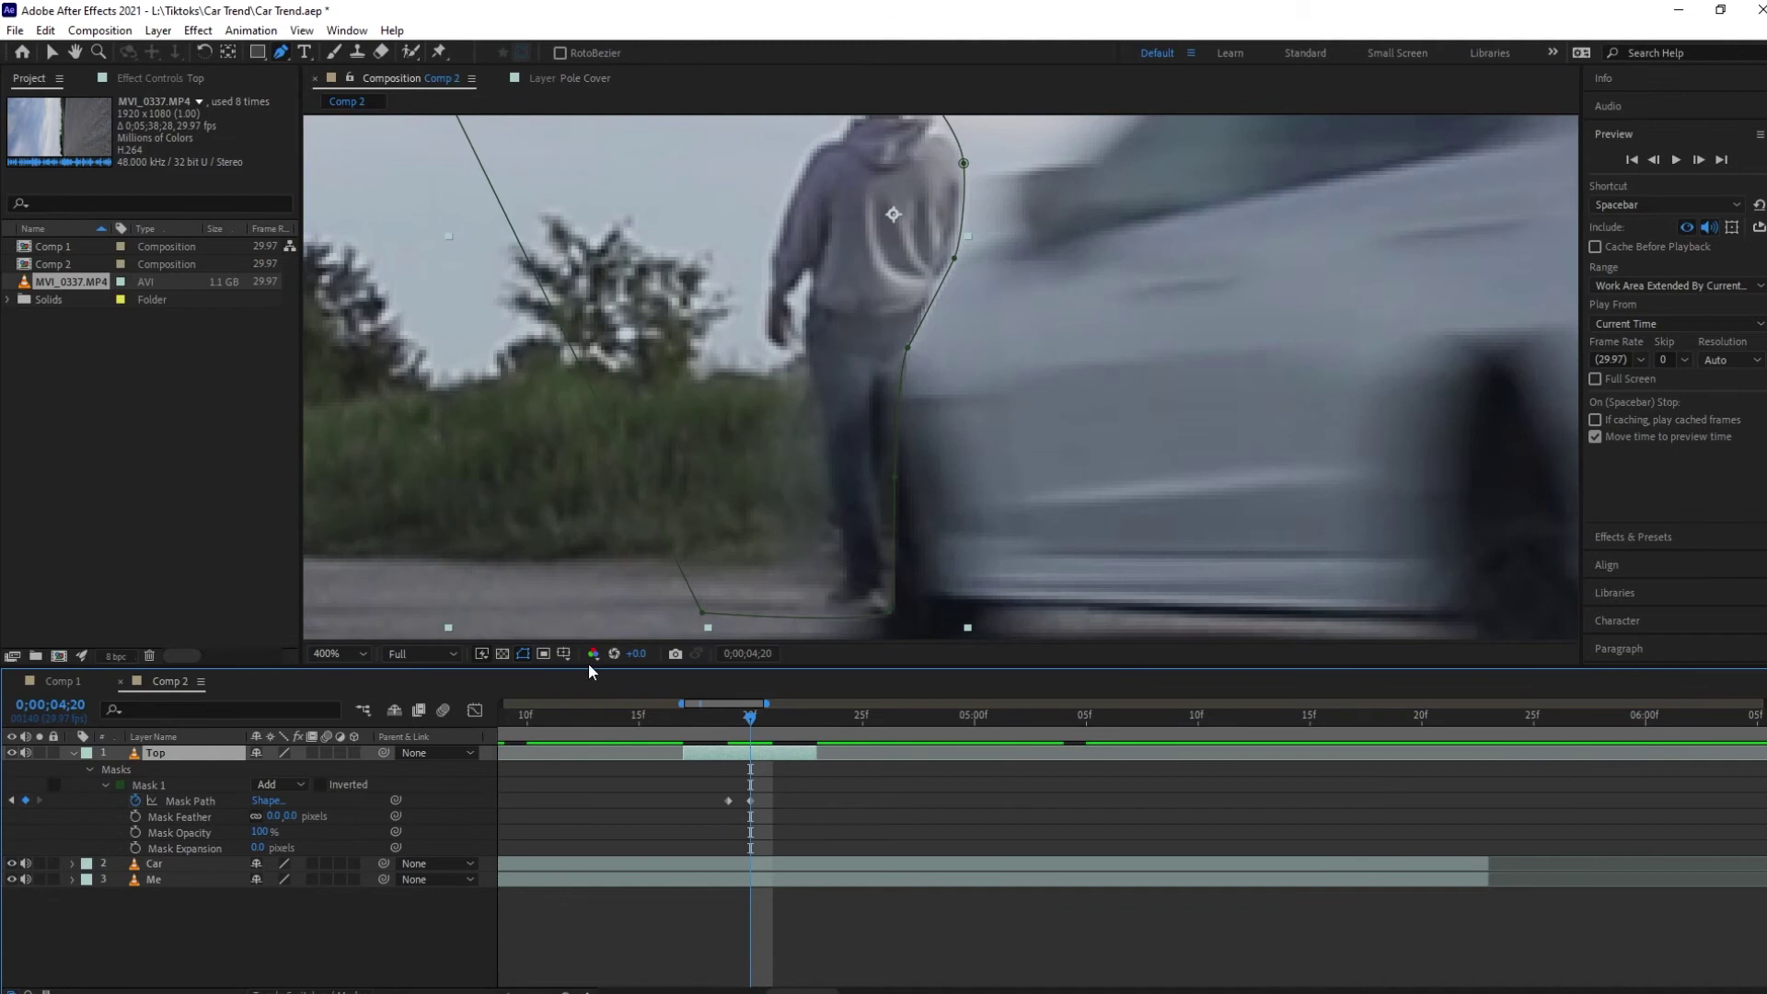
click(911, 348)
click(910, 360)
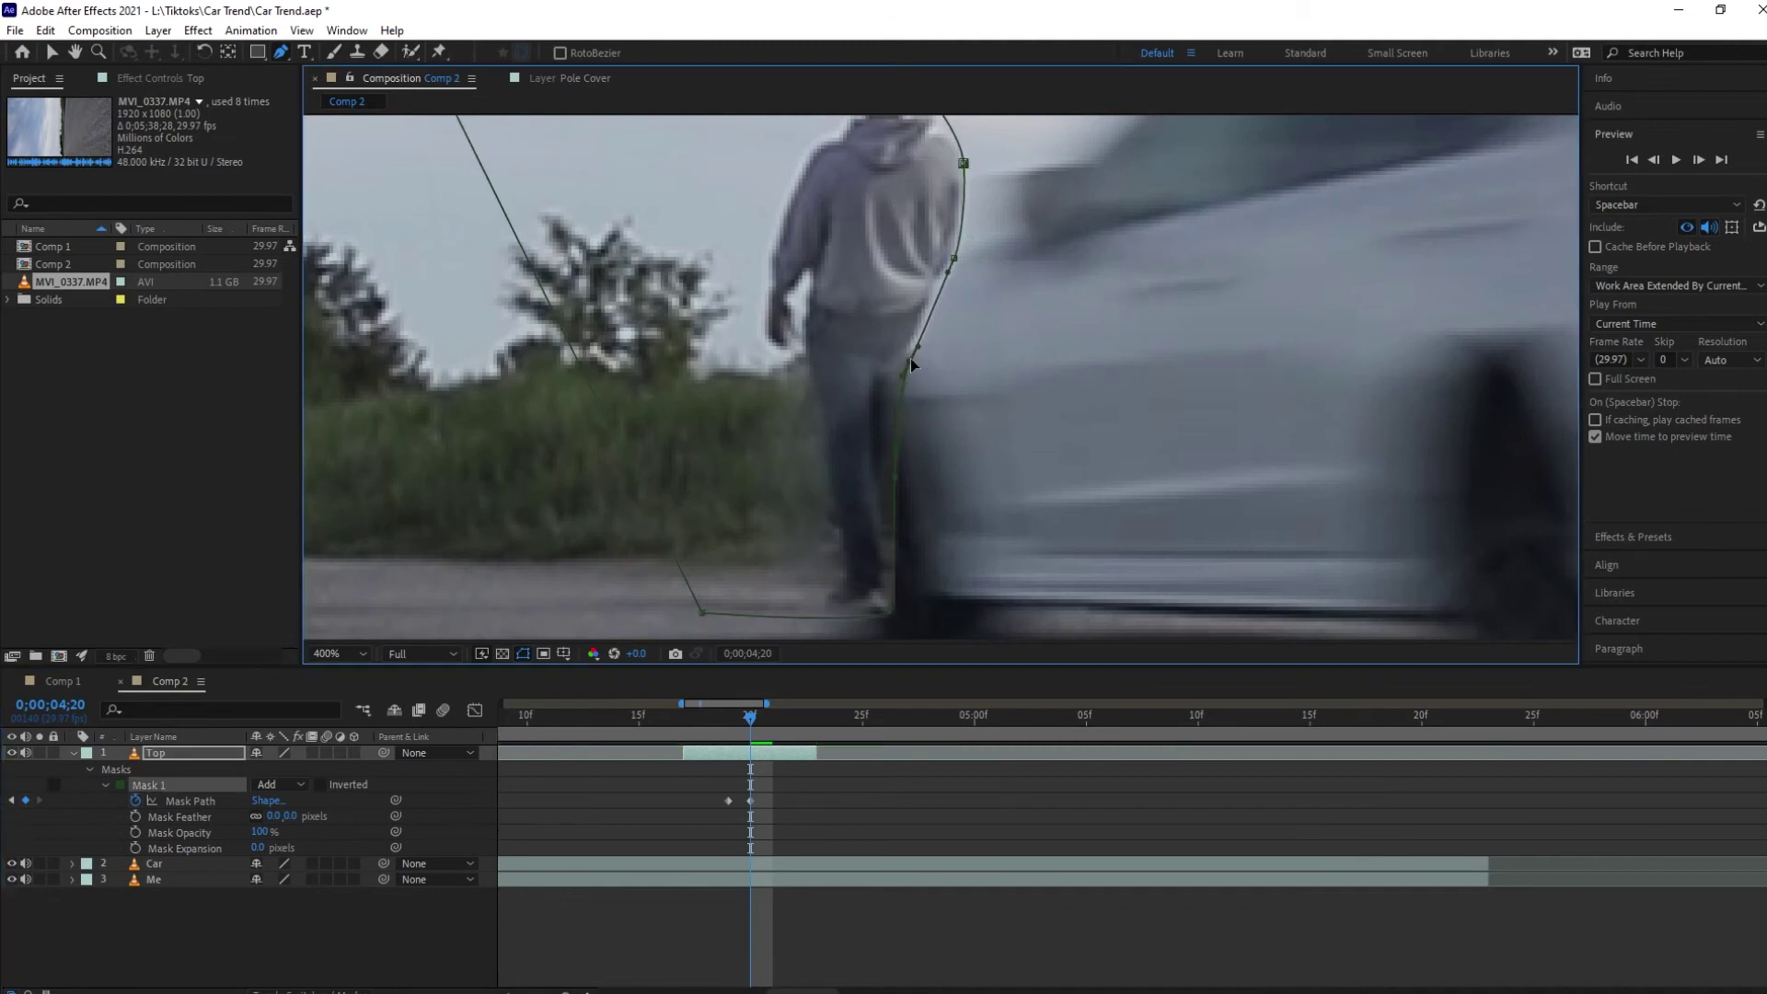
key(ctrl+z)
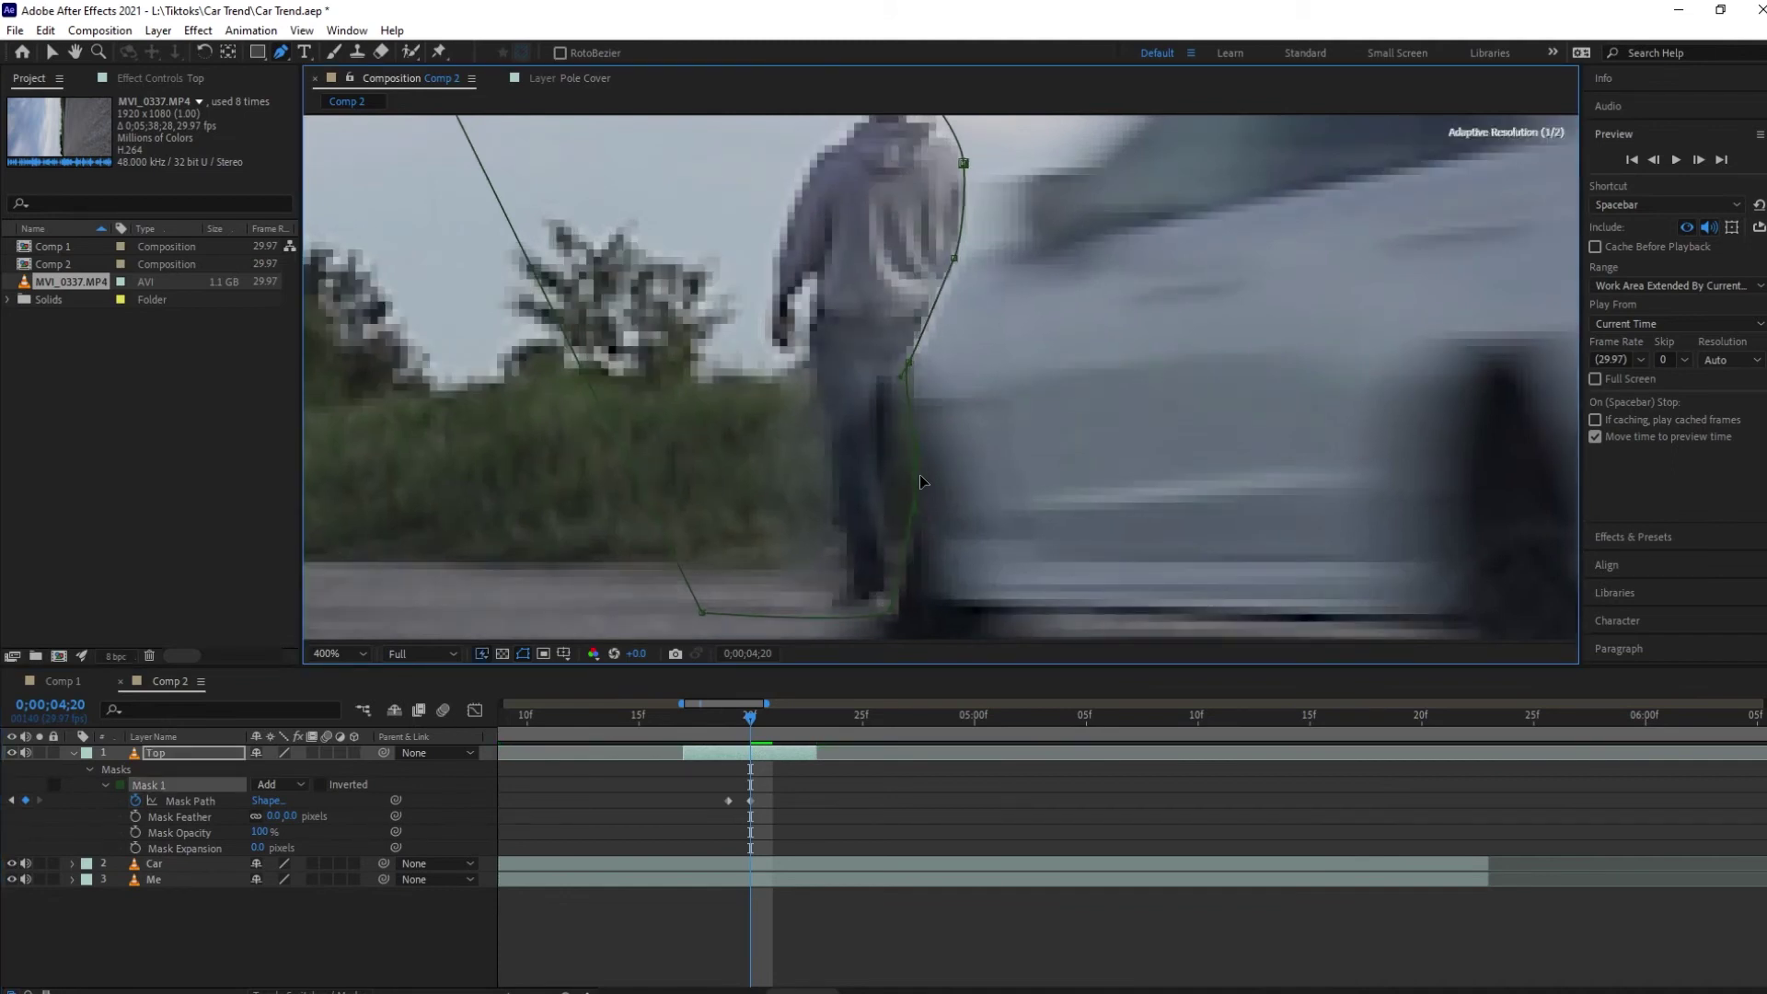
key(ctrl+z)
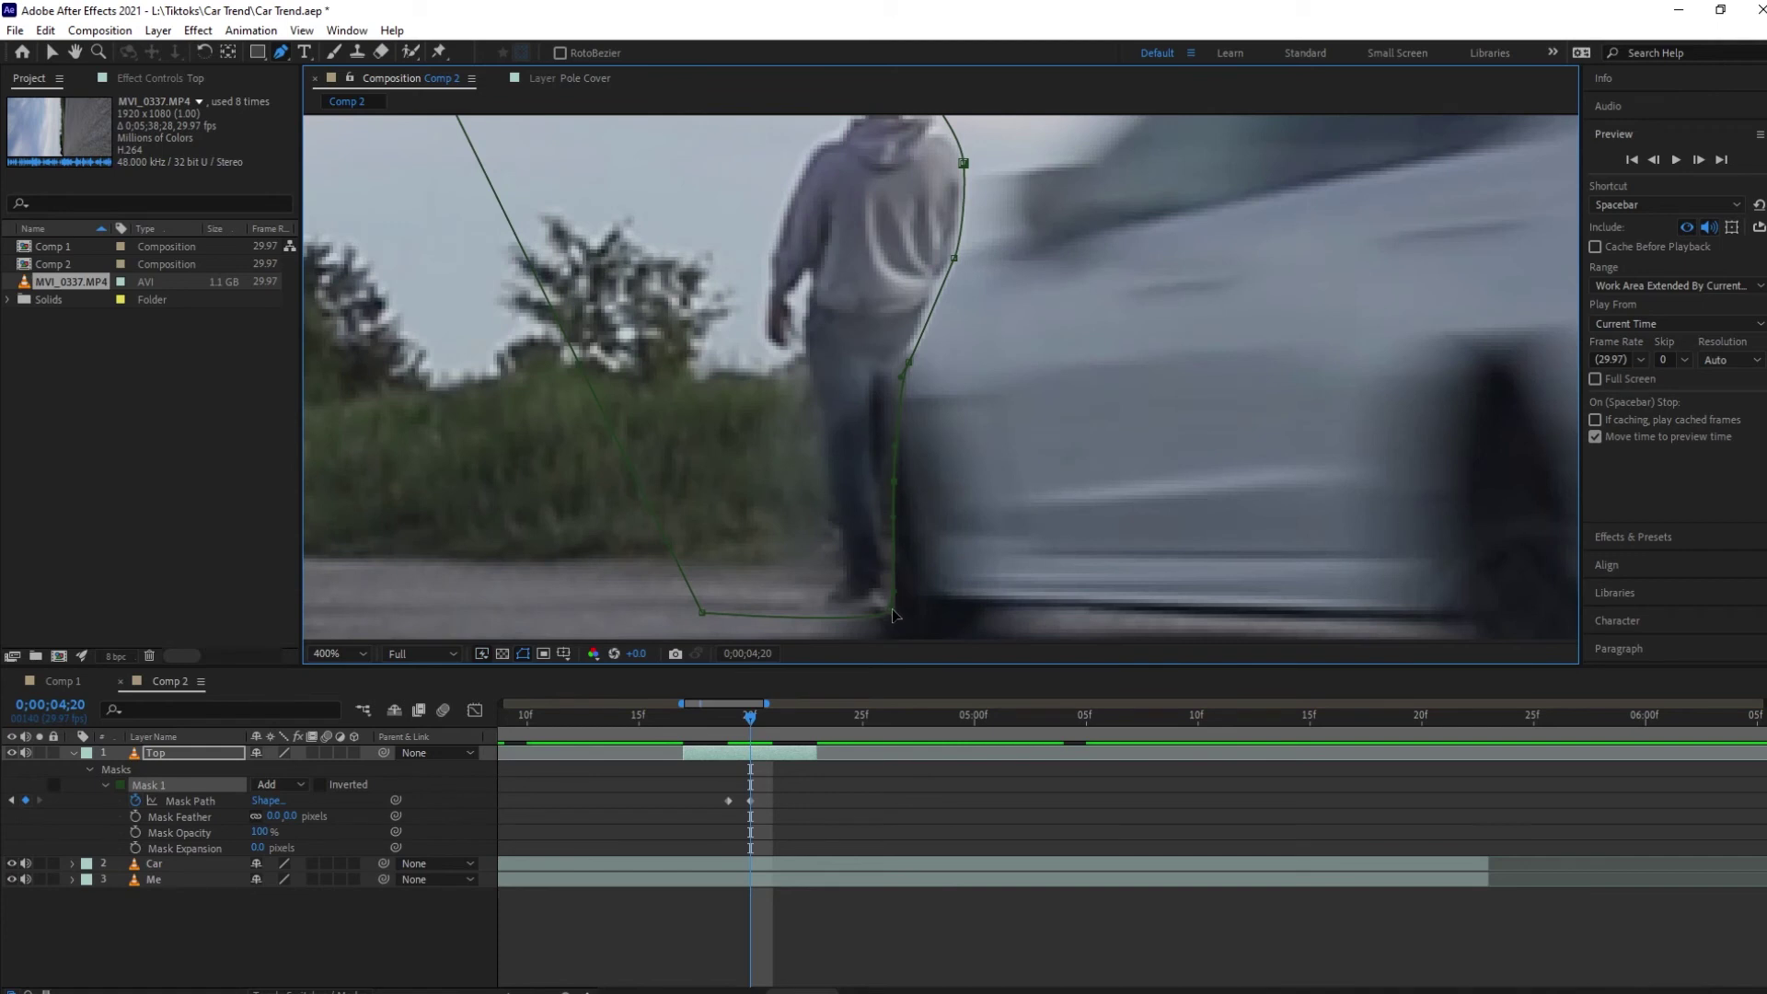
Step: Adjust the Top mask's points to the man's waist and along the car edge
drag(893, 614, 889, 618)
drag(801, 368, 973, 366)
drag(1081, 360, 970, 338)
drag(1125, 227, 1117, 241)
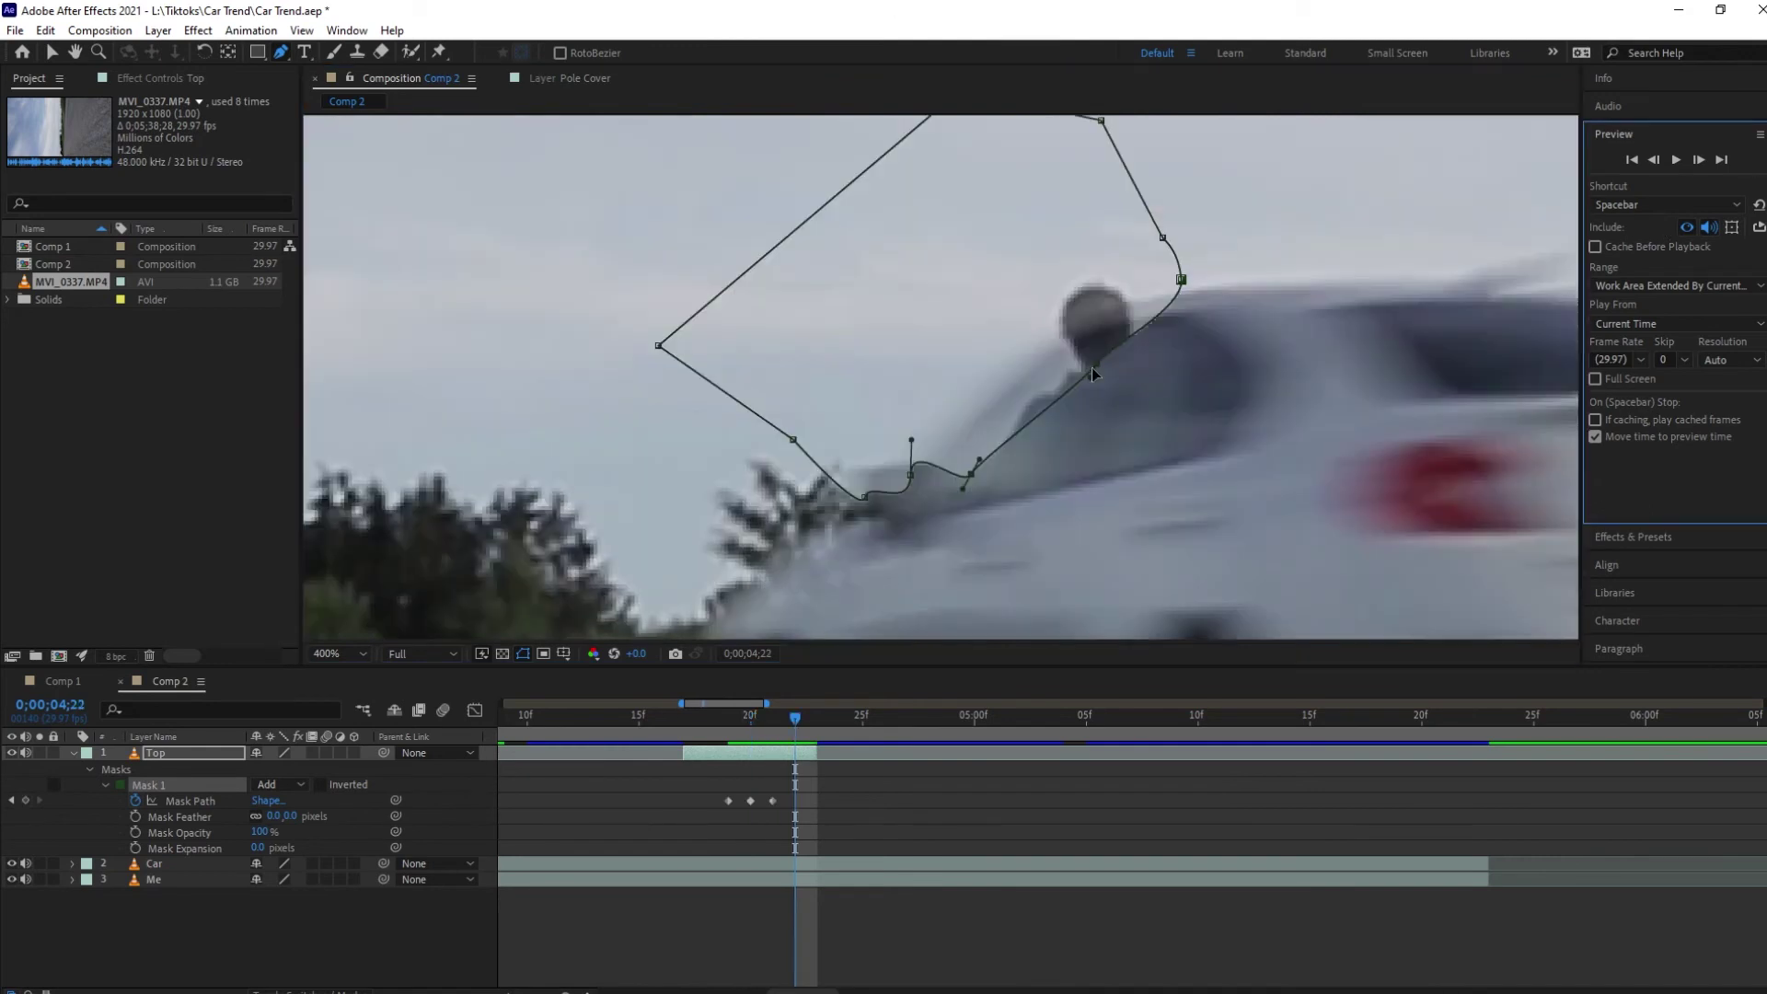
drag(1092, 367, 1068, 317)
right_click(1068, 318)
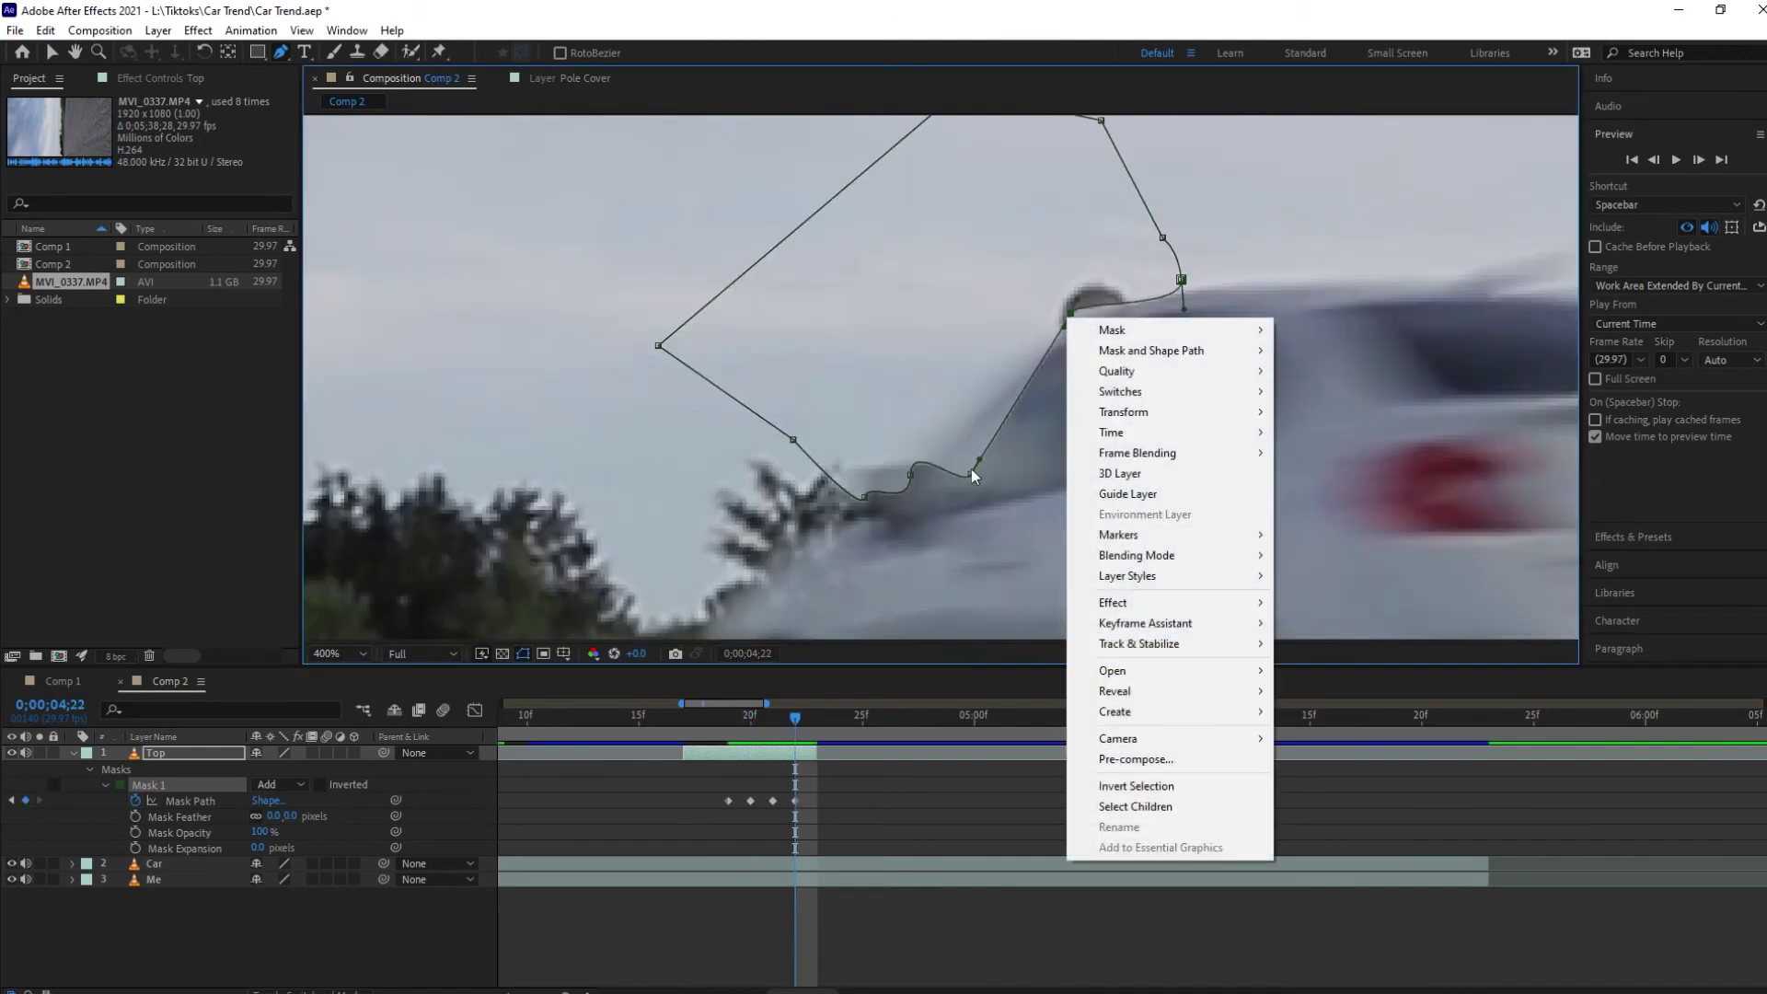
key(Escape)
Step: Fit the composition in the viewer and zoom the timeline out to its full span
key(Page_Down)
click(345, 657)
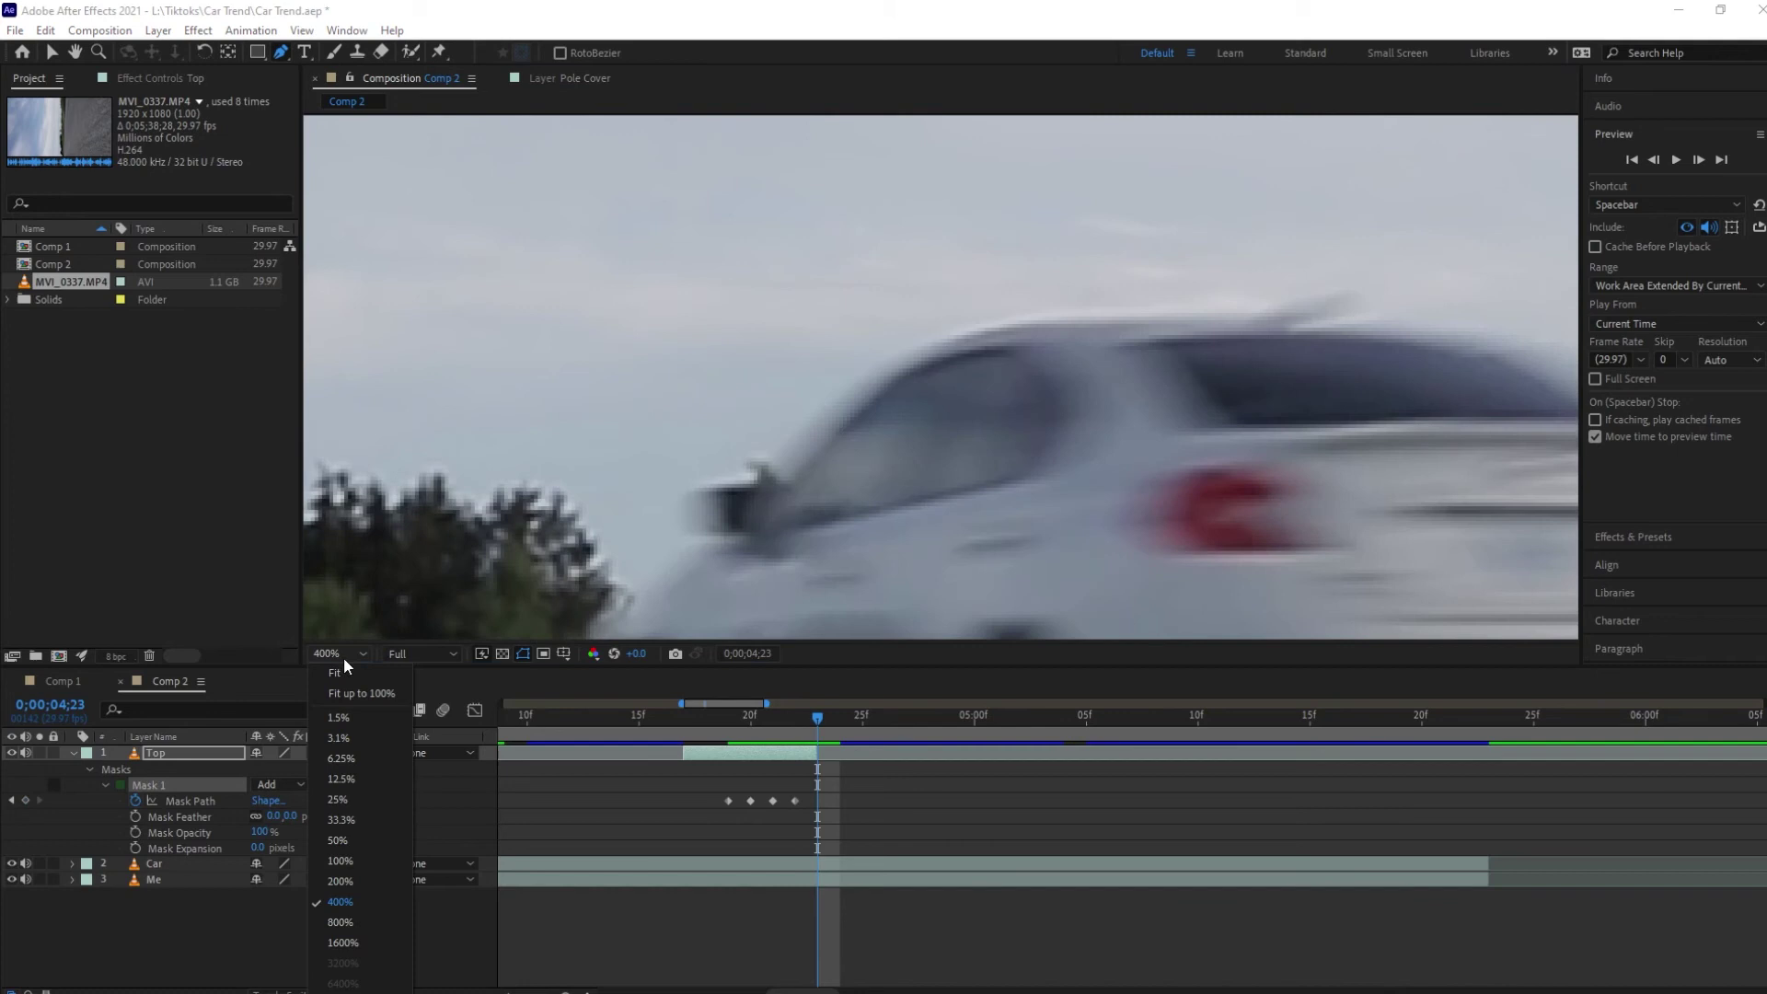
click(366, 680)
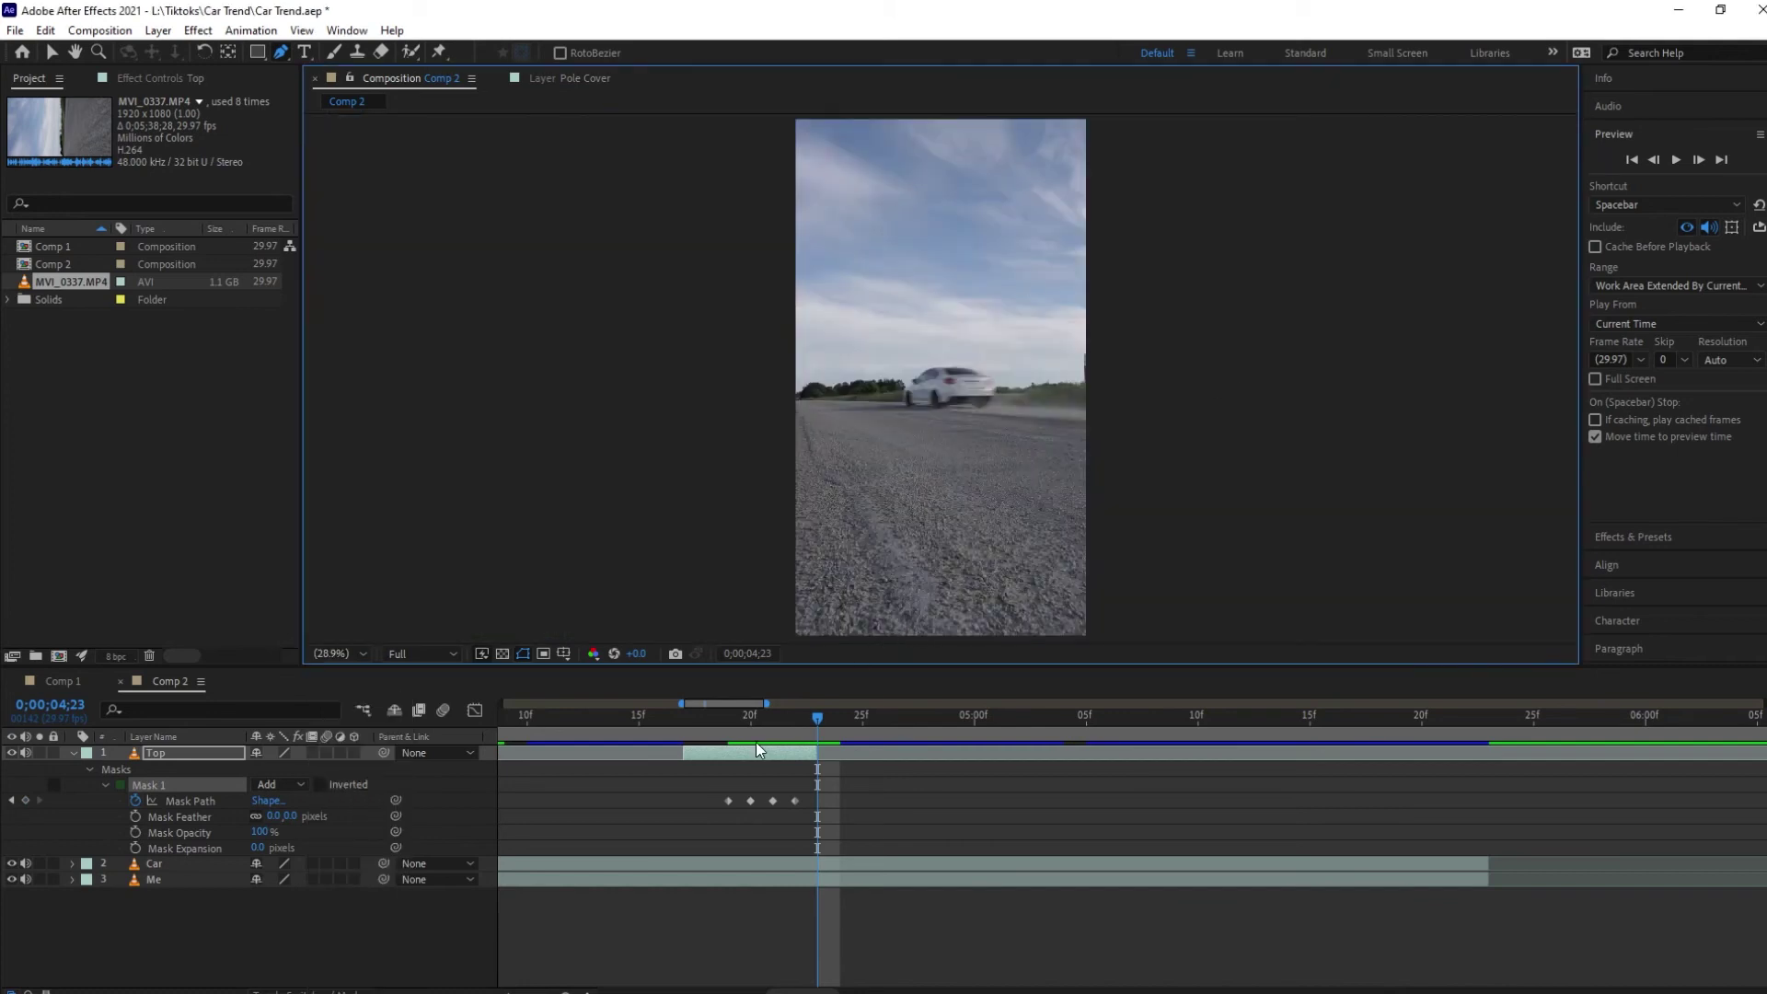
drag(757, 750, 639, 760)
key(minus)
key(minus)
key(minus)
click(599, 921)
Step: Play the clip through once, then select Car and reveal its audio properties
key(space)
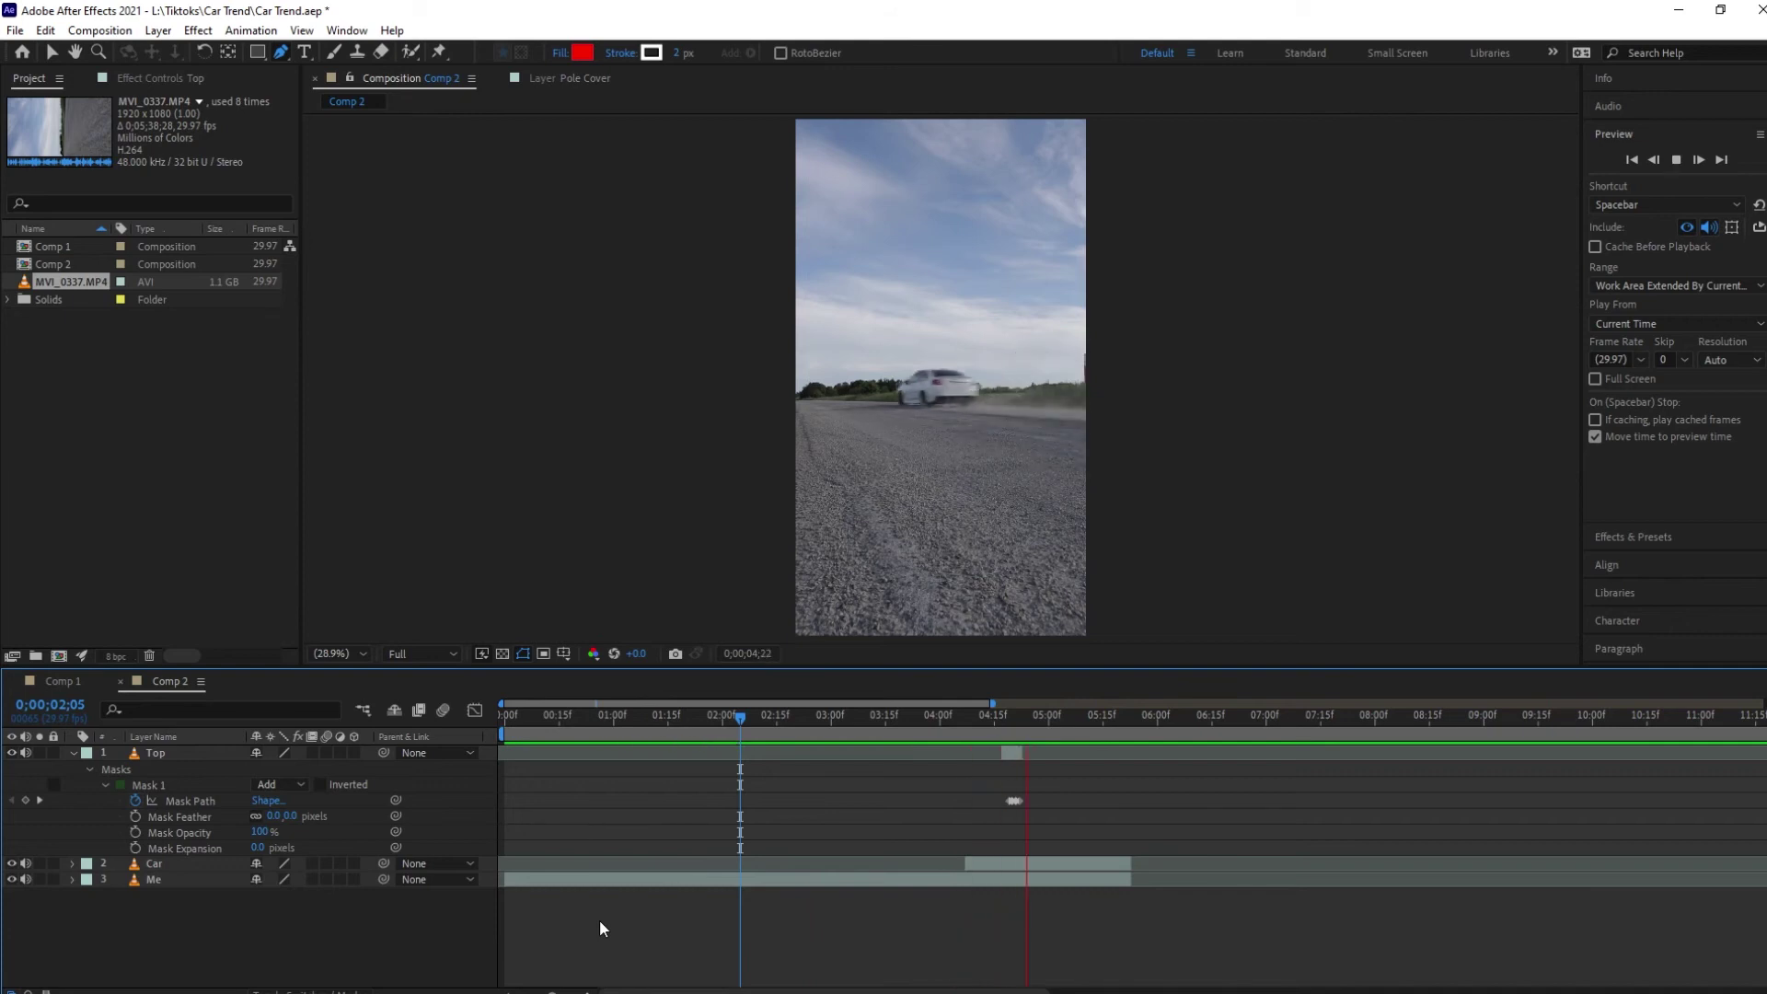
key(space)
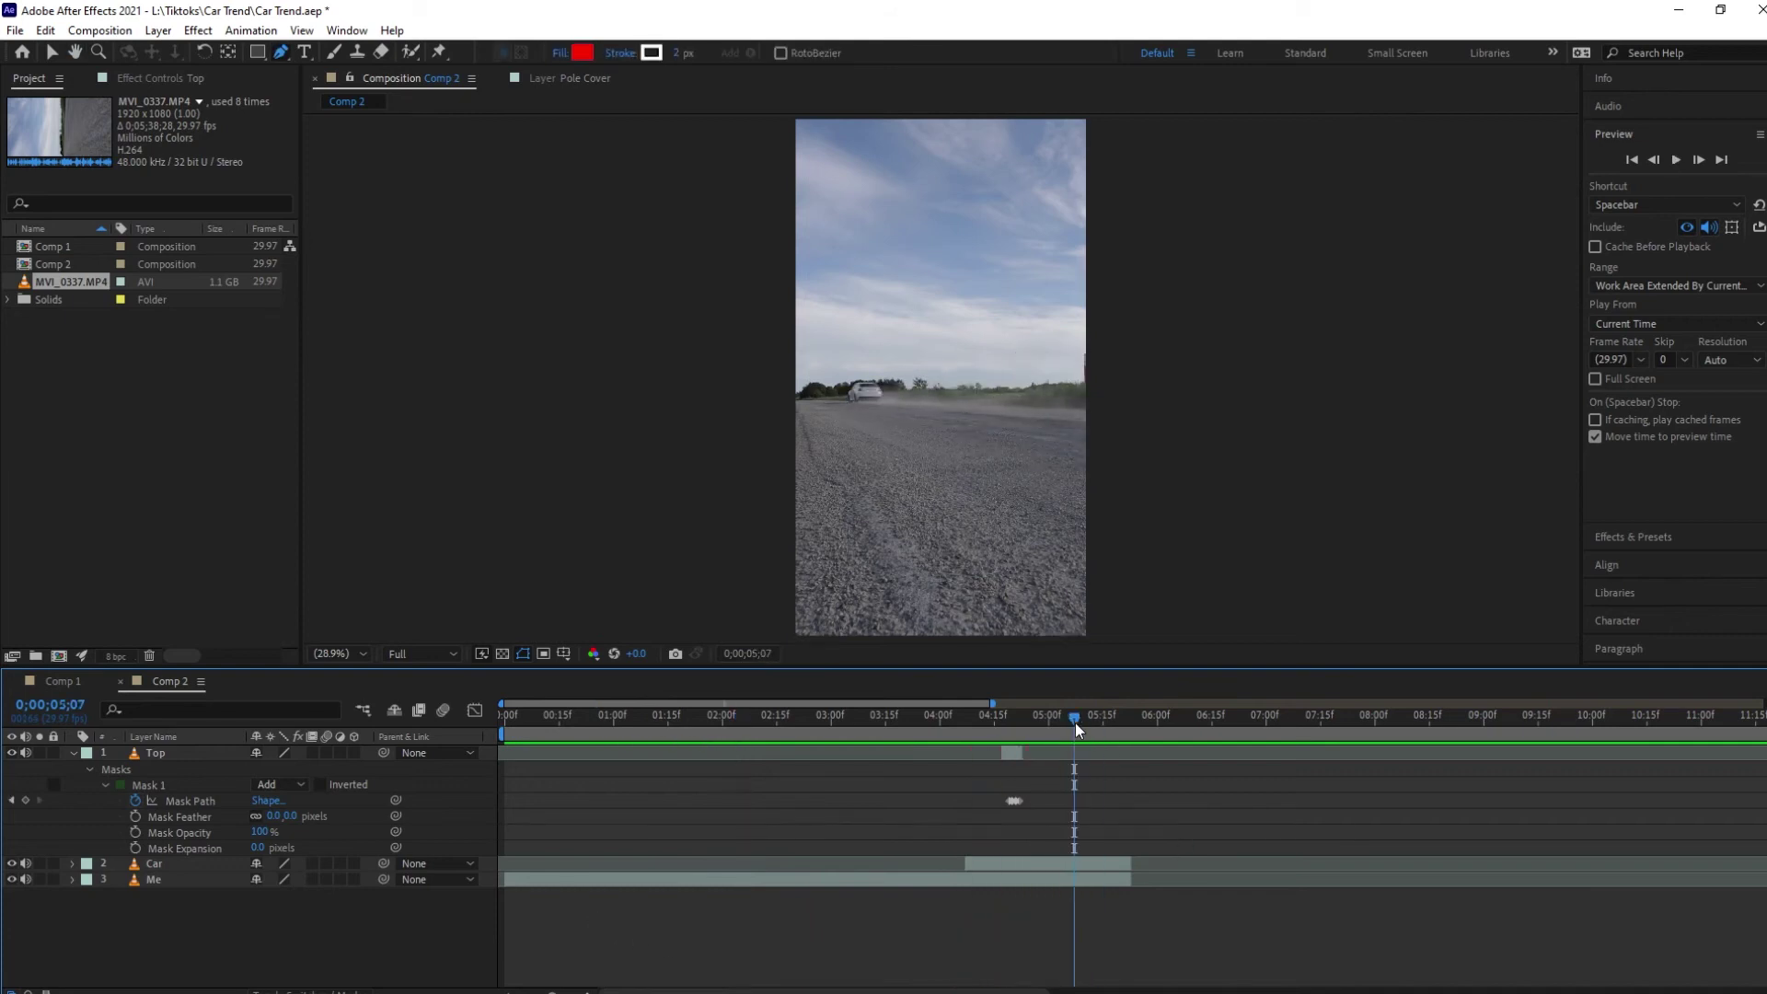
click(150, 866)
key(i)
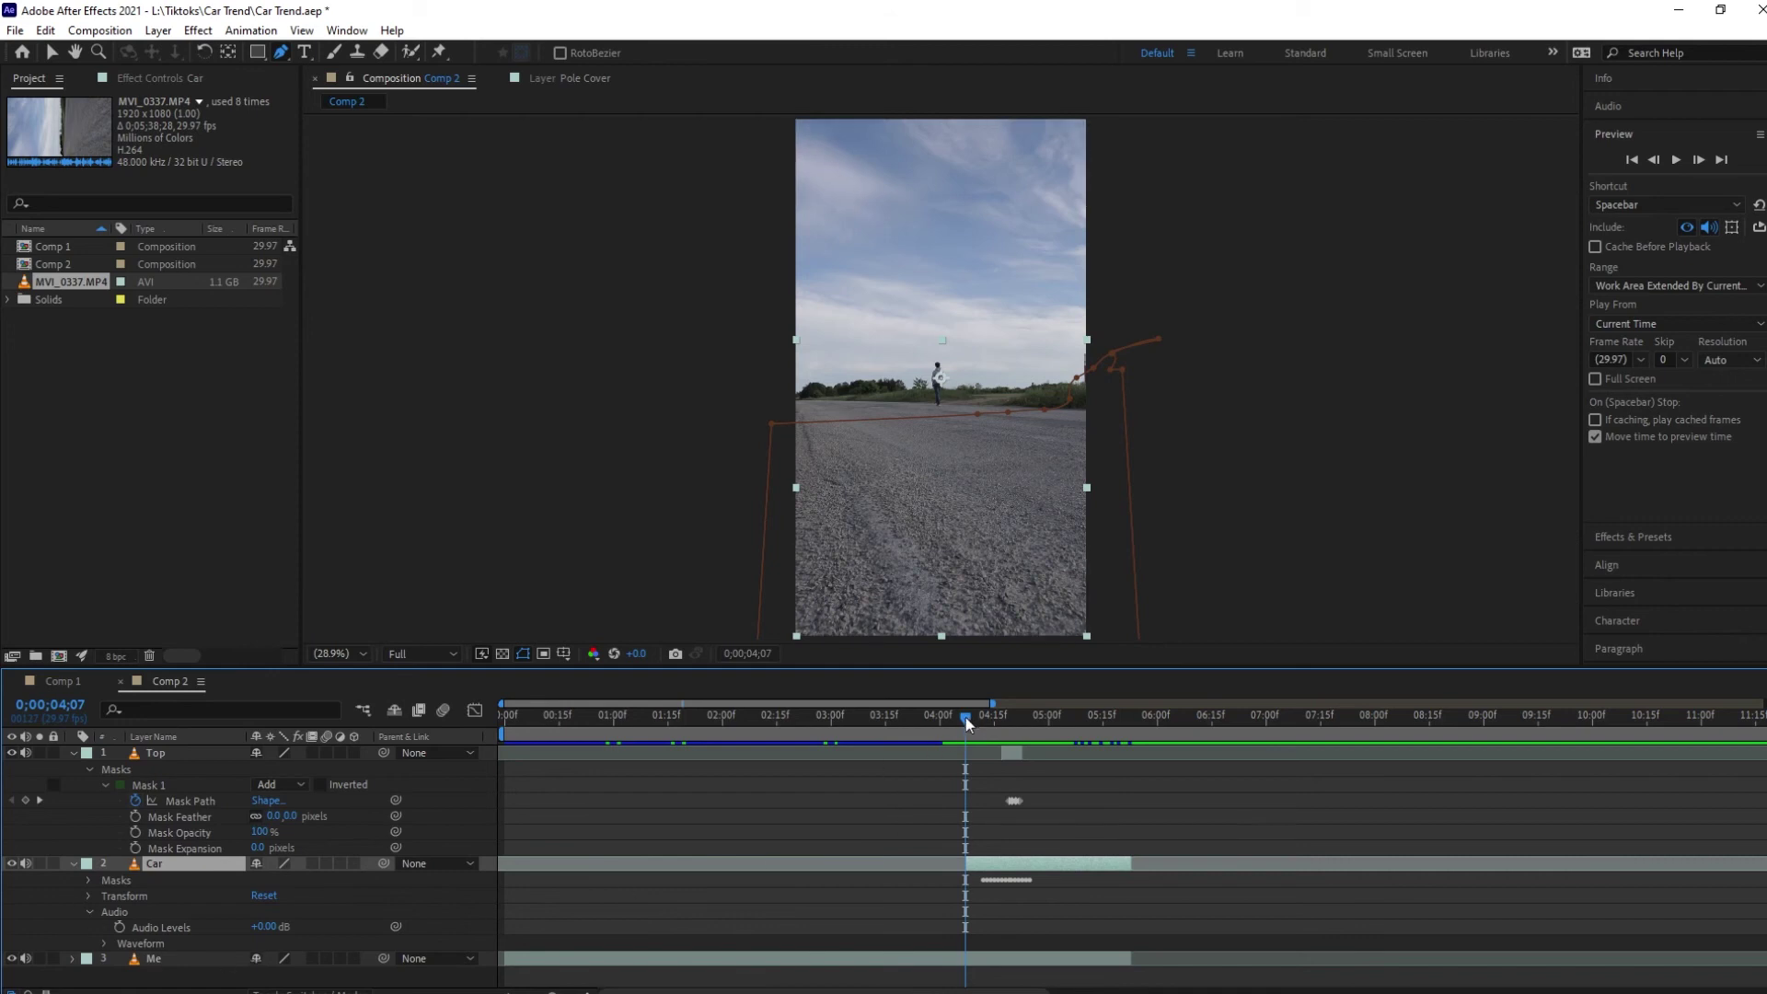
Step: Add a Car Audio Levels keyframe at 04;13, then move back to 04;07
drag(965, 717, 985, 722)
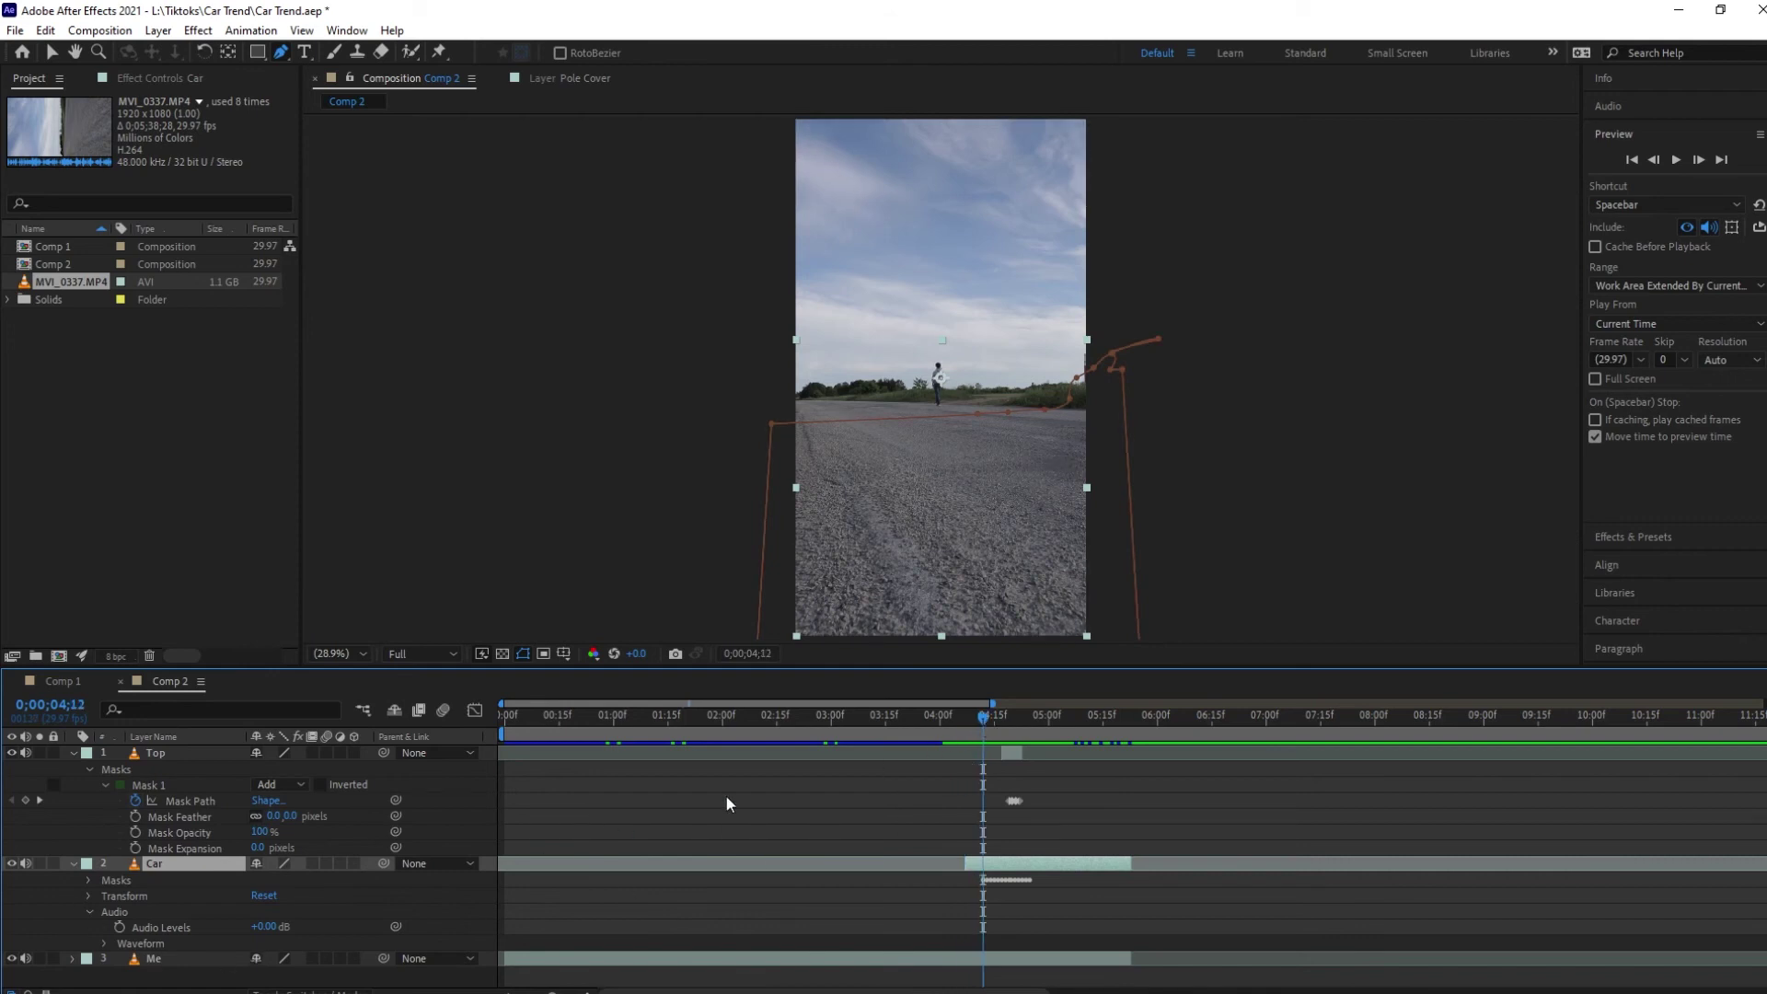
drag(983, 729, 994, 724)
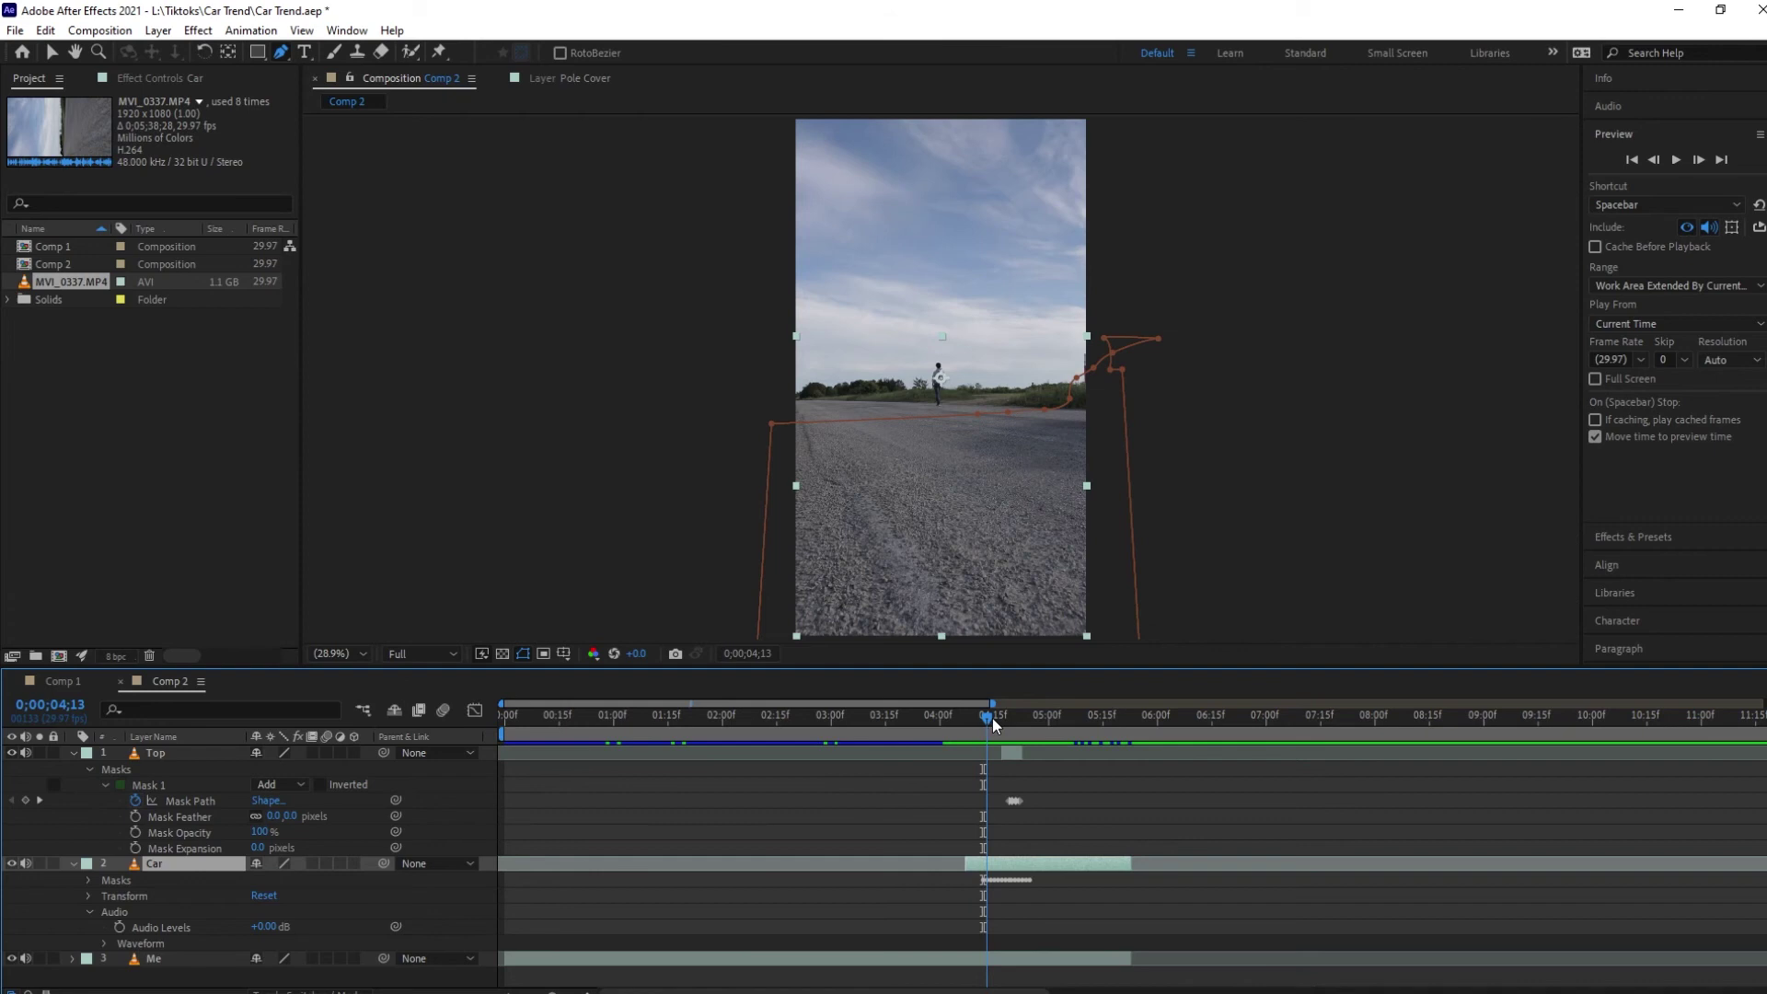
click(120, 927)
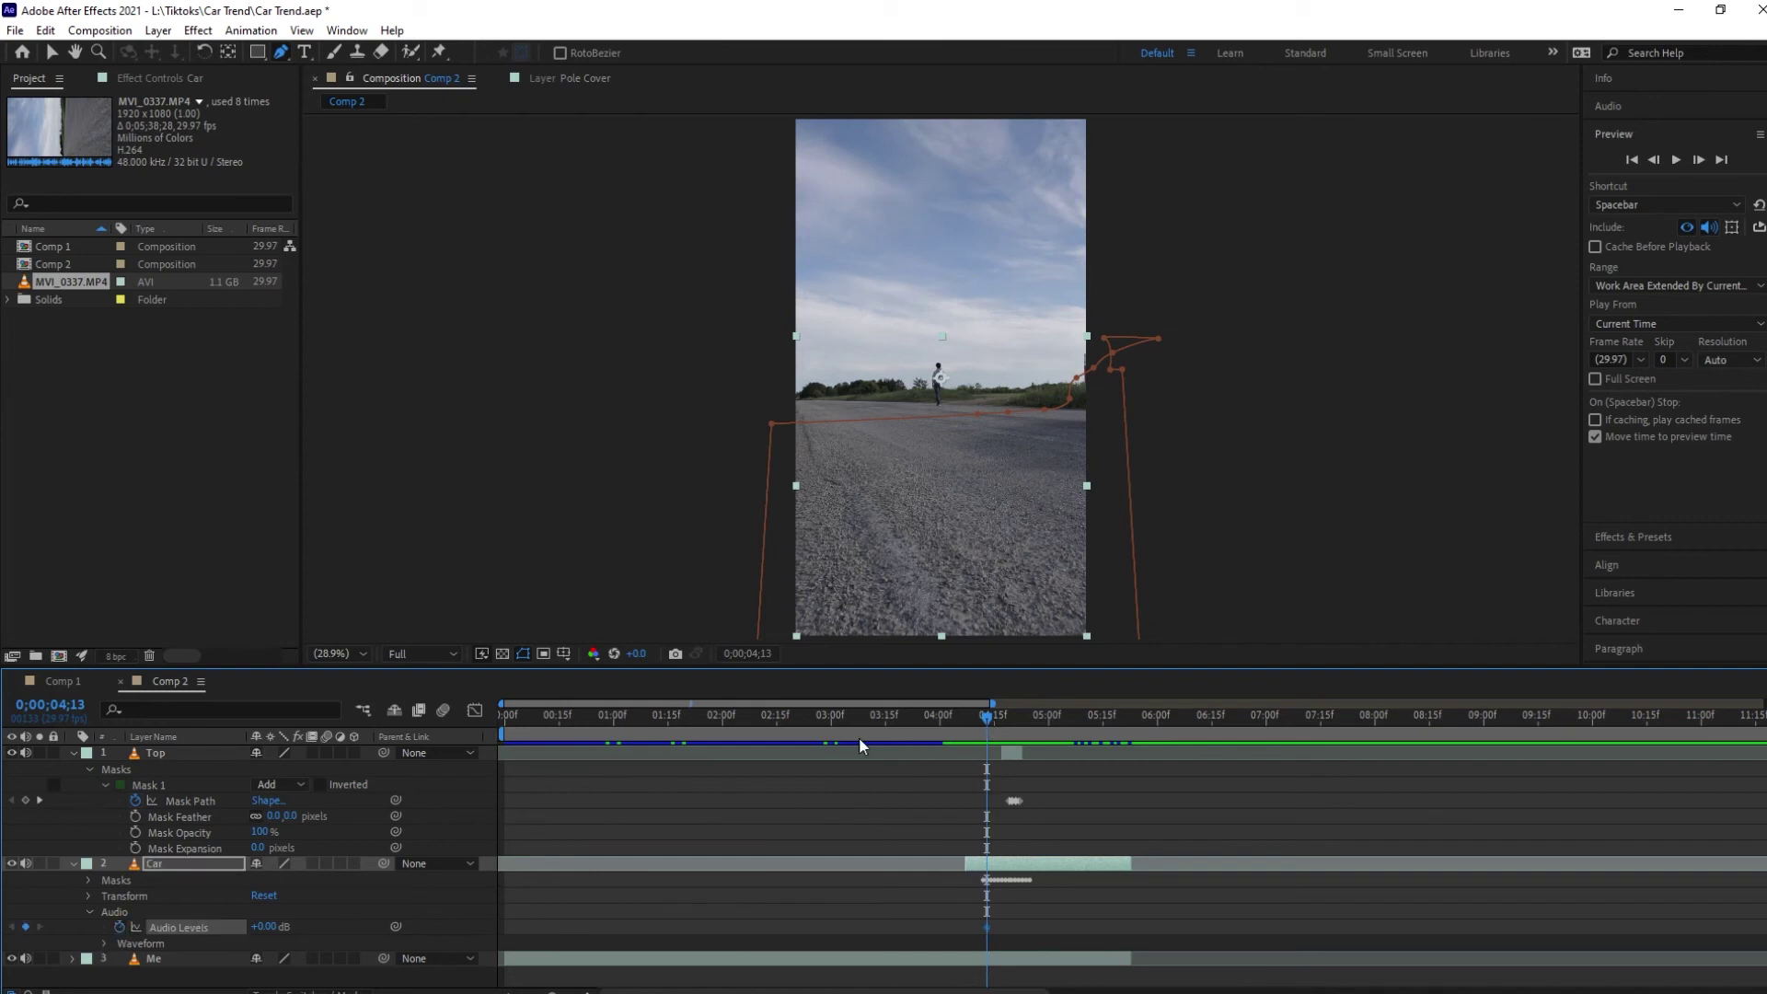
drag(982, 724, 964, 720)
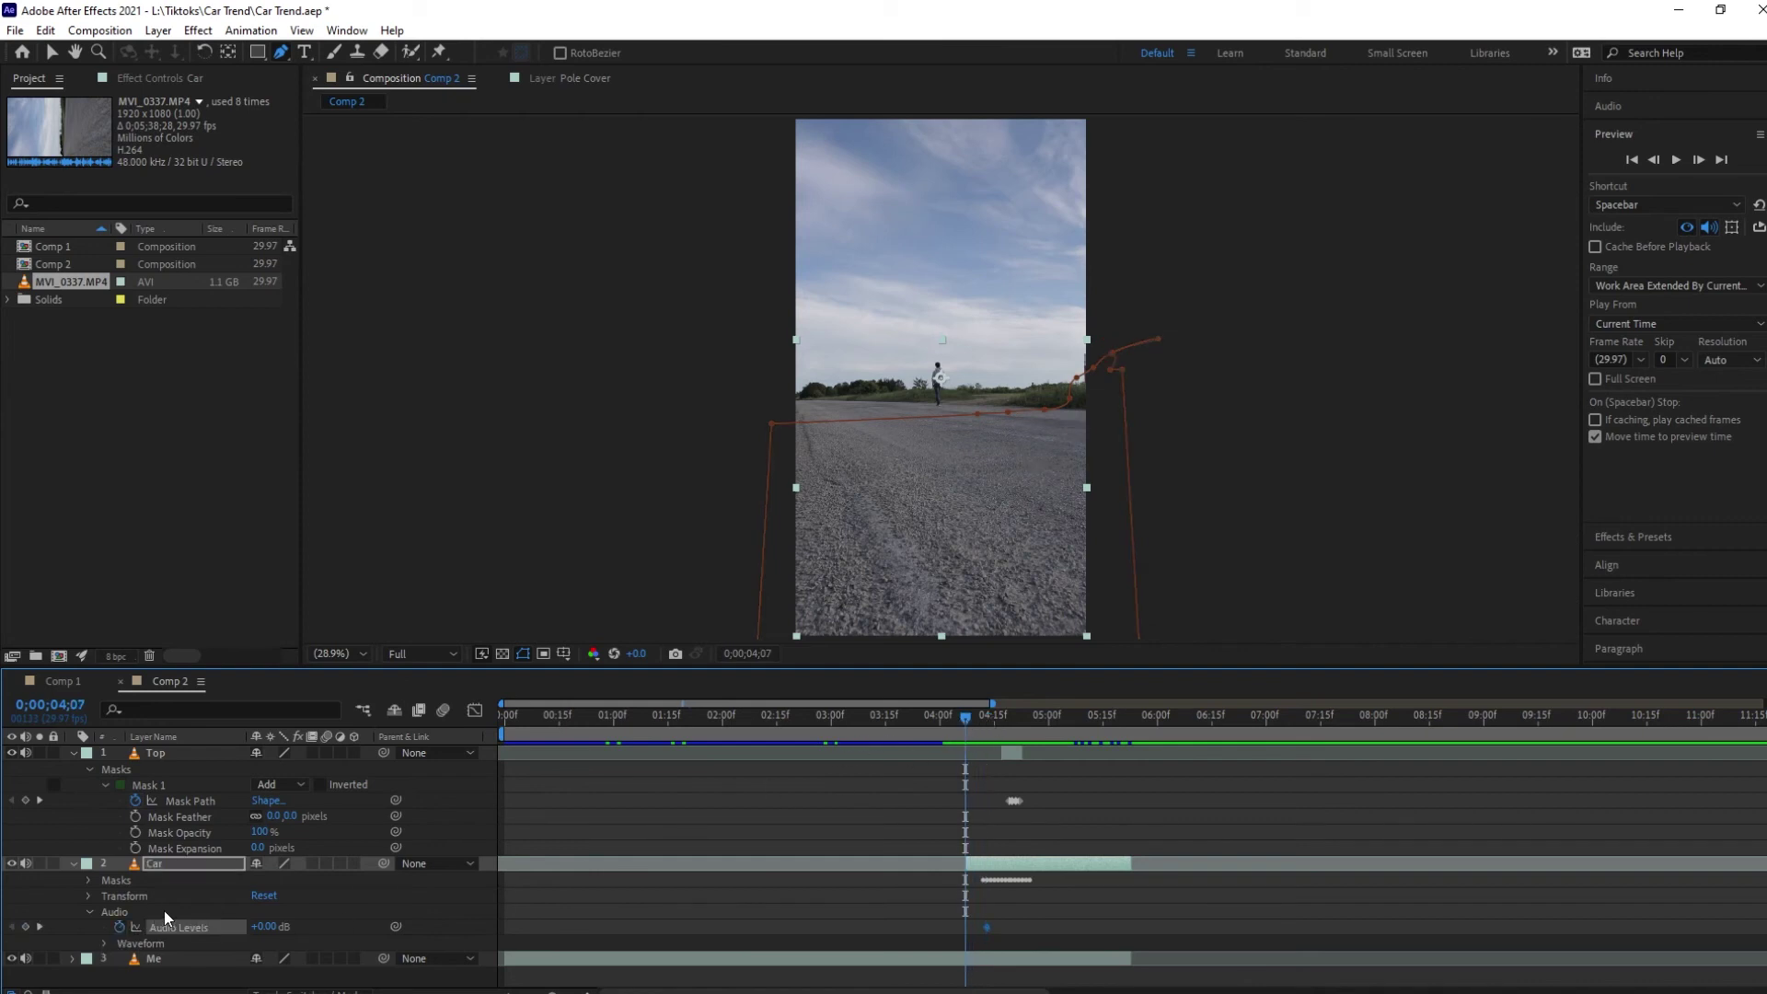